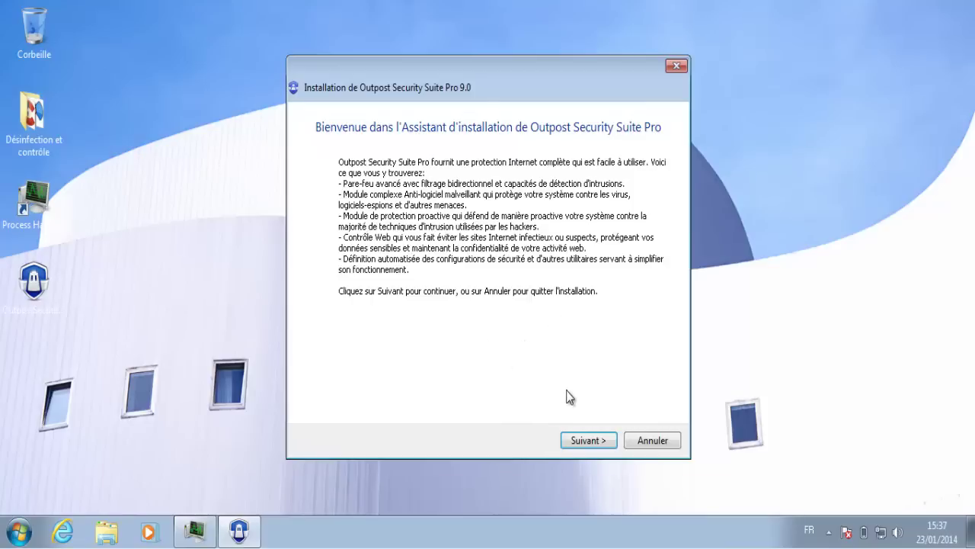
# Accept the Outpost Security Suite Pro licence agreement and run the default (Par défaut) installation.
pyautogui.click(593, 442)
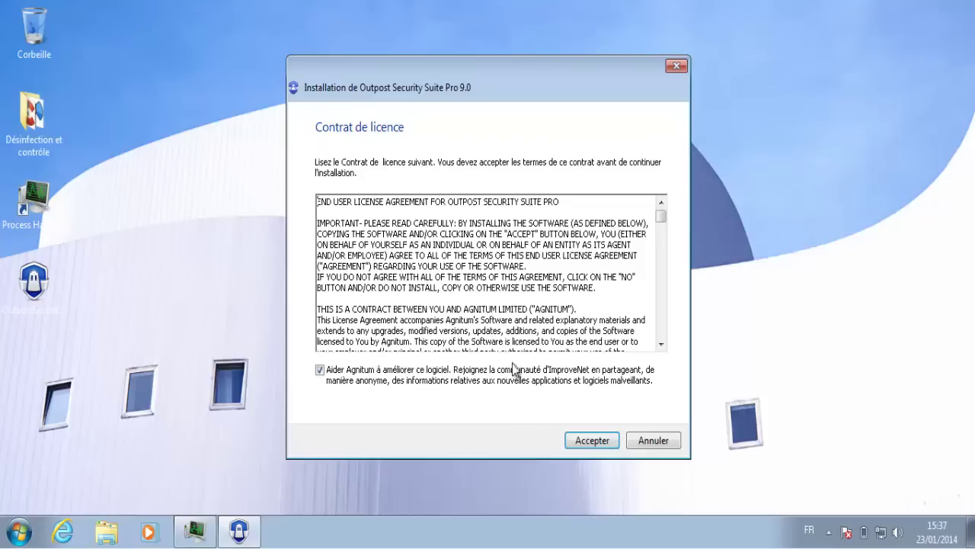
pyautogui.click(592, 441)
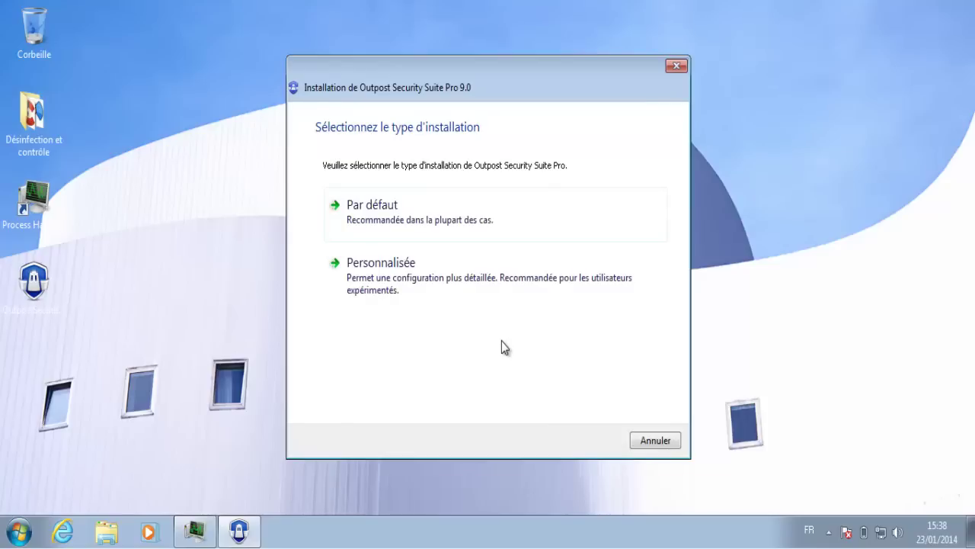
pyautogui.click(452, 235)
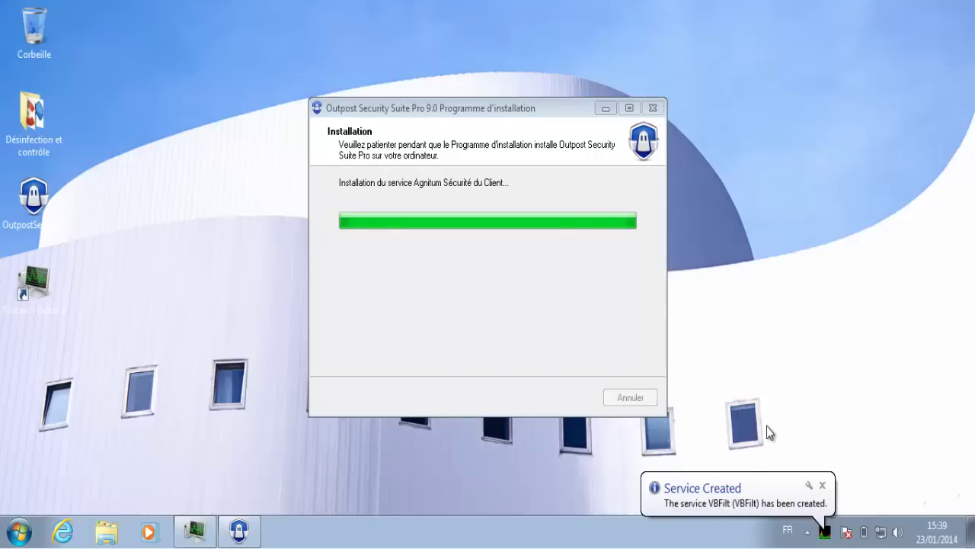
pyautogui.click(823, 485)
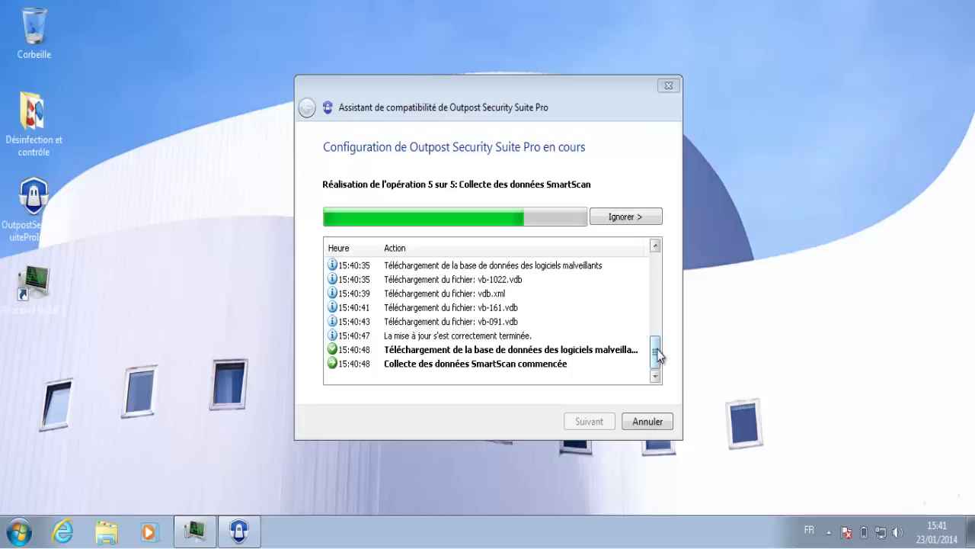
# Review the configuration log, leave the compatibility assistant and finish the installation with an immediate computer restart.
pyautogui.scroll(5, 657, 350)
pyautogui.scroll(-2, 653, 327)
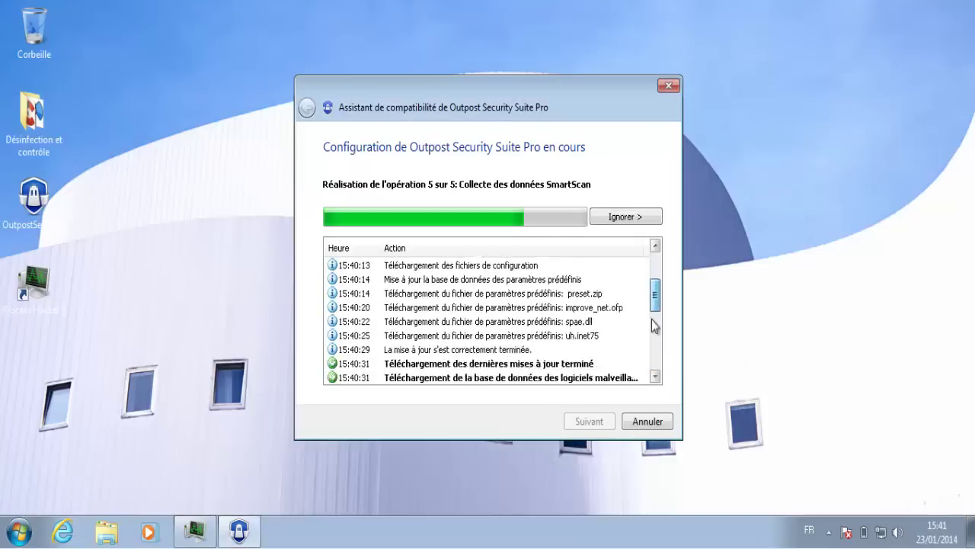
pyautogui.scroll(-3, 654, 326)
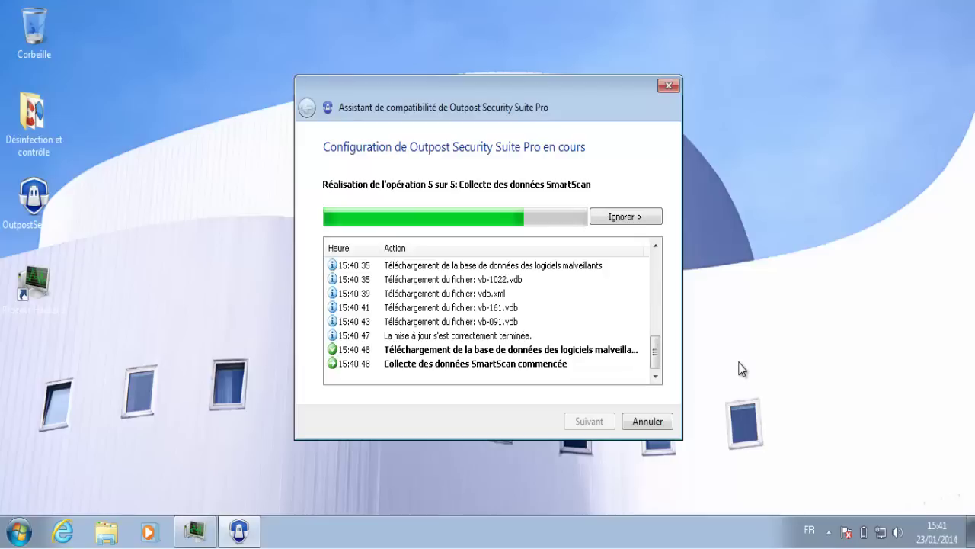
pyautogui.click(650, 420)
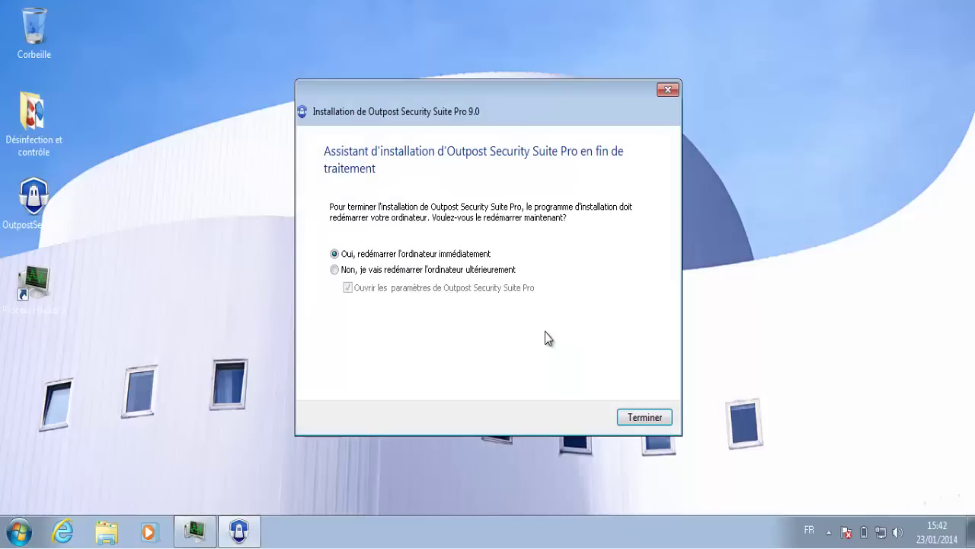
pyautogui.click(648, 419)
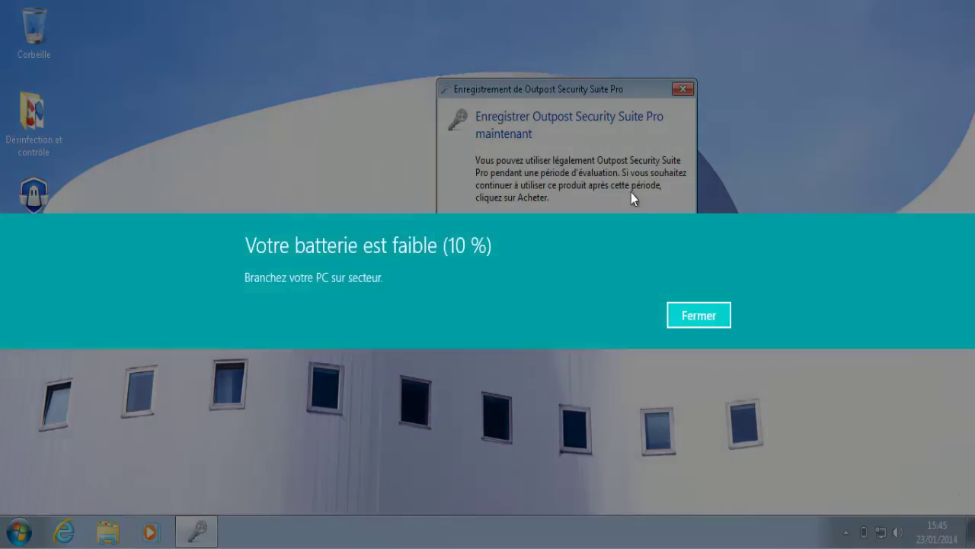
# Dismiss the low-battery warning and continue with the evaluation version without entering a key.
pyautogui.click(695, 314)
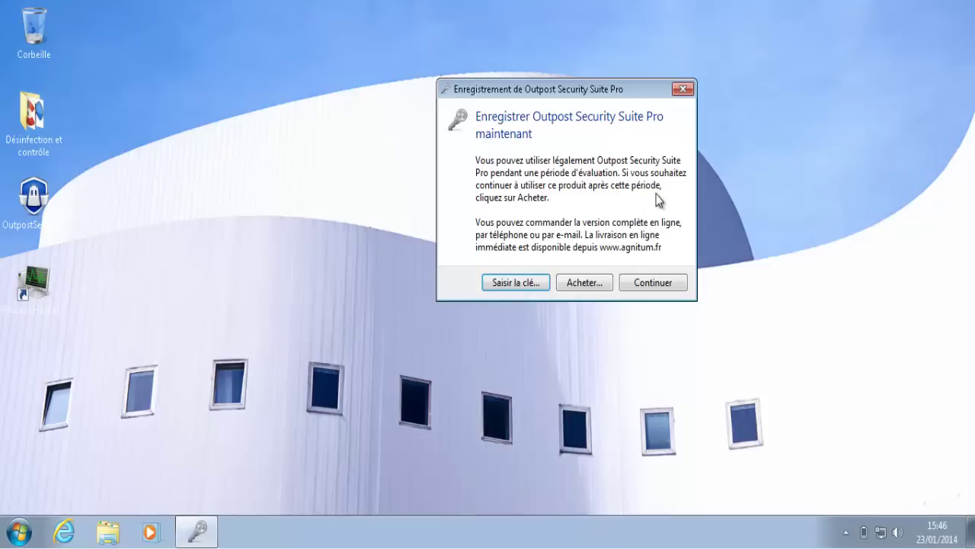
pyautogui.click(659, 283)
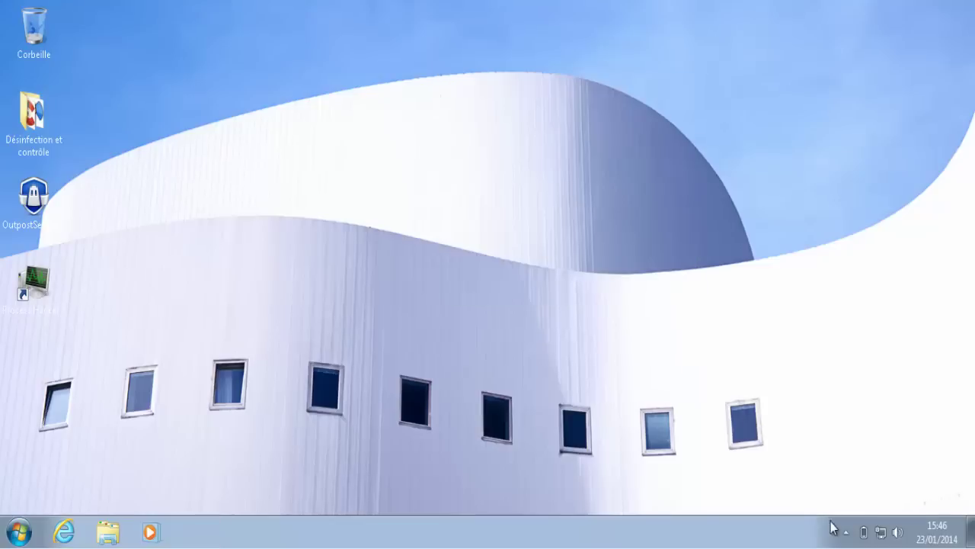
# Move the Outpost icon from the hidden notification icons onto the taskbar and dismiss the battery notice.
pyautogui.click(848, 535)
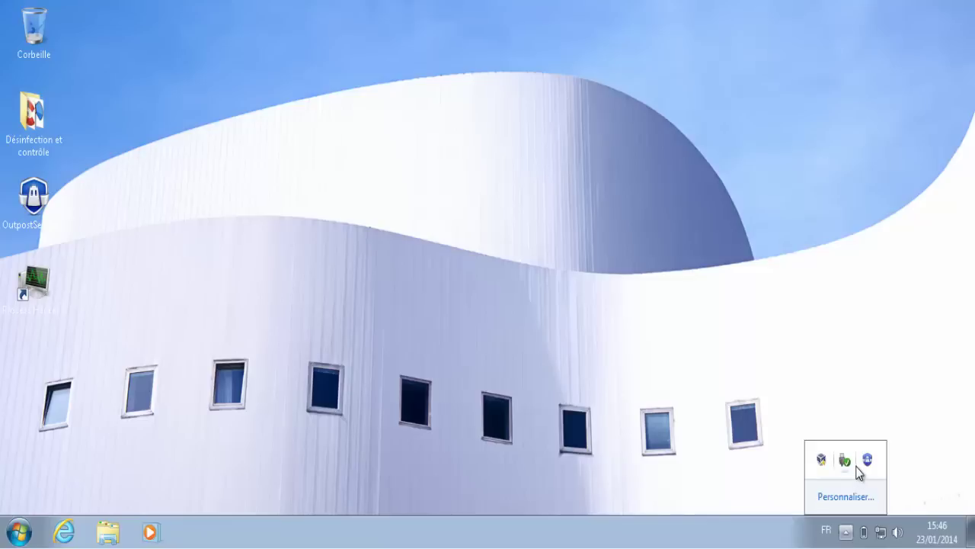
pyautogui.moveTo(866, 461); pyautogui.dragTo(846, 534)
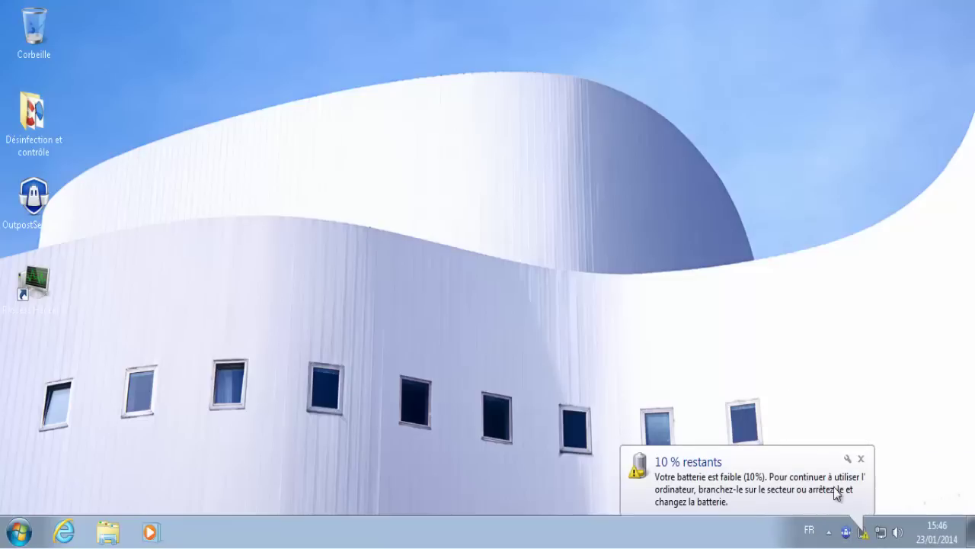
pyautogui.click(861, 458)
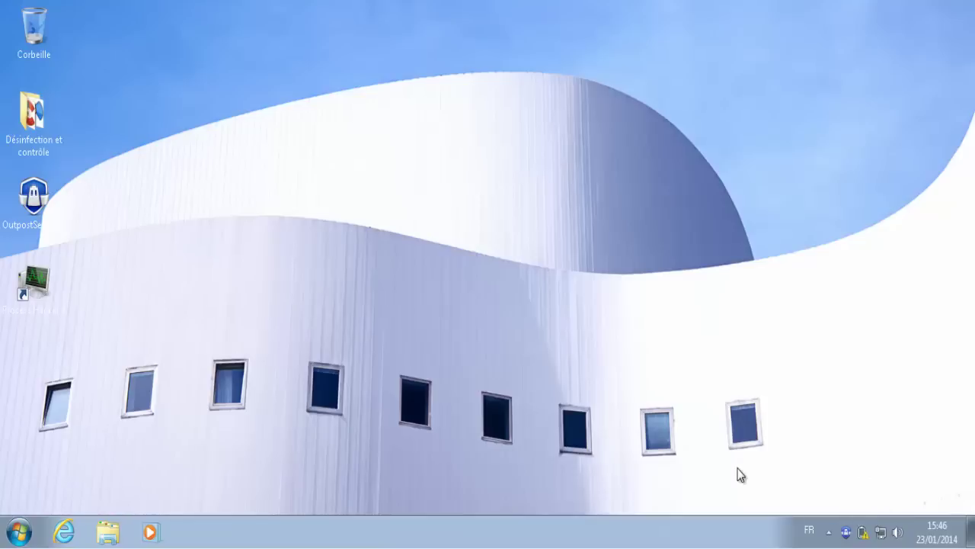
# Open the Outpost Security Suite Pro main window and maximize it.
pyautogui.click(613, 545)
pyautogui.doubleClick(845, 532)
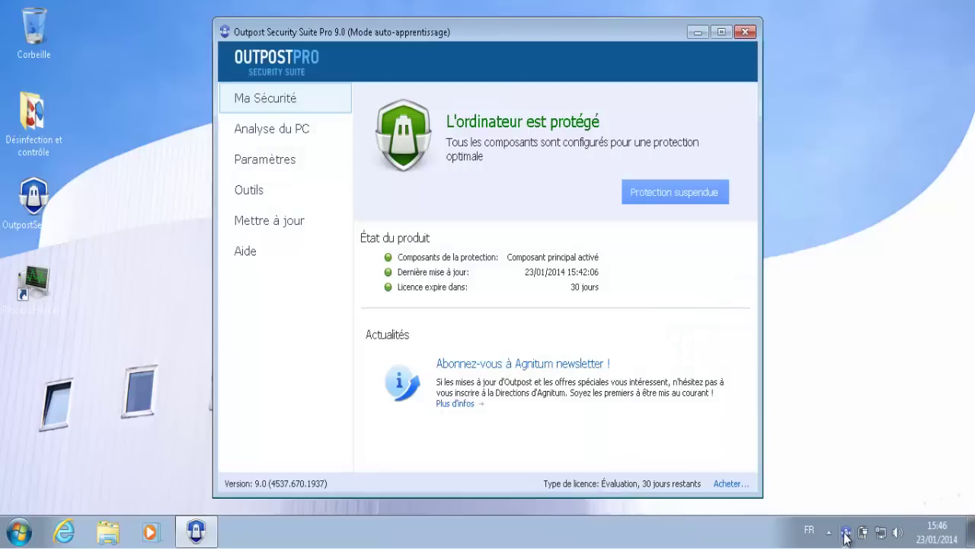
pyautogui.click(722, 32)
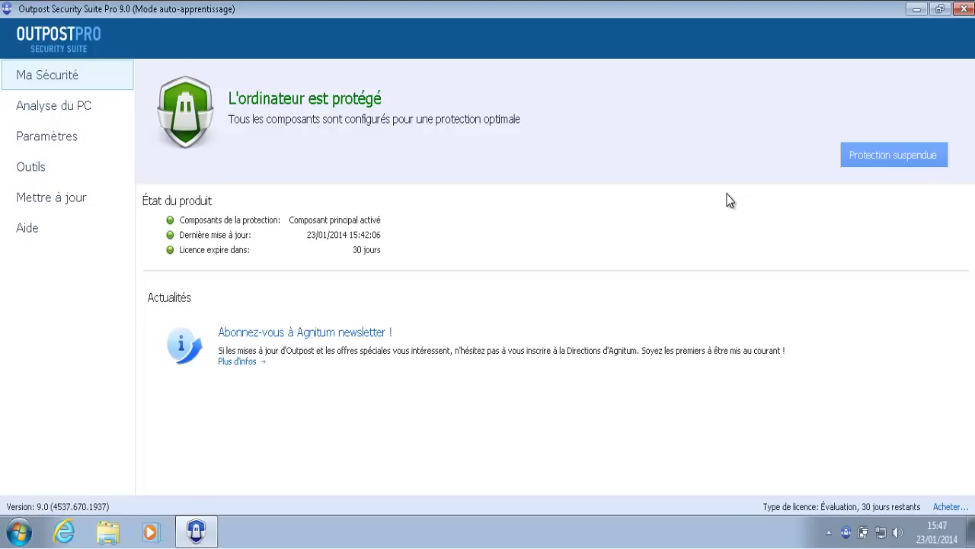
# Look at the protection suspension periods without applying one, and view the PC scan options.
pyautogui.click(889, 155)
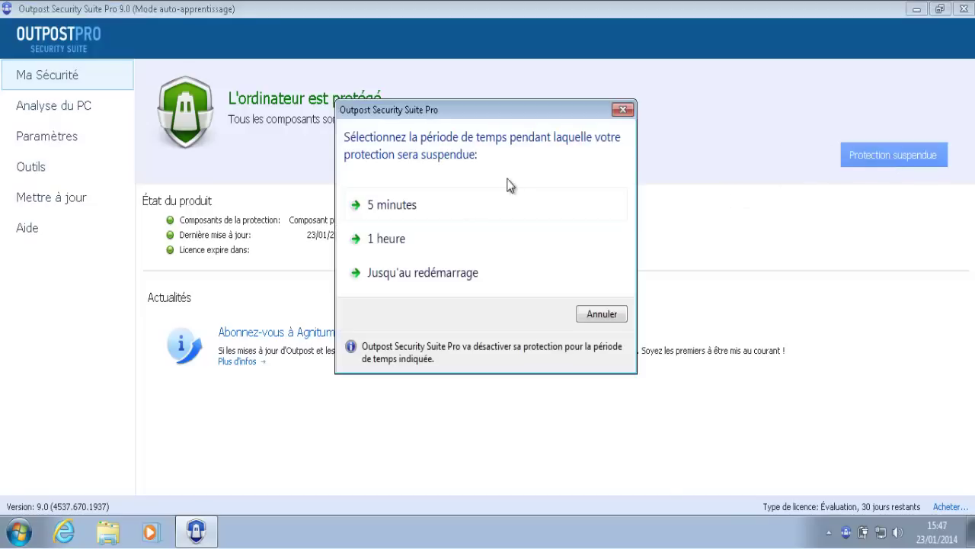
pyautogui.click(601, 315)
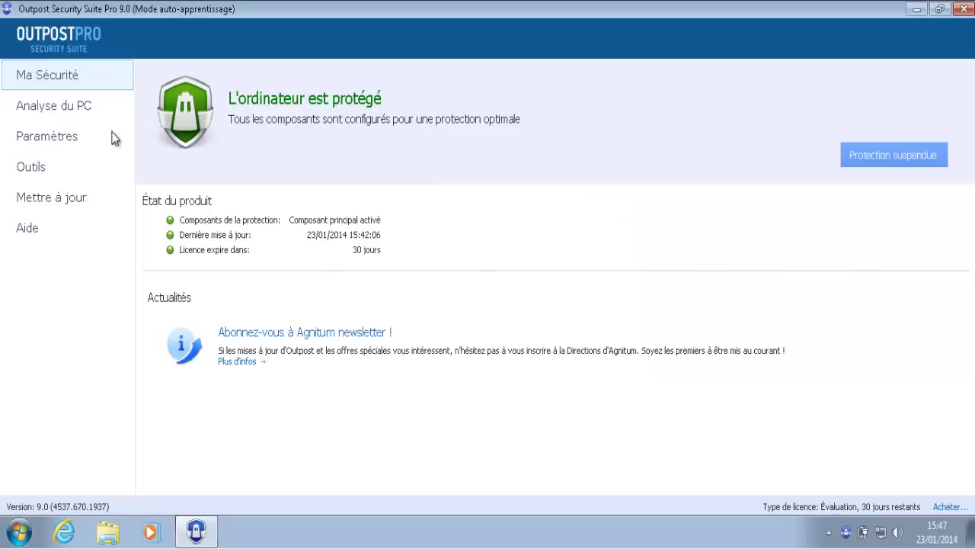
pyautogui.click(71, 102)
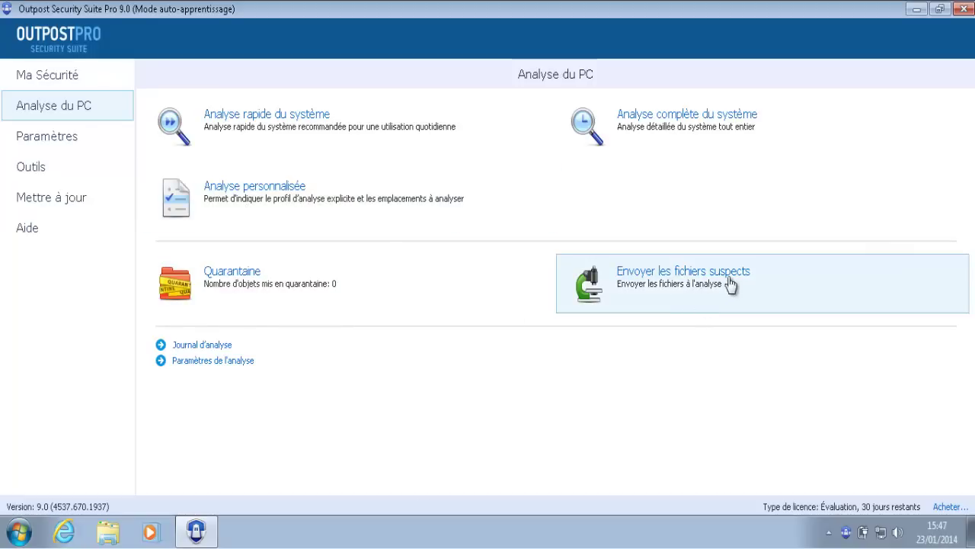
# Set the Anti-bannière setting to replace ads with a transparent image.
pyautogui.click(59, 141)
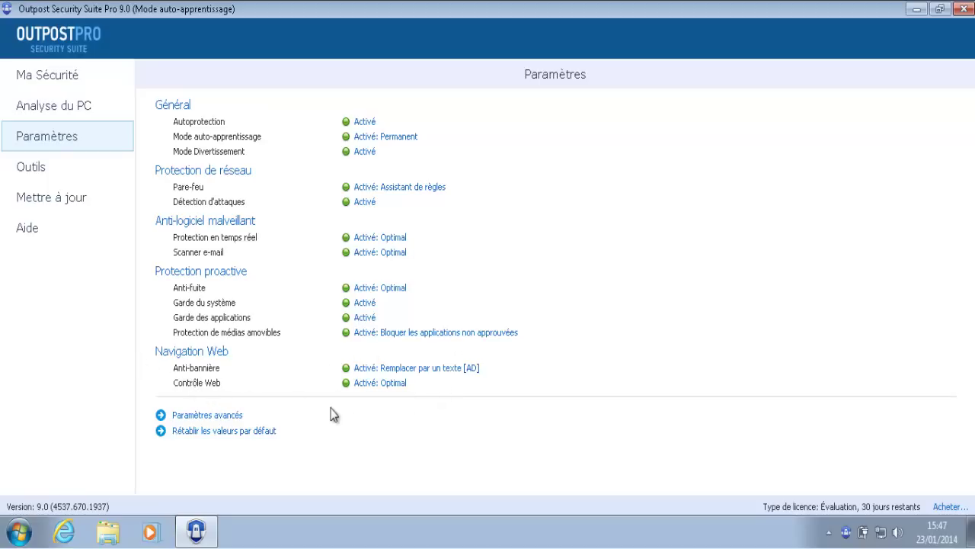
pyautogui.click(452, 371)
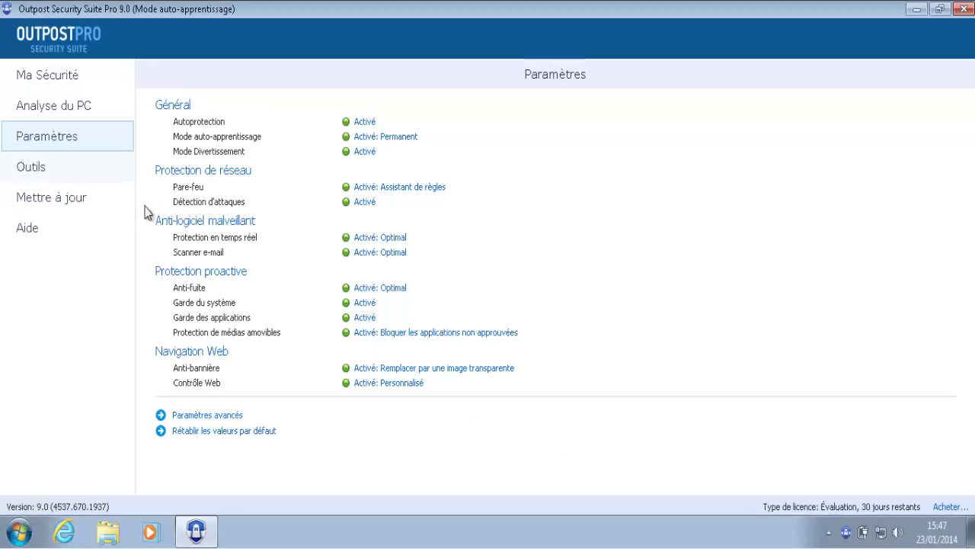
# Examine the network activity tool, expanding a process's connections, and check the online activity list.
pyautogui.click(42, 176)
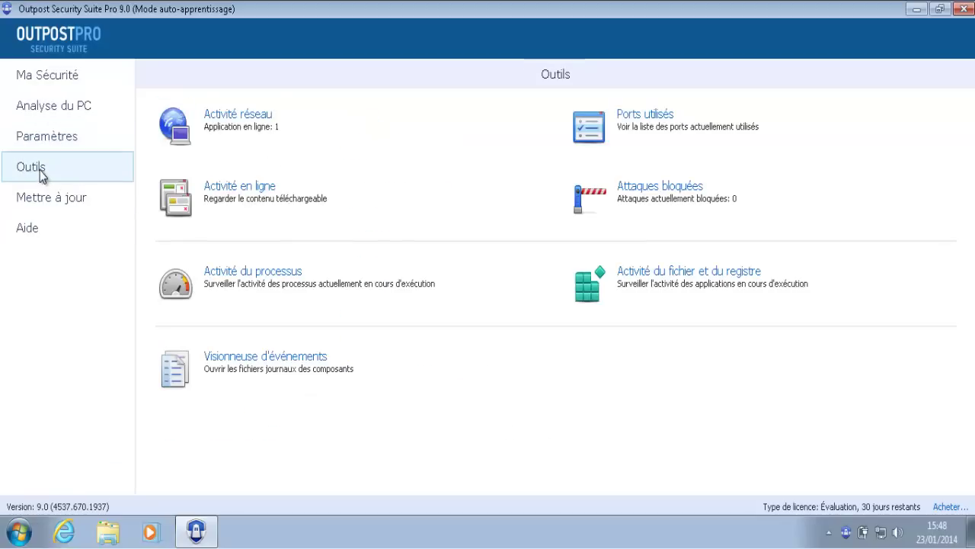
pyautogui.click(244, 127)
pyautogui.click(156, 125)
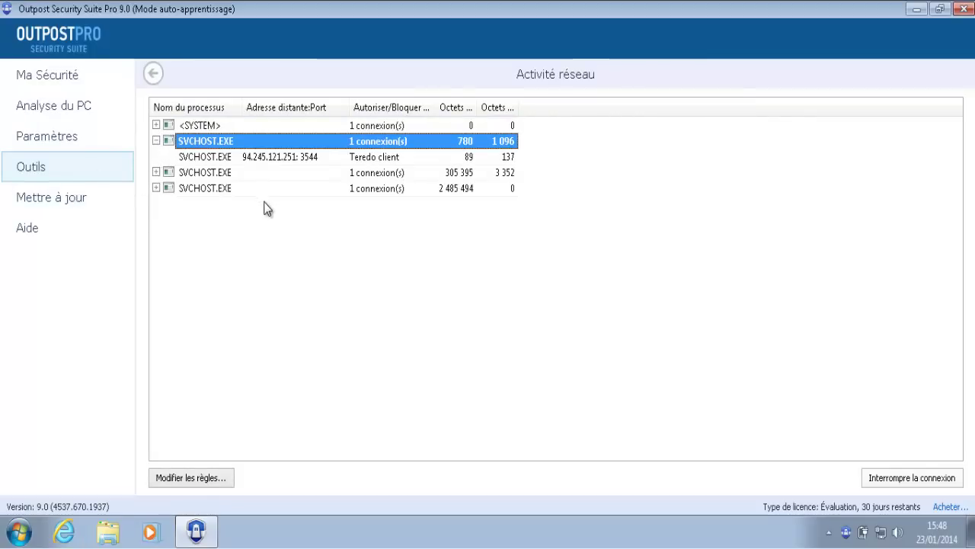
pyautogui.click(61, 176)
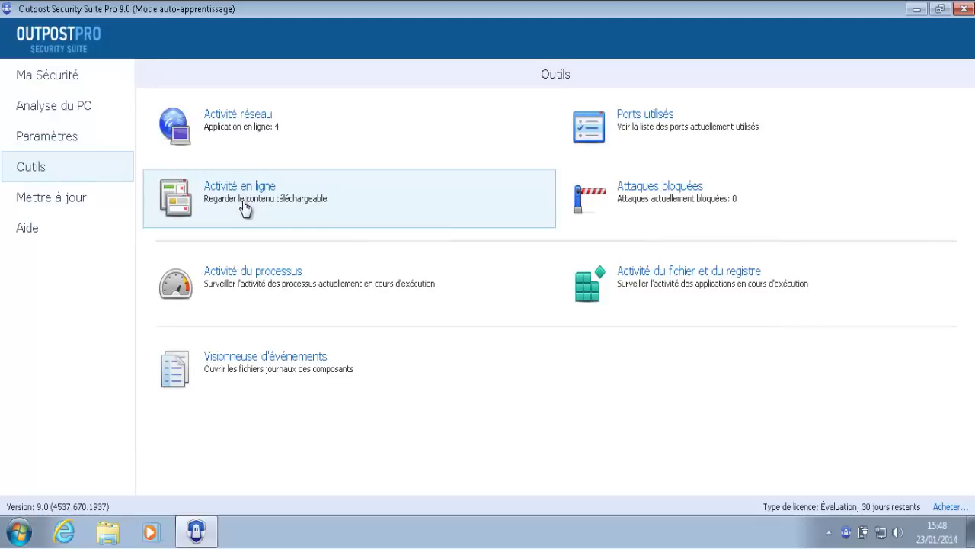
pyautogui.click(244, 210)
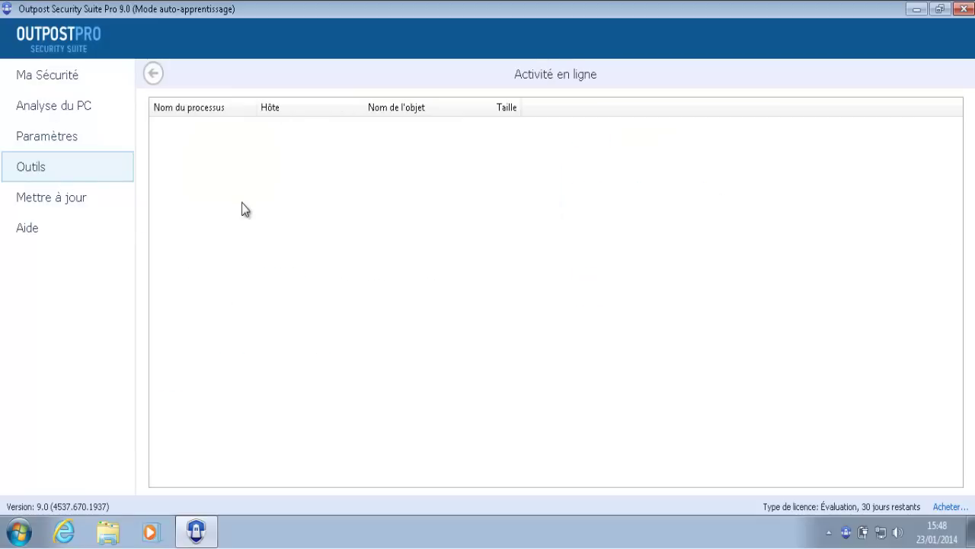
pyautogui.click(156, 72)
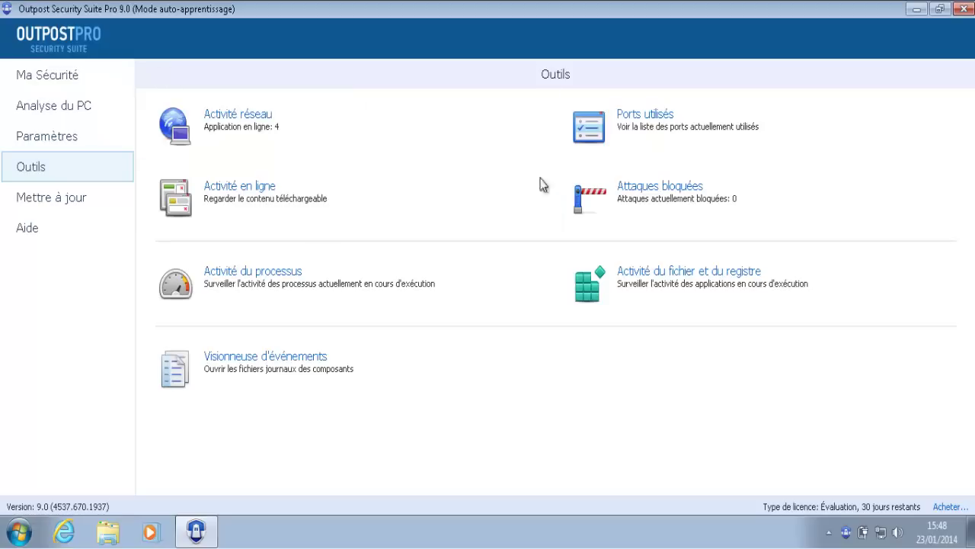
# Examine the list of used ports and the list of blocked attacks.
pyautogui.click(675, 128)
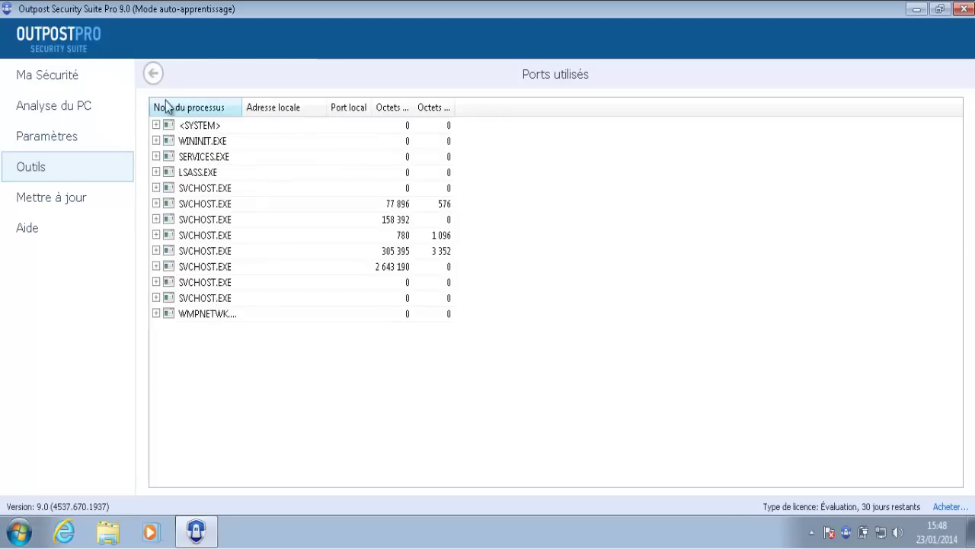
pyautogui.click(152, 73)
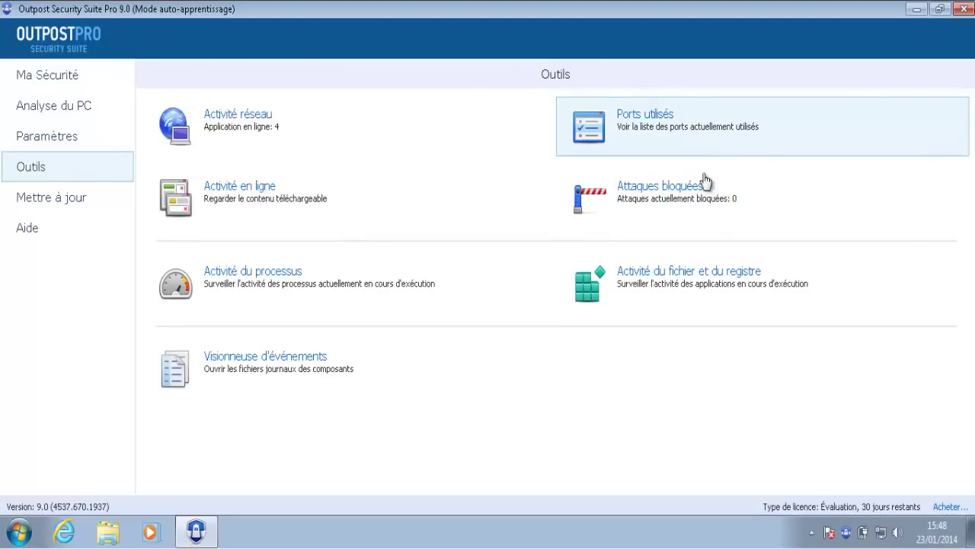
pyautogui.click(640, 195)
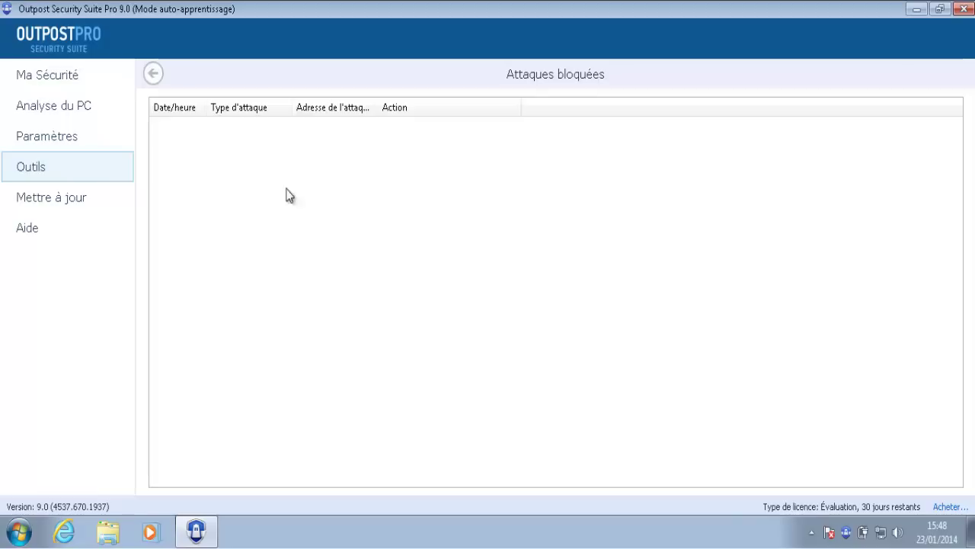
pyautogui.click(154, 74)
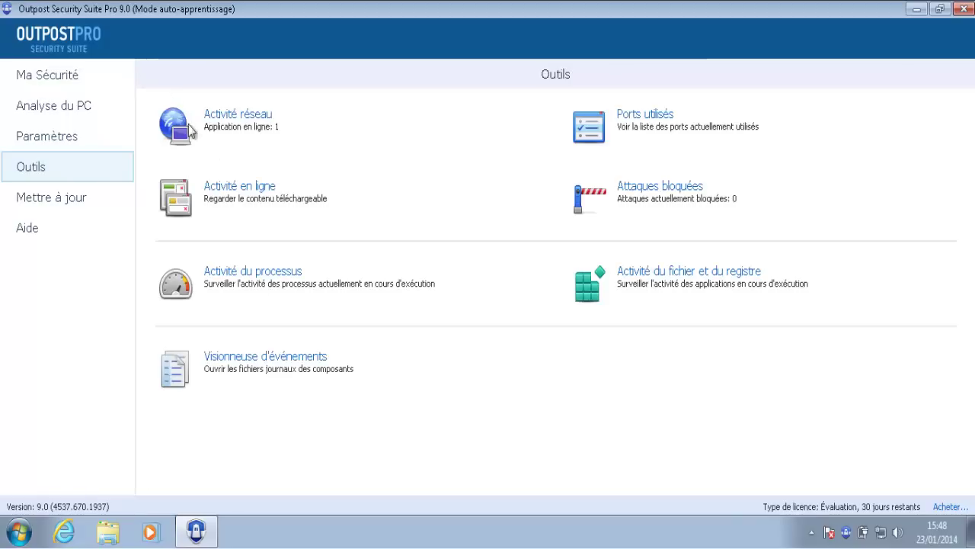
# Examine the process activity list and the file and registry activity log, and dismiss the news notification.
pyautogui.click(262, 296)
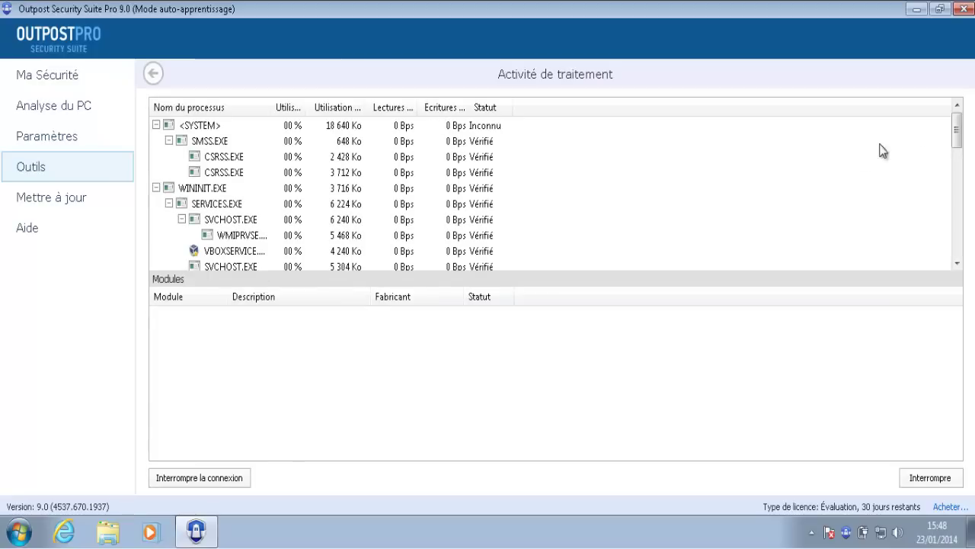
pyautogui.moveTo(960, 134); pyautogui.dragTo(959, 245)
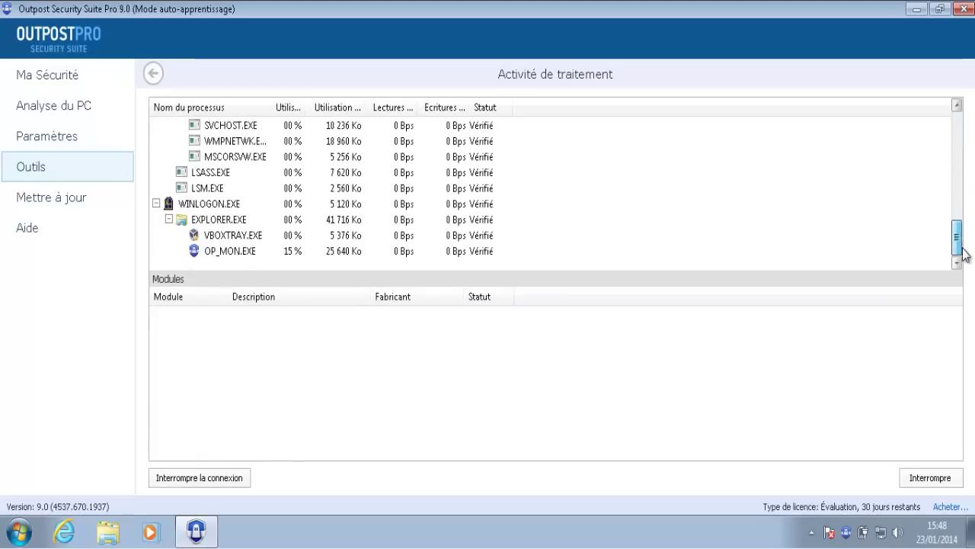
pyautogui.click(154, 74)
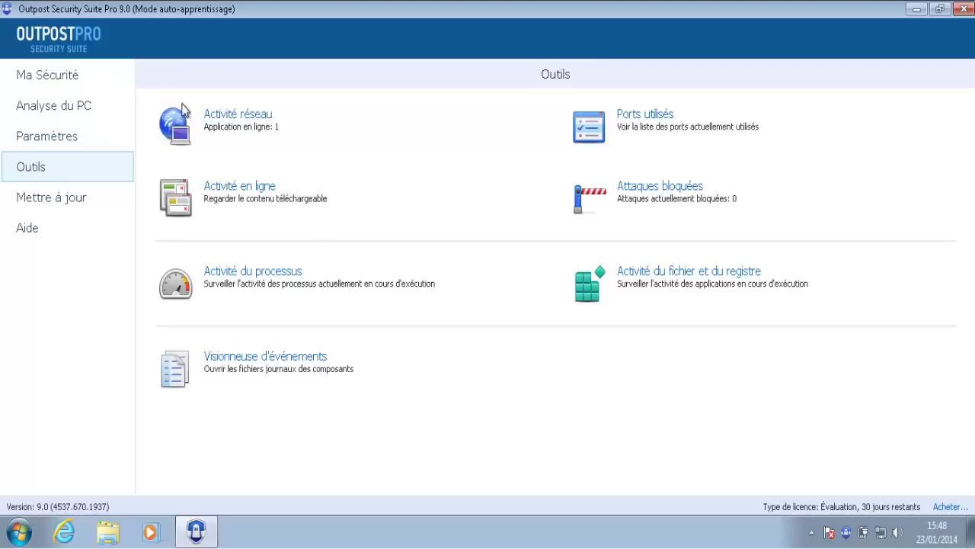
pyautogui.click(729, 298)
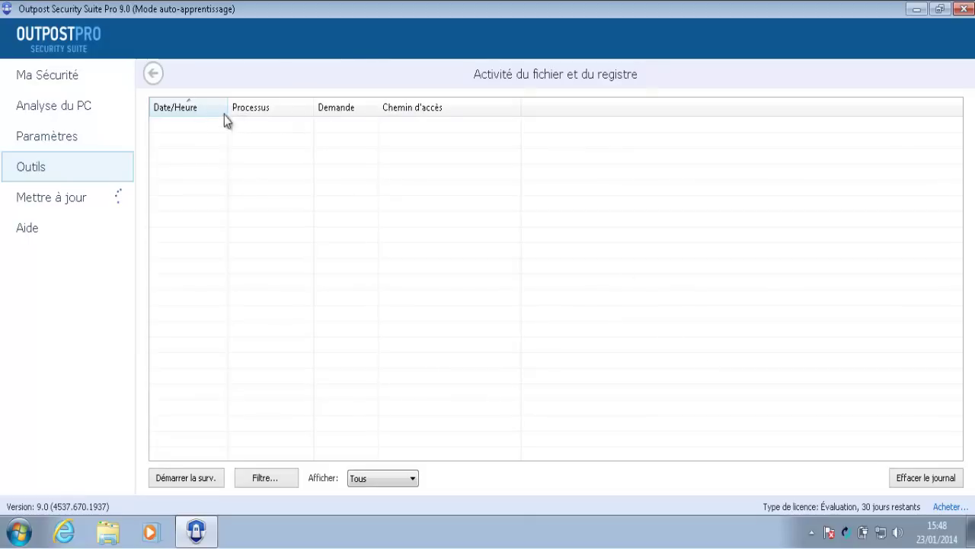
pyautogui.click(153, 75)
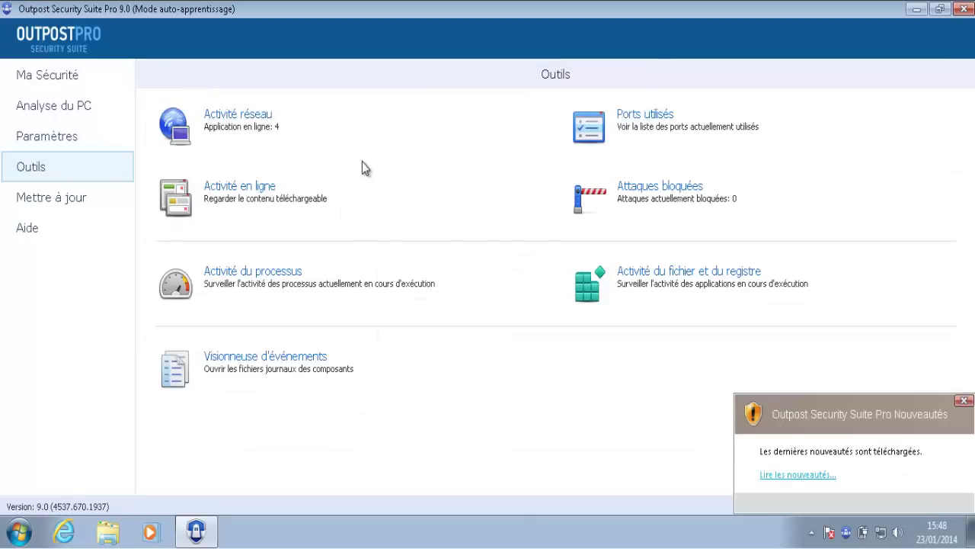
pyautogui.click(964, 401)
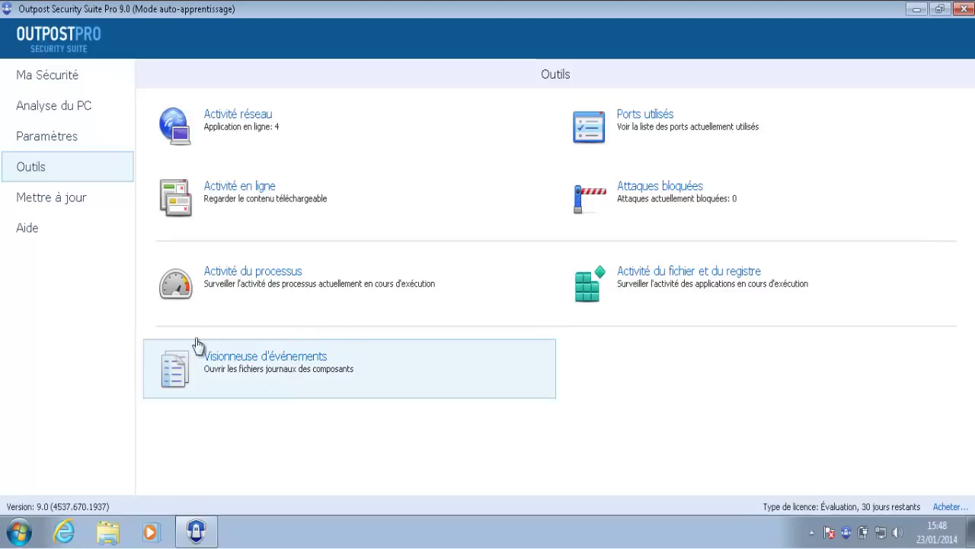
# Check the update status, the help and licence page and the Ma Sécurité overview, and close the security suite window.
pyautogui.click(58, 202)
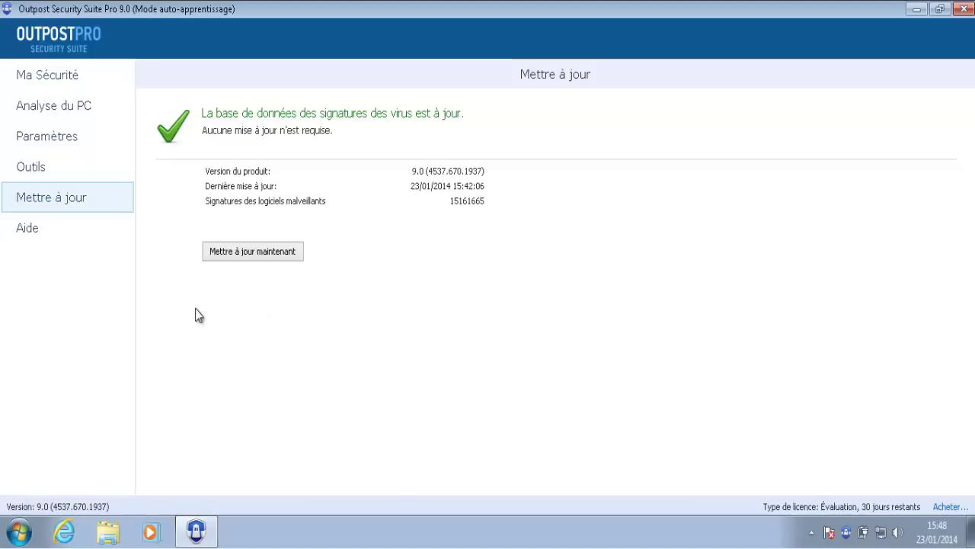
pyautogui.click(62, 229)
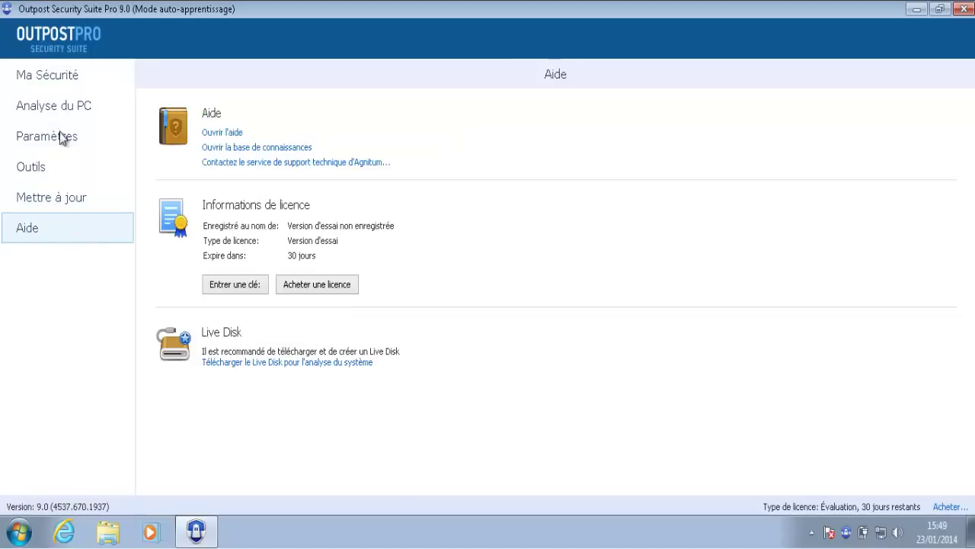
pyautogui.click(74, 80)
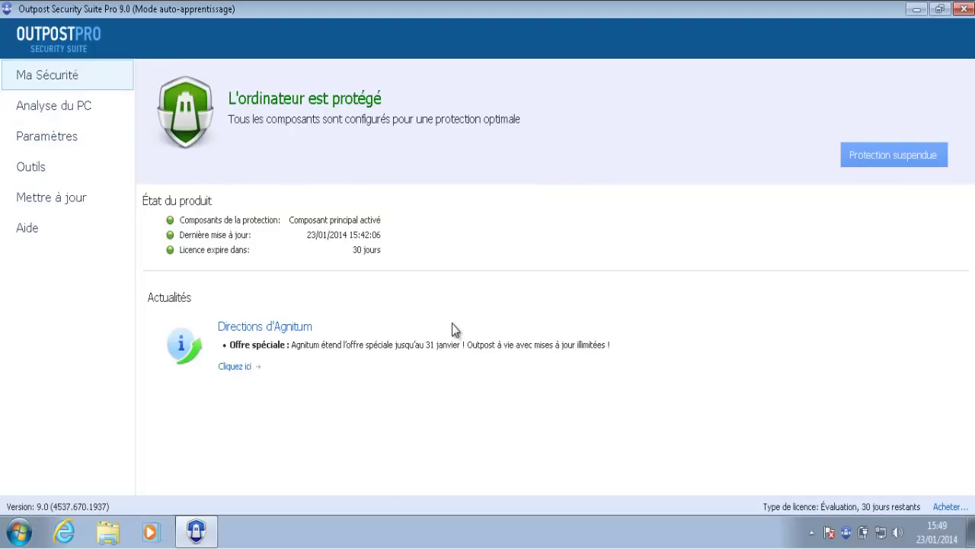
pyautogui.click(964, 8)
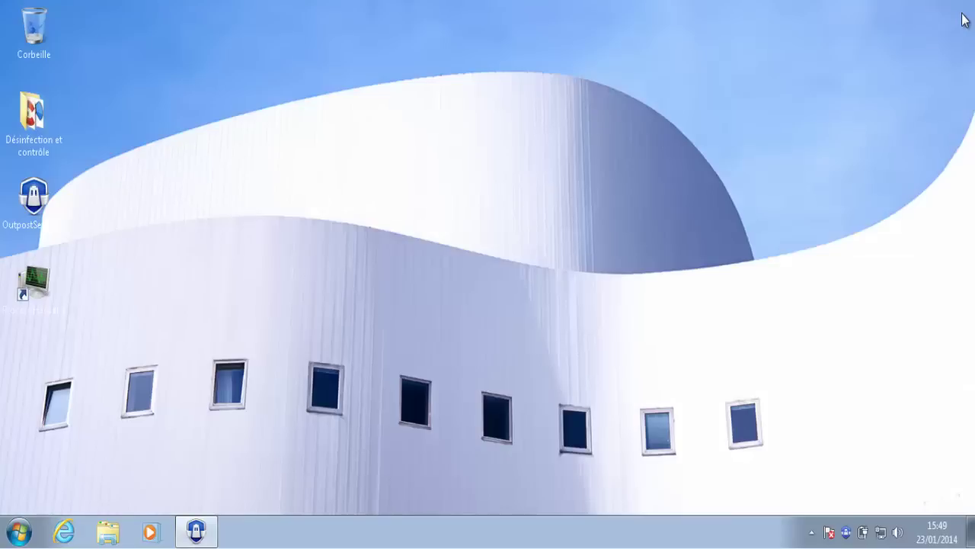
# Open Process Hacker from the desktop, maximize it and widen the Name column of the process list.
pyautogui.doubleClick(38, 289)
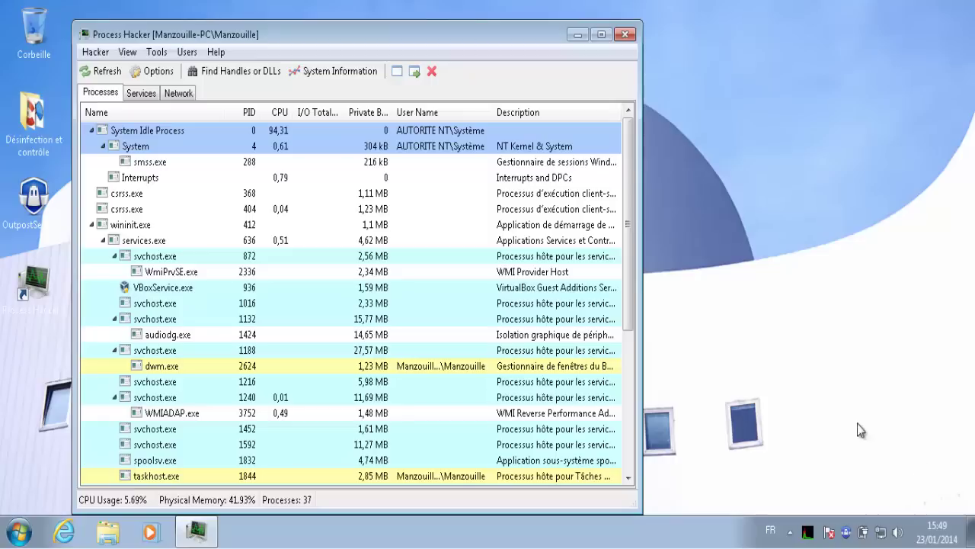
pyautogui.click(606, 36)
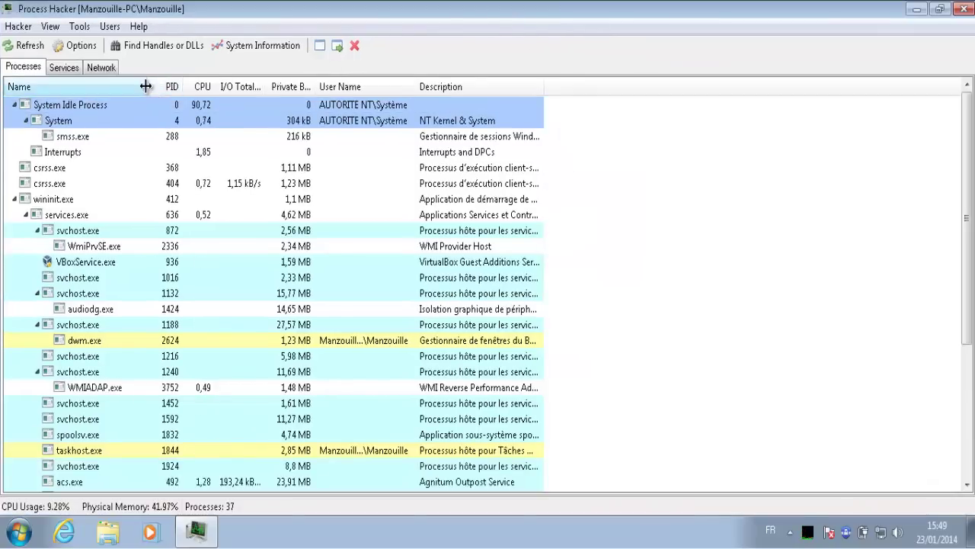
pyautogui.moveTo(145, 86); pyautogui.dragTo(311, 86)
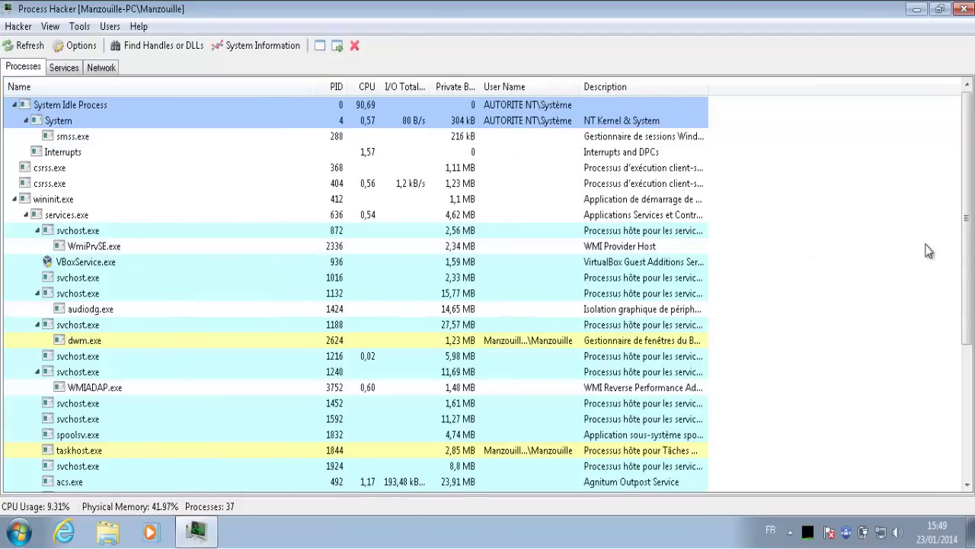
# Check the memory use of the Outpost processes op_mon.exe and acs.exe in the process list.
pyautogui.moveTo(968, 221); pyautogui.dragTo(966, 351)
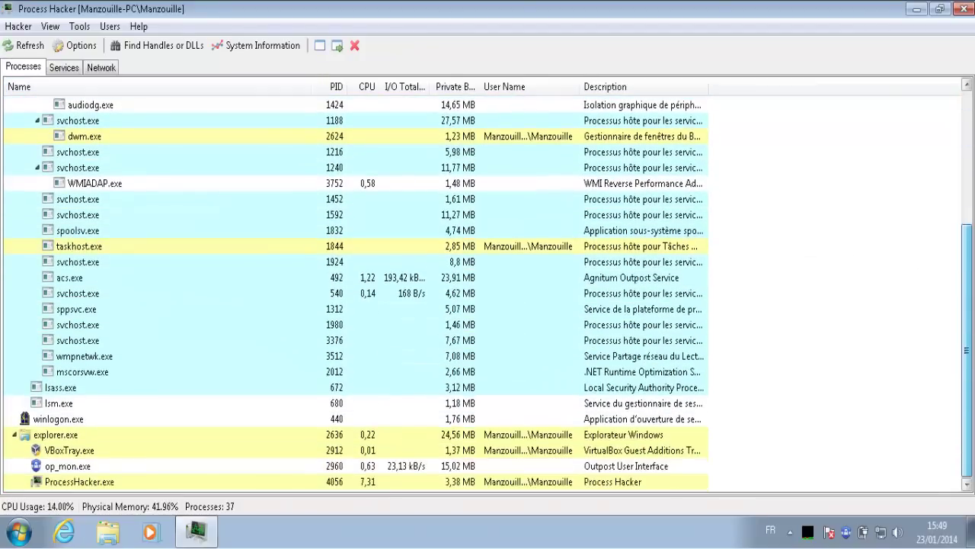
pyautogui.click(456, 468)
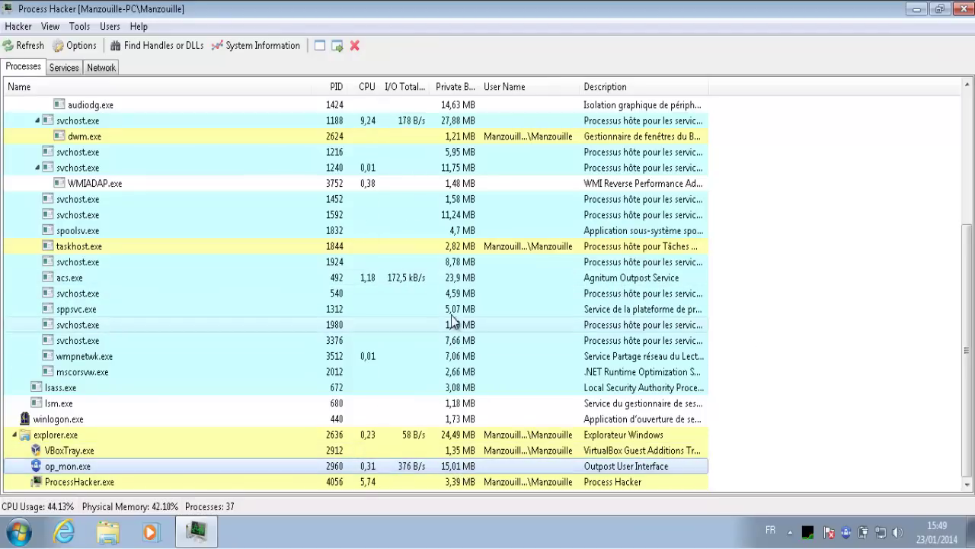
pyautogui.click(456, 279)
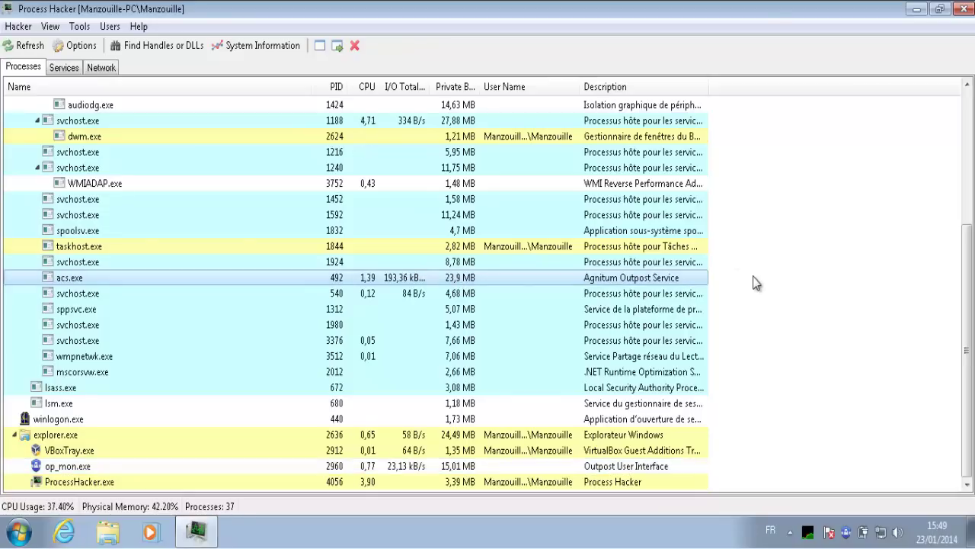
# Restore the Process Hacker window from full screen and dock it as a narrow window along the desktop's right edge.
pyautogui.click(939, 8)
pyautogui.moveTo(484, 35); pyautogui.dragTo(974, 84)
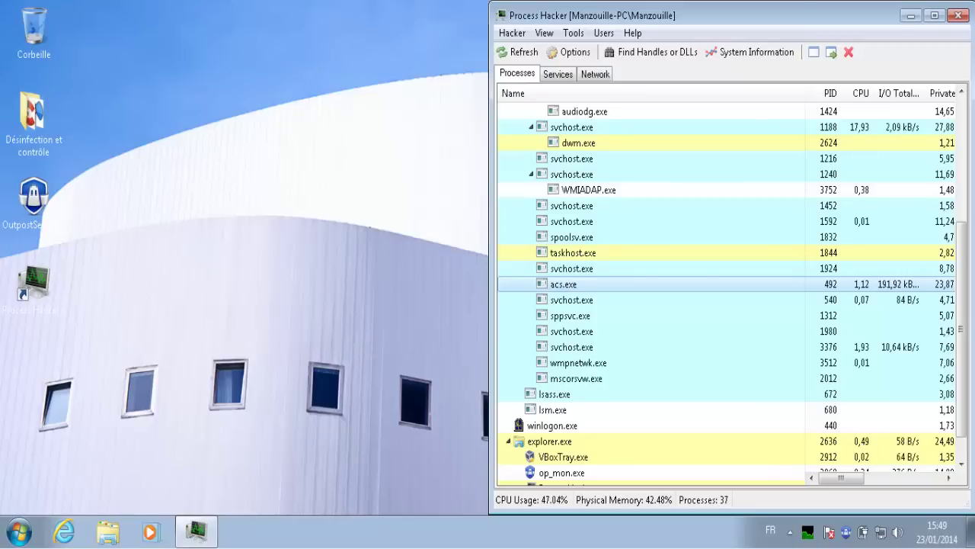
pyautogui.click(876, 461)
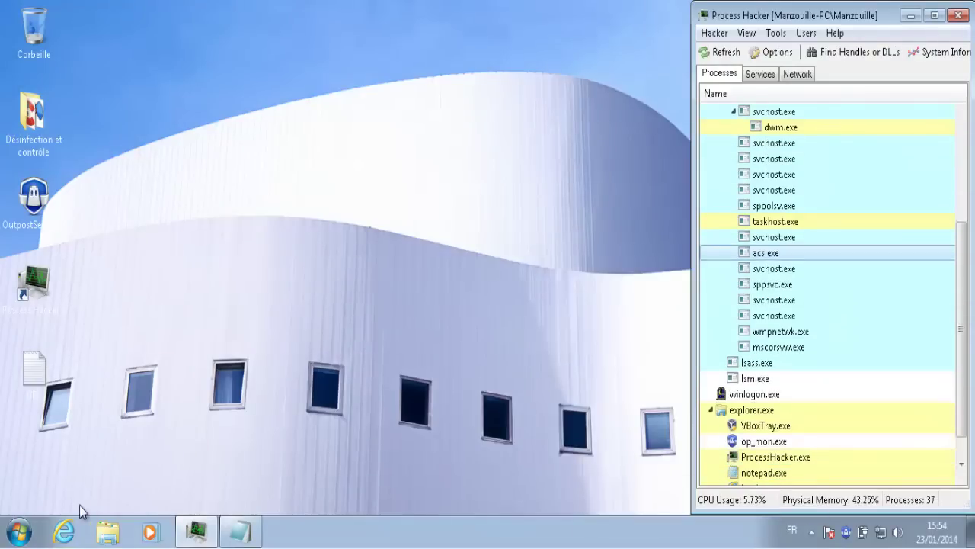
# Open Internet Explorer and close the Réglage rapide sidebar with the web control options.
pyautogui.click(64, 531)
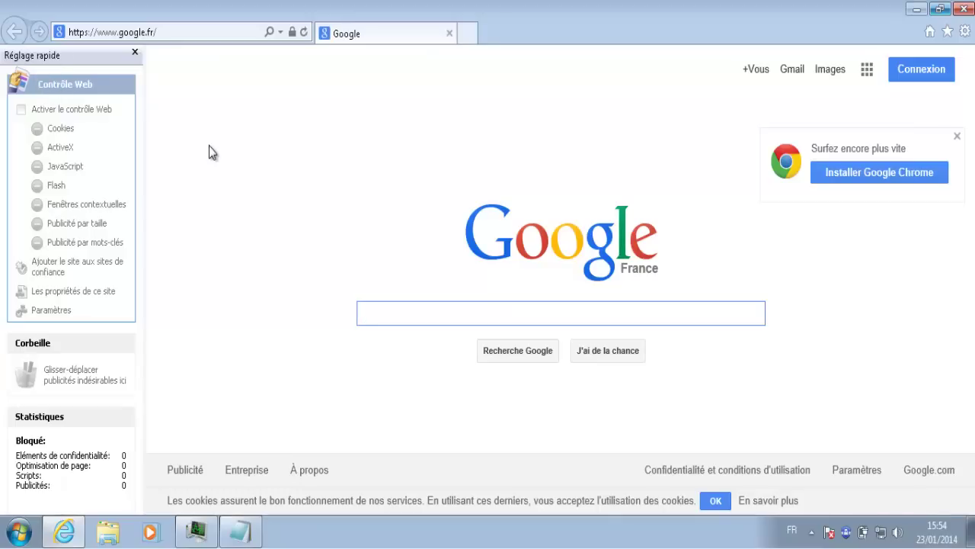
pyautogui.click(22, 112)
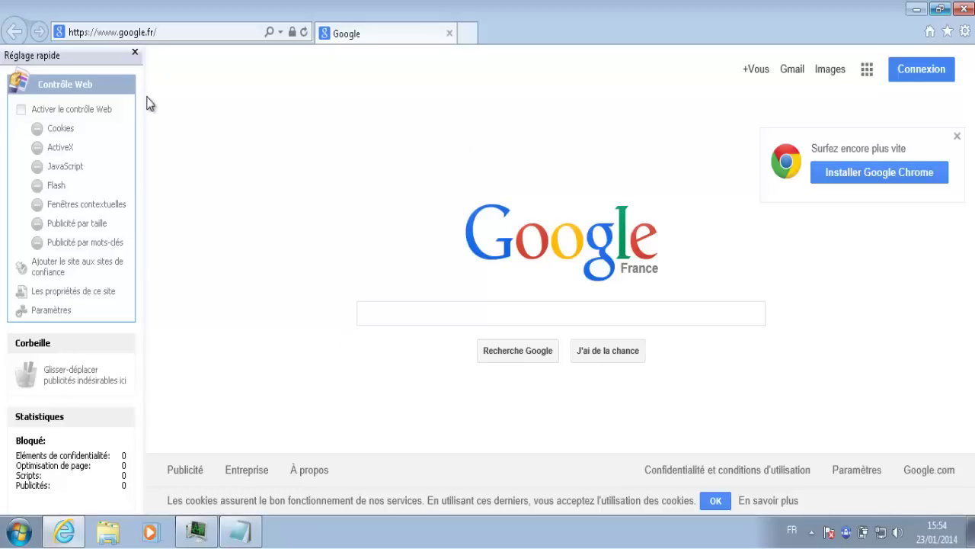
pyautogui.click(135, 53)
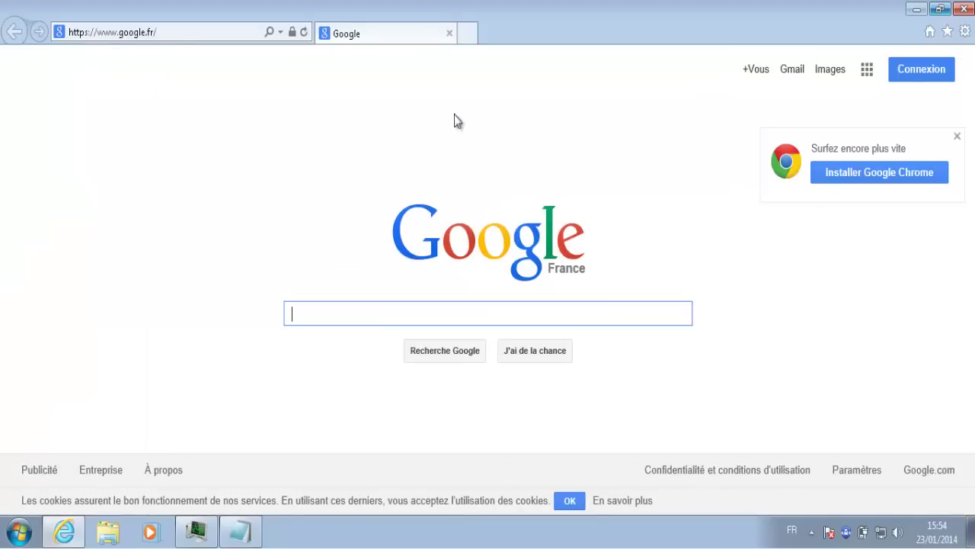
# Dock the browser window beside Process Hacker so it fills the remaining desktop width, and widen its address bar.
pyautogui.click(940, 9)
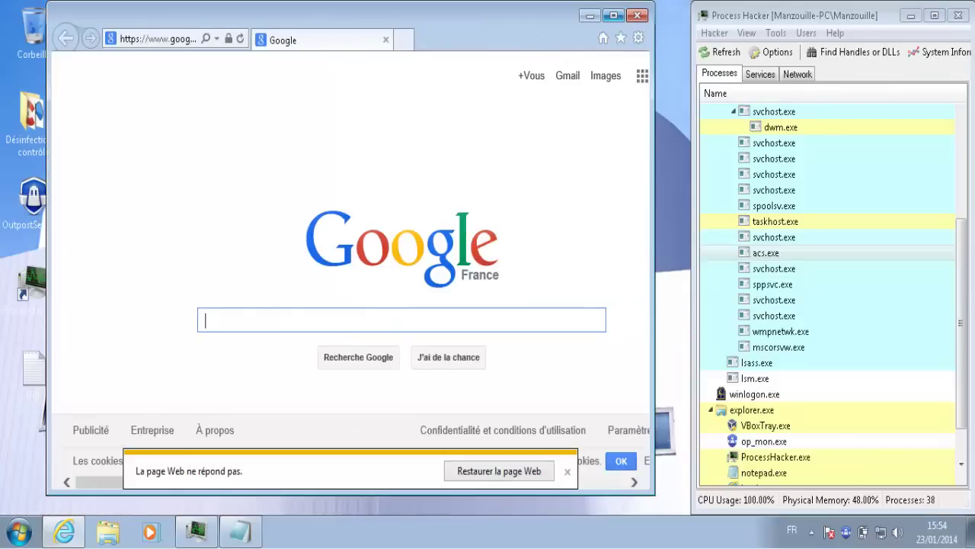
pyautogui.press('super+Left')
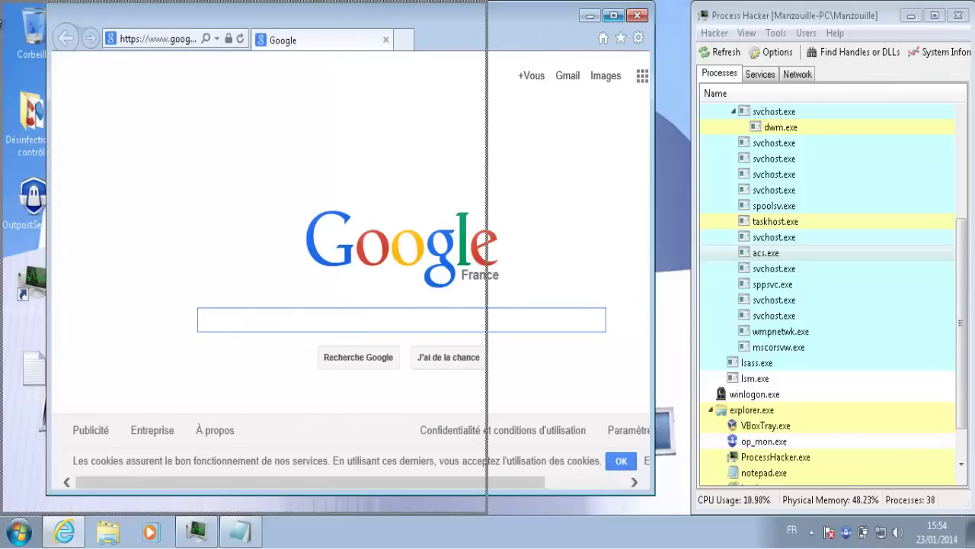
pyautogui.moveTo(598, 174); pyautogui.dragTo(692, 174)
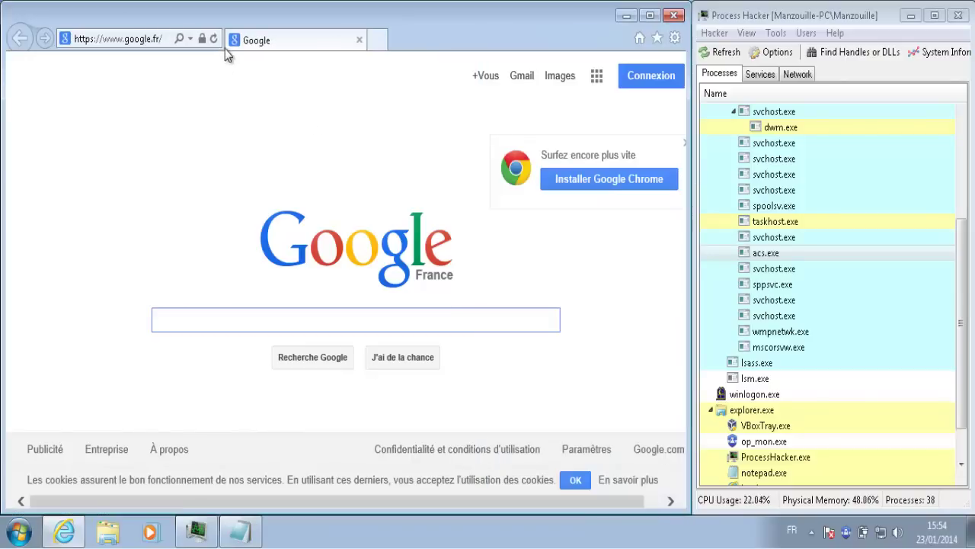
pyautogui.moveTo(221, 40); pyautogui.dragTo(317, 40)
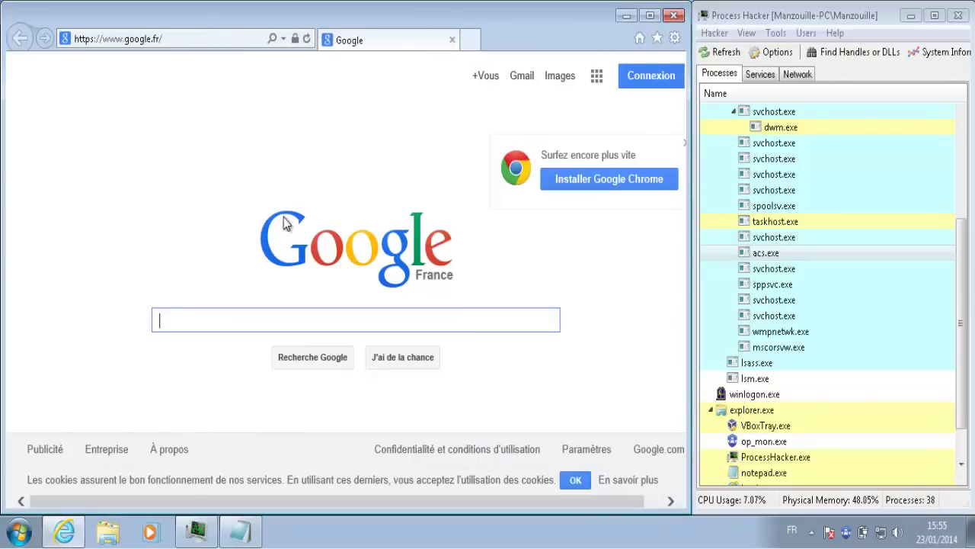
# Bring up the URL list in Notepad and save the file.
pyautogui.click(242, 534)
pyautogui.click(41, 53)
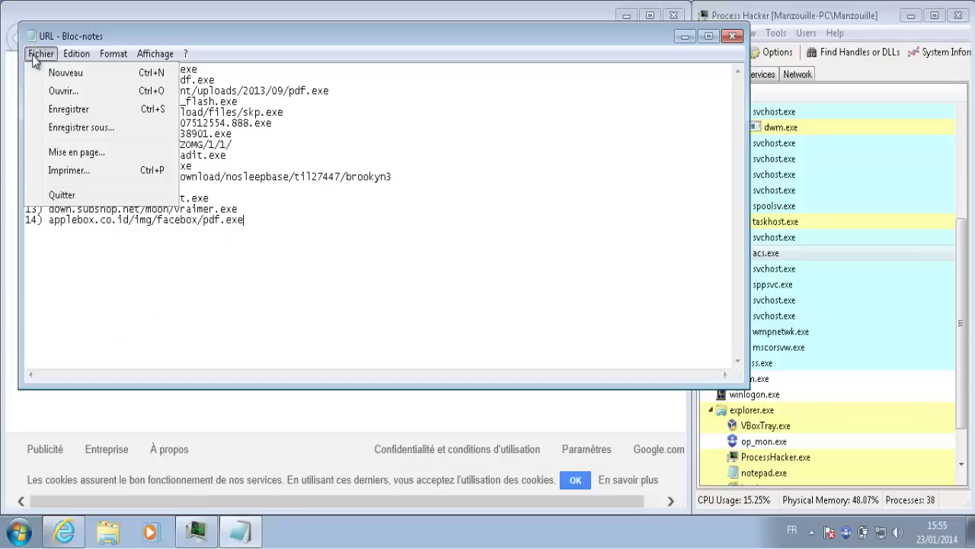
pyautogui.click(59, 107)
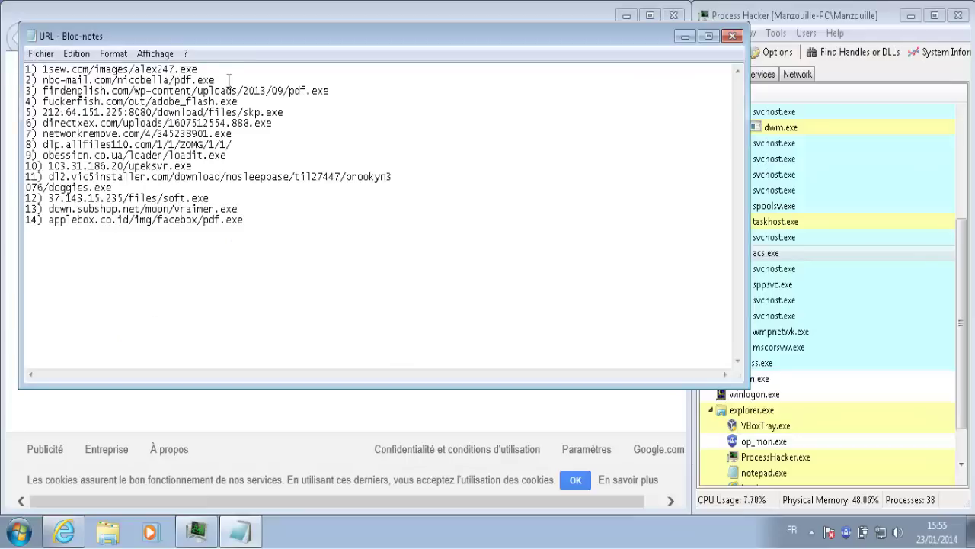
# Copy the first listed address, 1sew.com/images/alex247.exe, and load it in Internet Explorer.
pyautogui.doubleClick(43, 69)
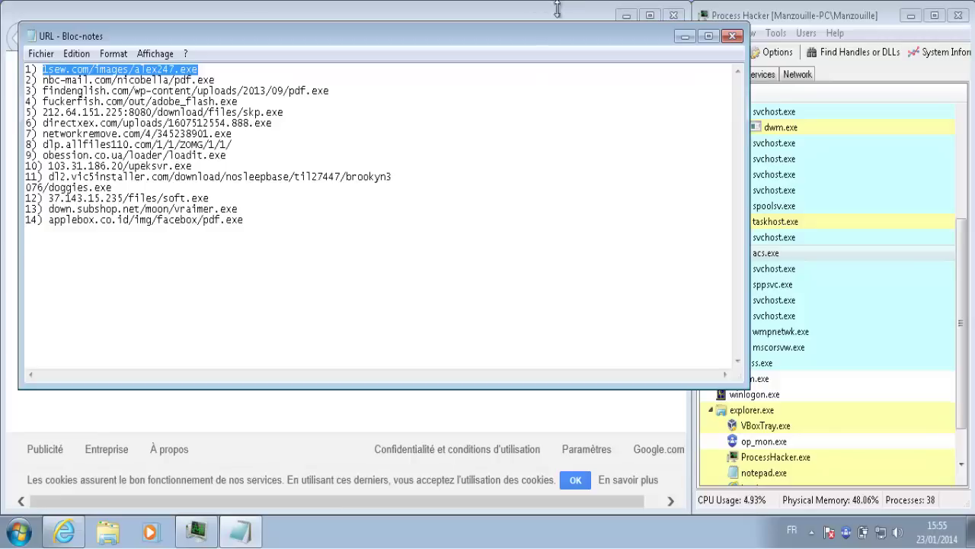
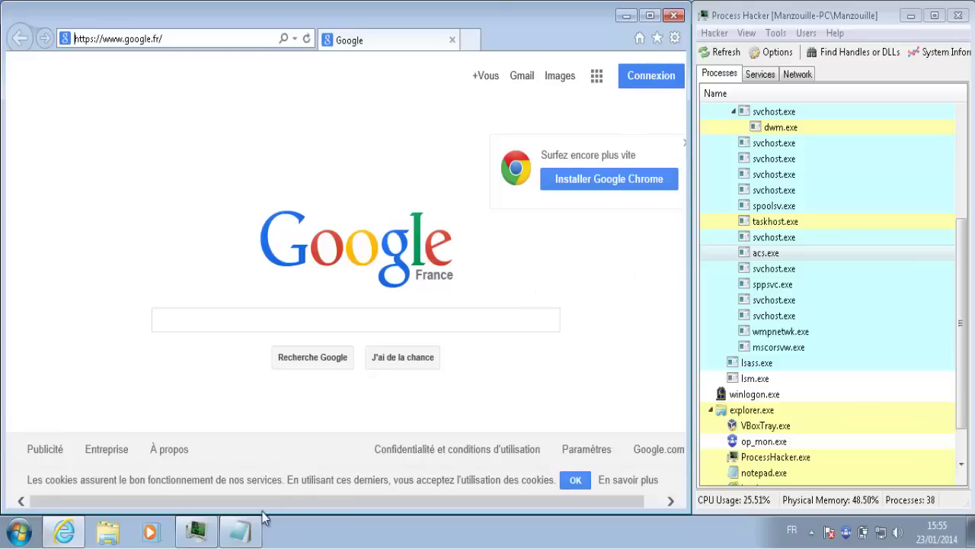
pyautogui.click(241, 532)
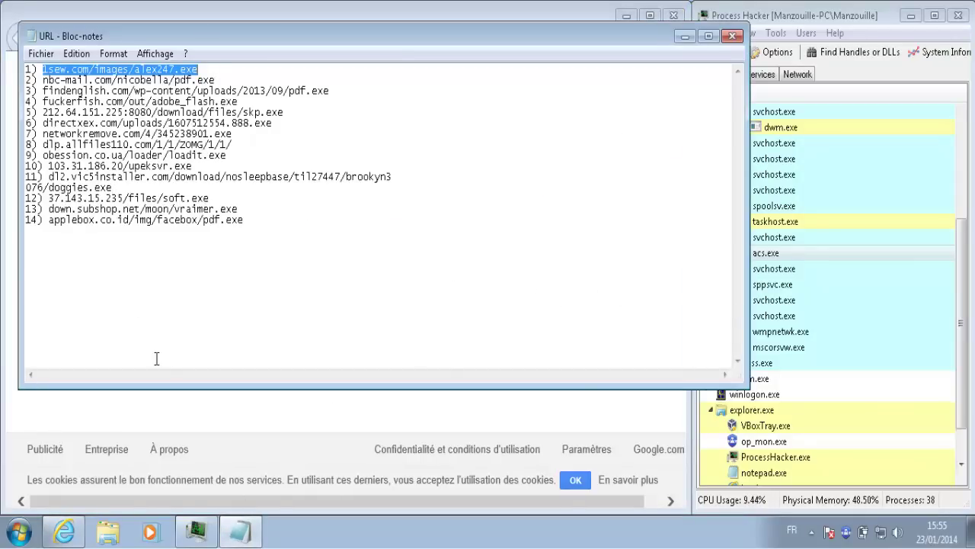
pyautogui.click(173, 414)
pyautogui.click(152, 40)
pyautogui.write('1sew.com/images/alex247.exe')
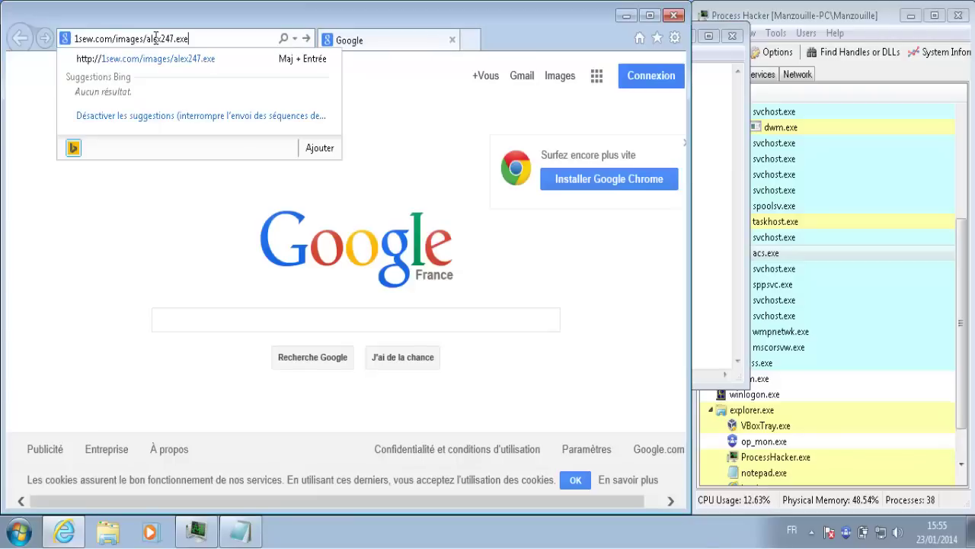
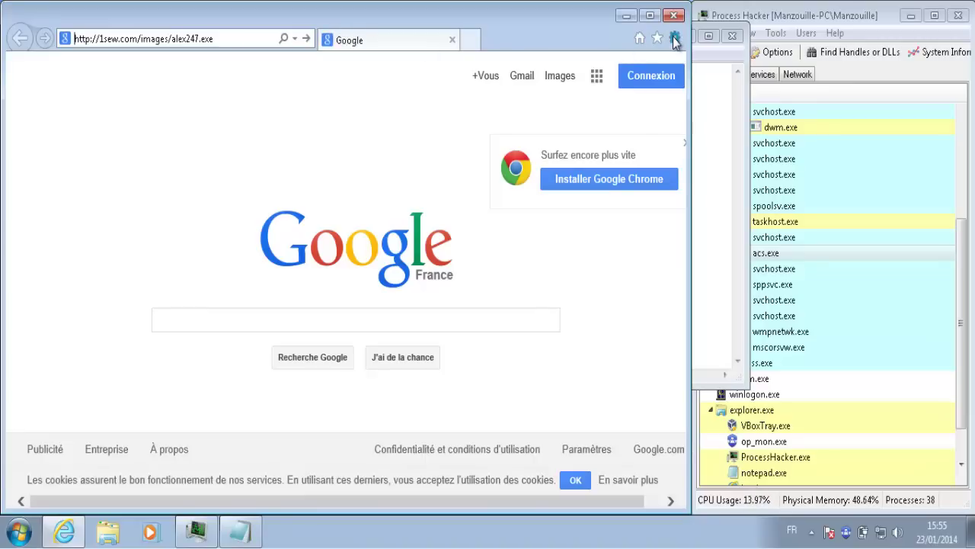
# Run alex247.exe from the browser's download list and confirm running it despite the unverified publisher.
pyautogui.click(674, 38)
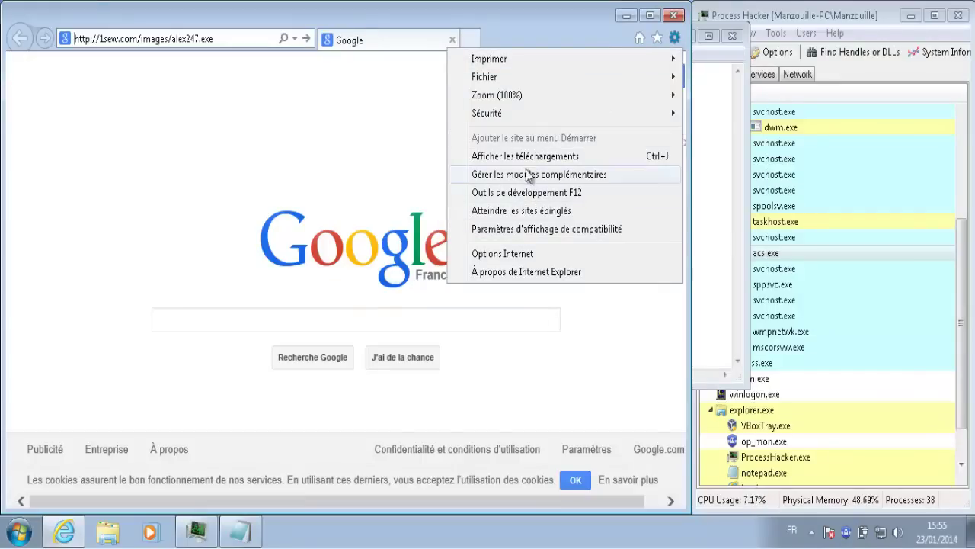
pyautogui.click(524, 156)
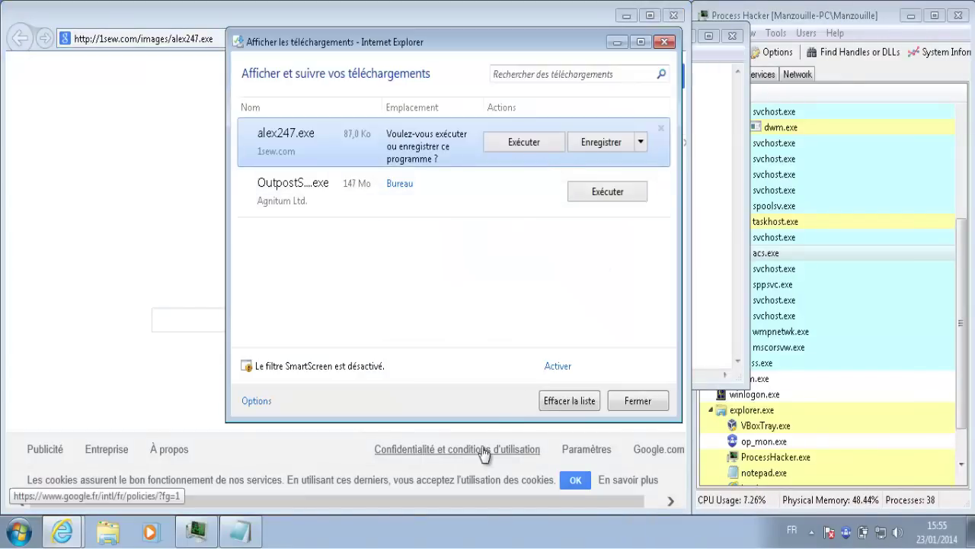
pyautogui.click(515, 144)
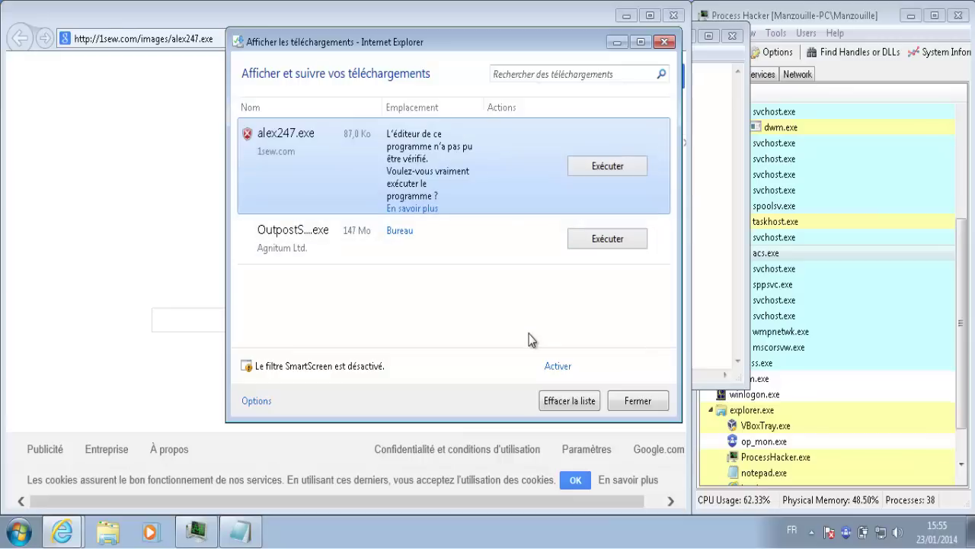
pyautogui.click(591, 169)
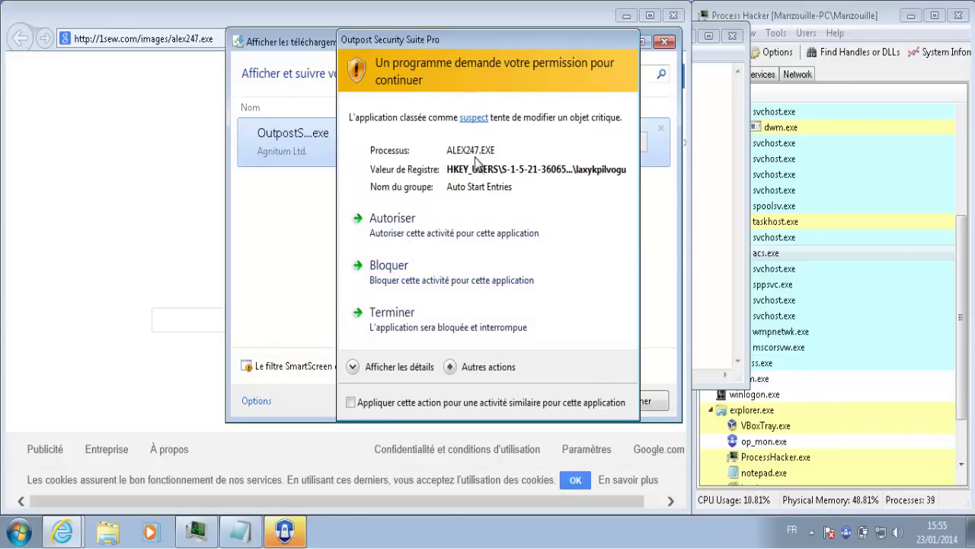
# Review the Outpost alert details for ALEX247.EXE and block both its auto-start registry change and its outgoing SMTP connection.
pyautogui.moveTo(464, 41); pyautogui.dragTo(445, 41)
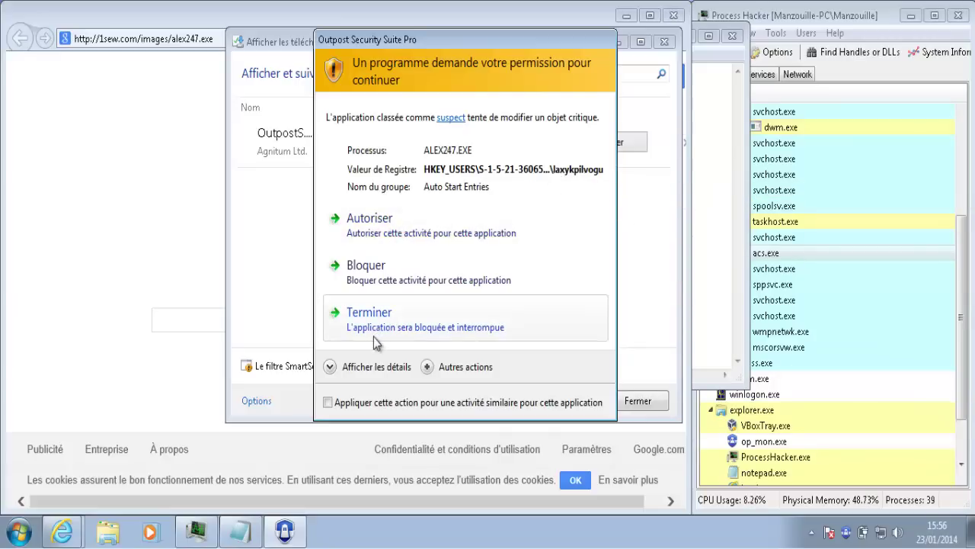
pyautogui.click(335, 368)
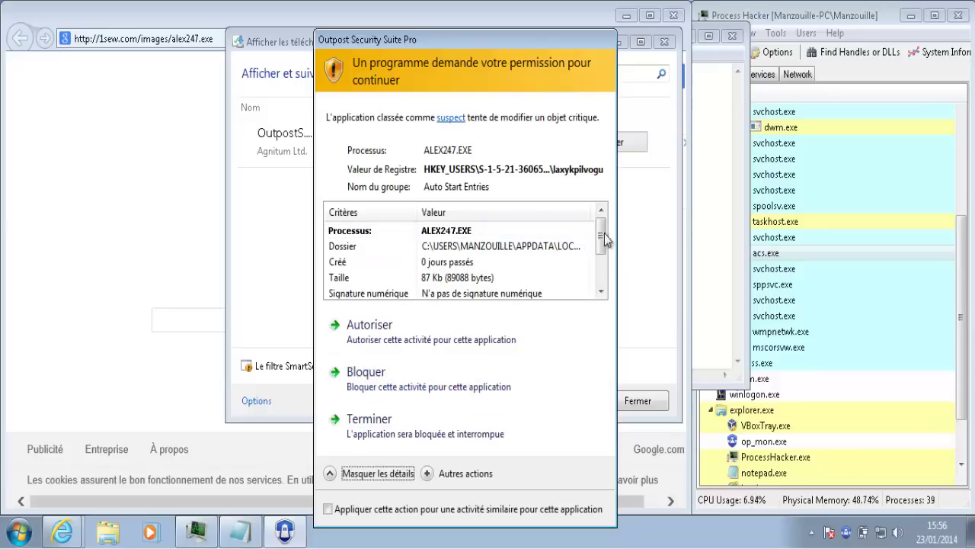
pyautogui.moveTo(604, 240)
pyautogui.mouseDown()
pyautogui.moveTo(599, 282)
pyautogui.moveTo(602, 228)
pyautogui.mouseUp()
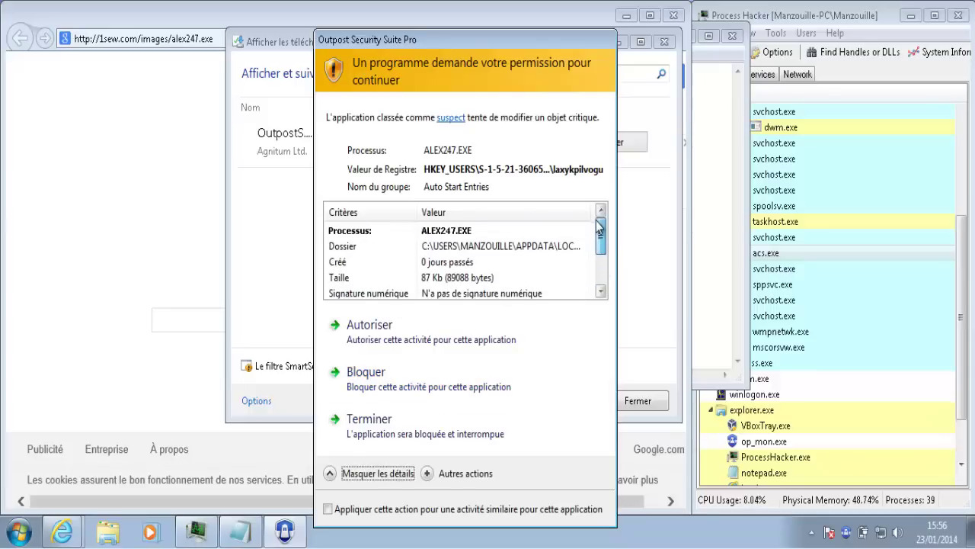
pyautogui.click(462, 385)
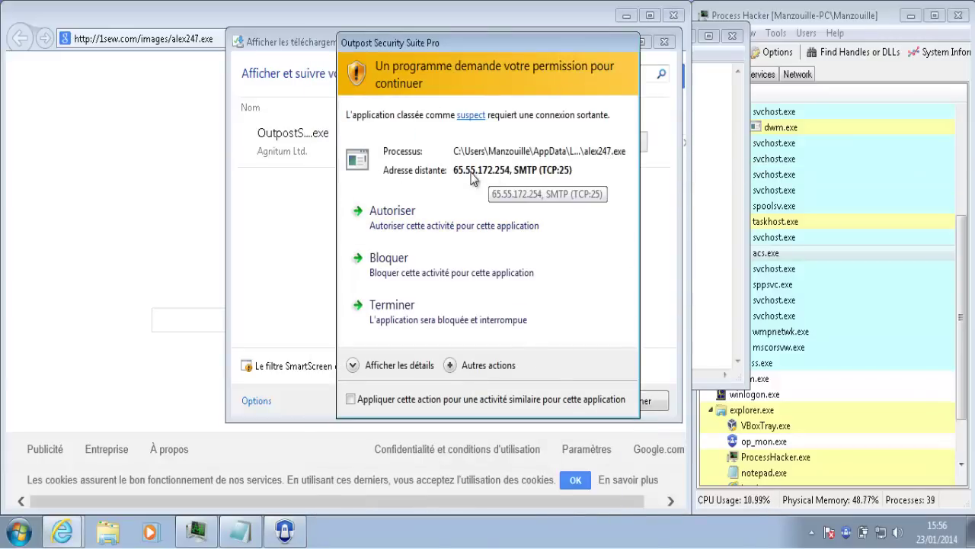
pyautogui.click(414, 277)
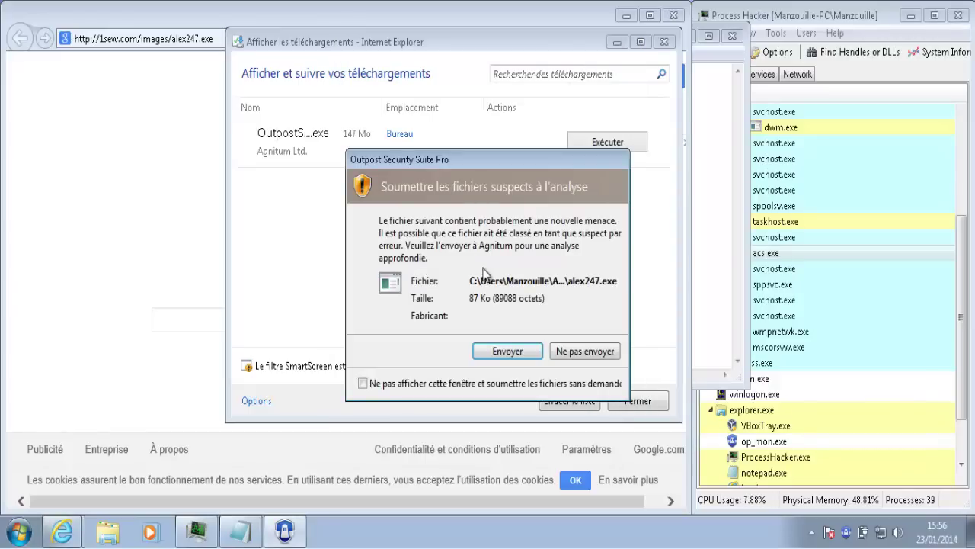
# Submit alex247.exe to Agnitum for analysis, and answer its alerts by blocking the SMTP connection and terminating it on the IEXPLORE.EXE memory change.
pyautogui.click(503, 350)
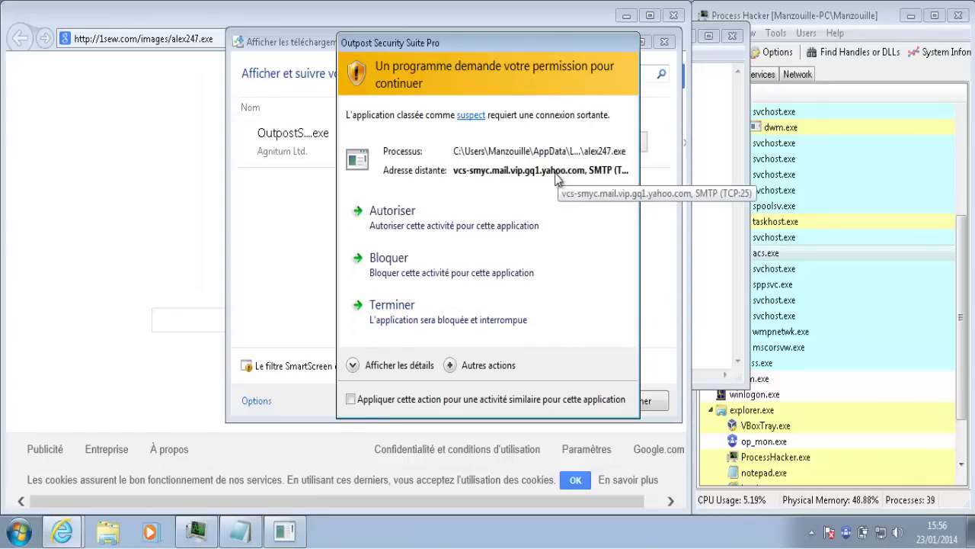
pyautogui.click(412, 272)
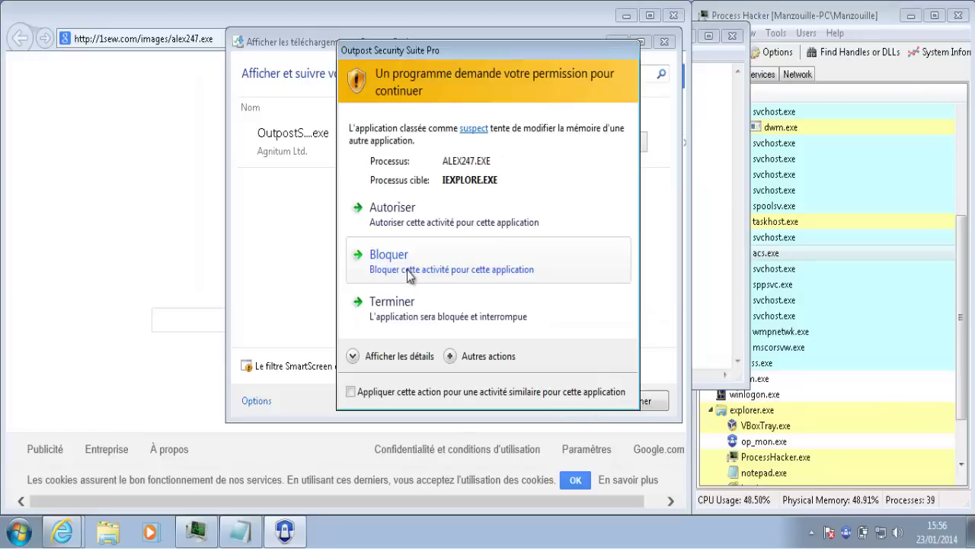
pyautogui.click(418, 311)
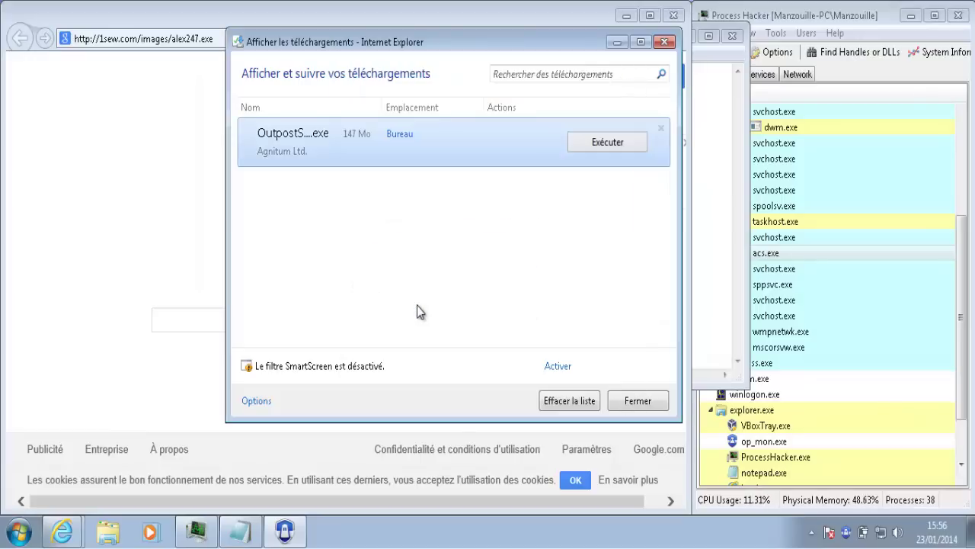
pyautogui.click(636, 402)
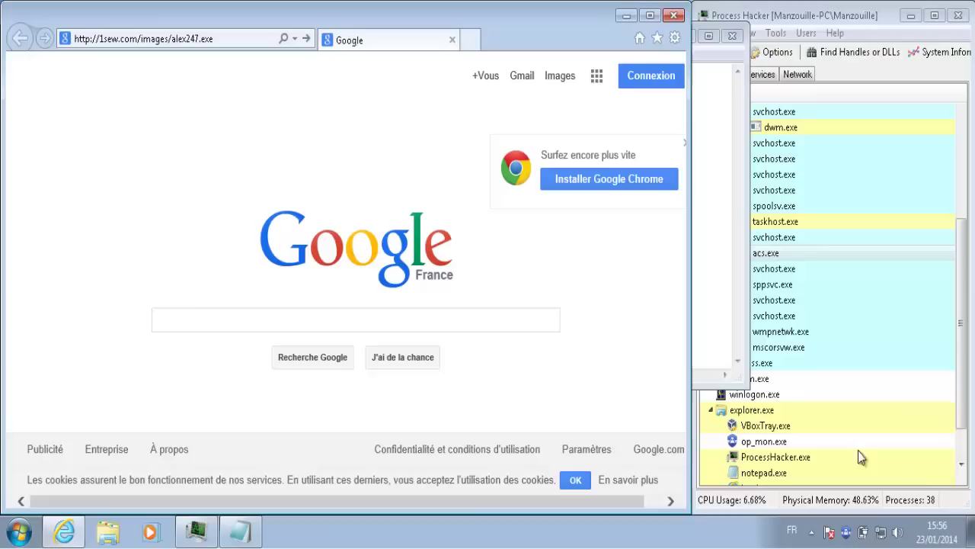
pyautogui.click(961, 461)
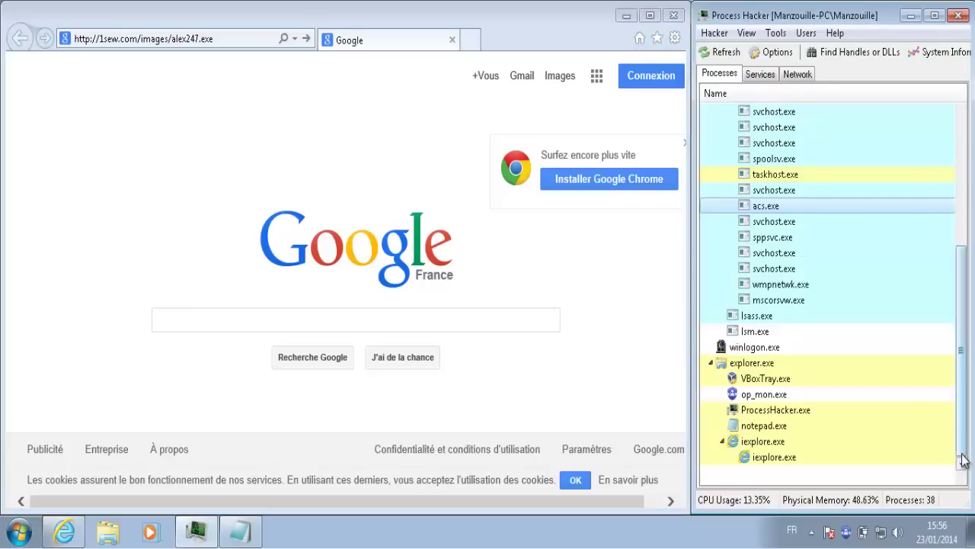
# Mark the first address, 1sew.com/images/alex247.exe, with a "v" in the Notepad URL list.
pyautogui.click(240, 533)
pyautogui.click(42, 69)
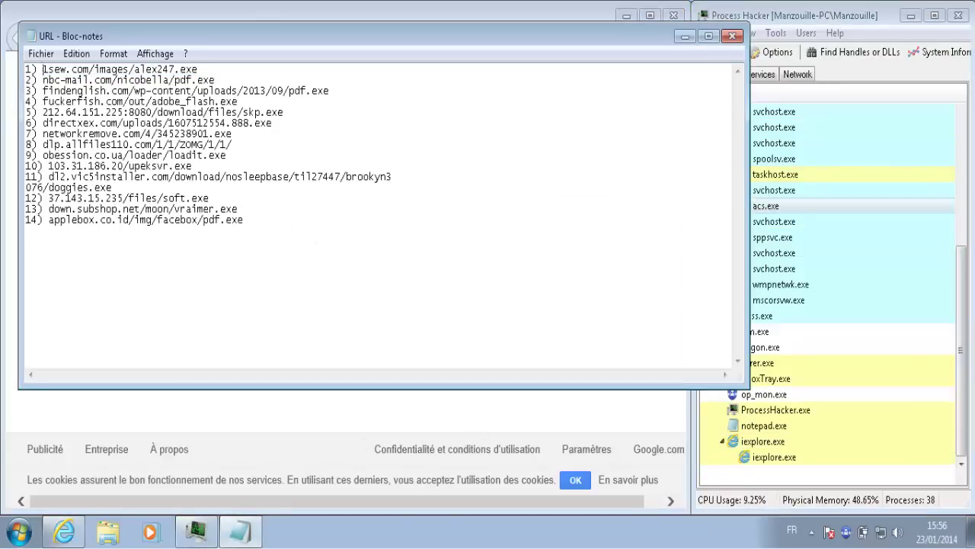
pyautogui.write('v')
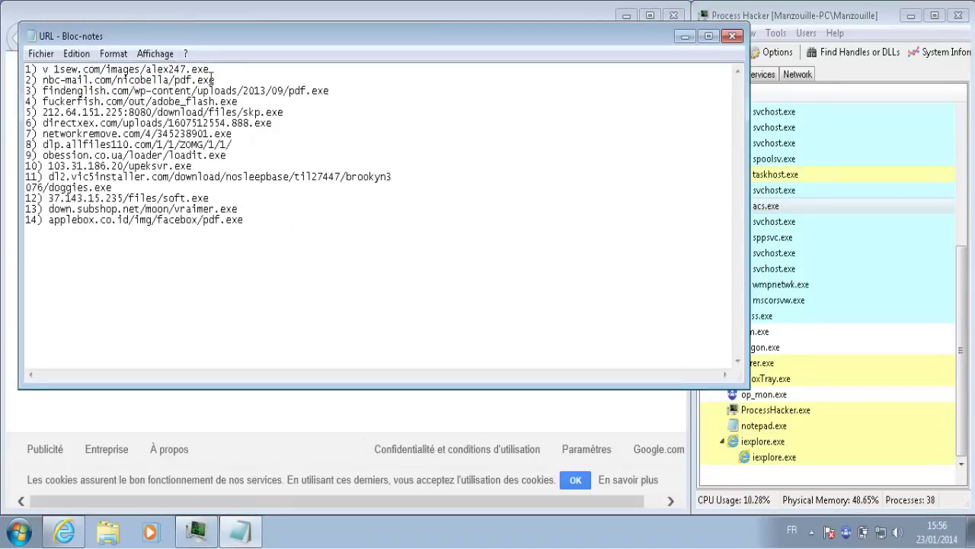
# Load the second listed address, nbc-mail.com/nicobella/pdf.exe, in Internet Explorer, run pdf.exe and submit it to Agnitum for analysis.
pyautogui.moveTo(215, 80); pyautogui.dragTo(43, 80)
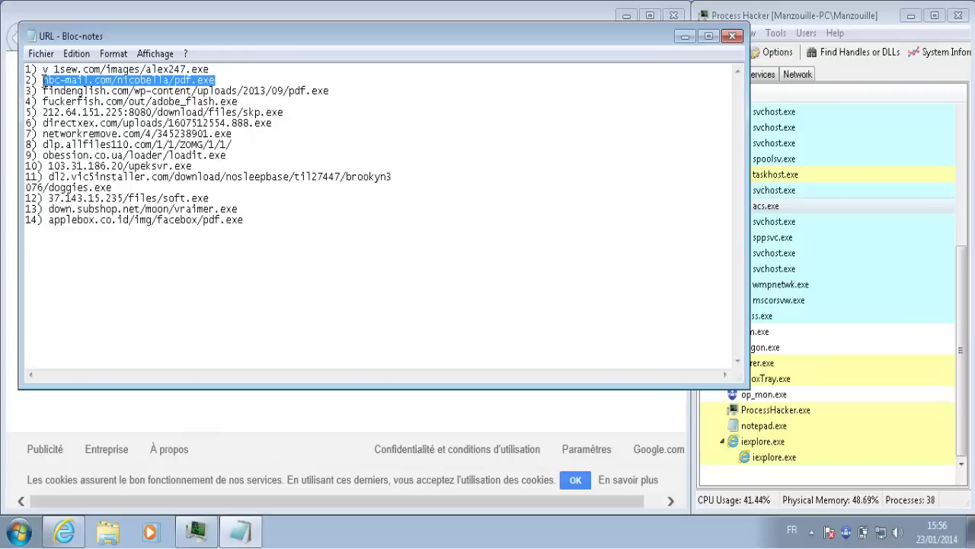
pyautogui.click(228, 406)
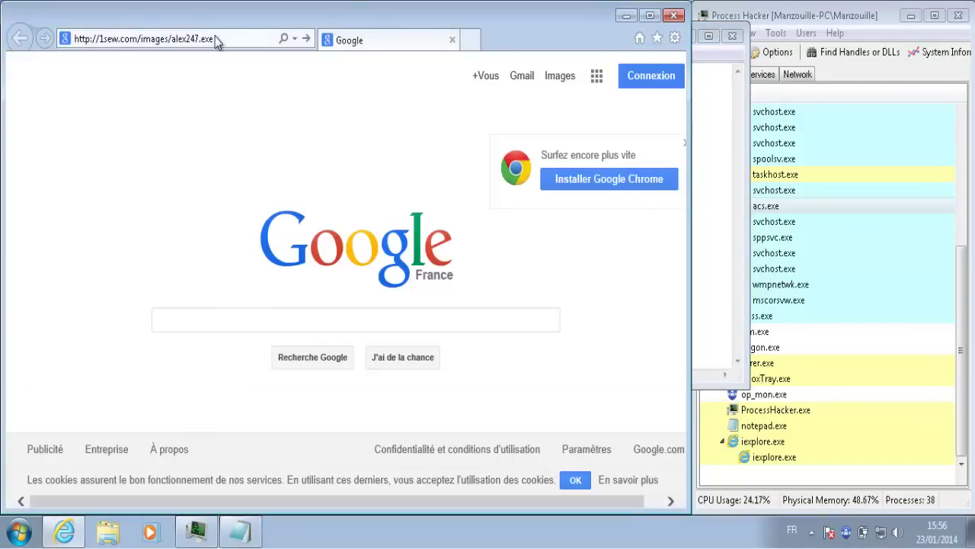
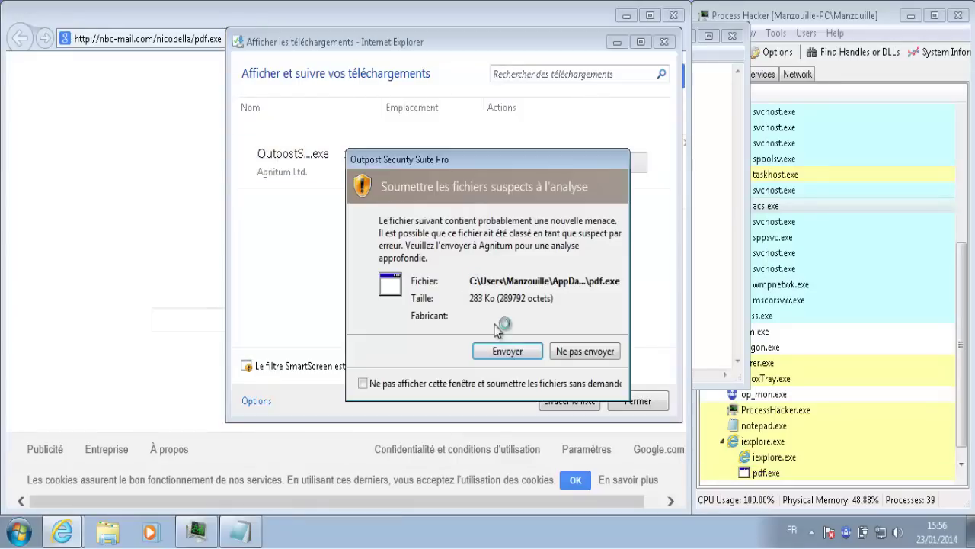
pyautogui.click(507, 353)
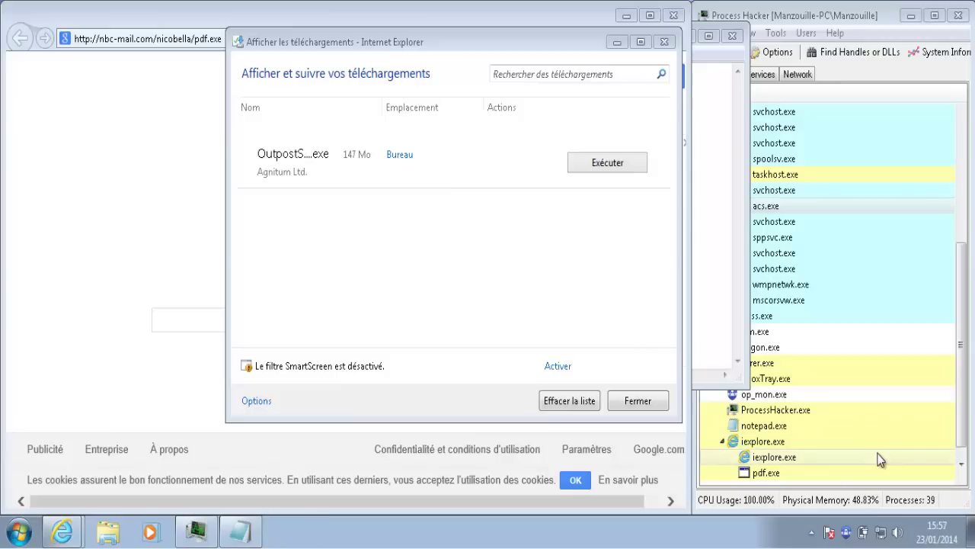
# Examine the CPU and memory use of the pdf.exe process in Process Hacker, temporarily widening its window.
pyautogui.click(792, 473)
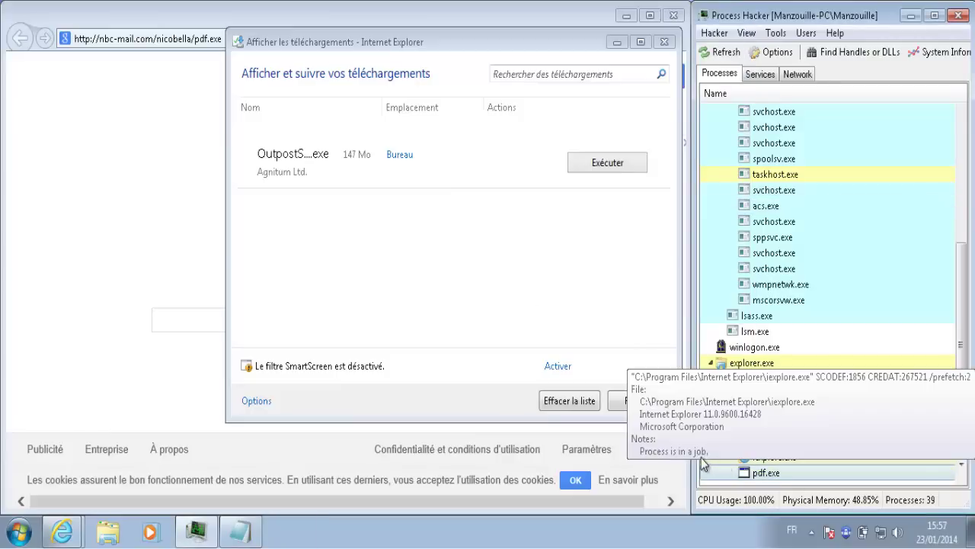
pyautogui.moveTo(695, 456); pyautogui.dragTo(465, 436)
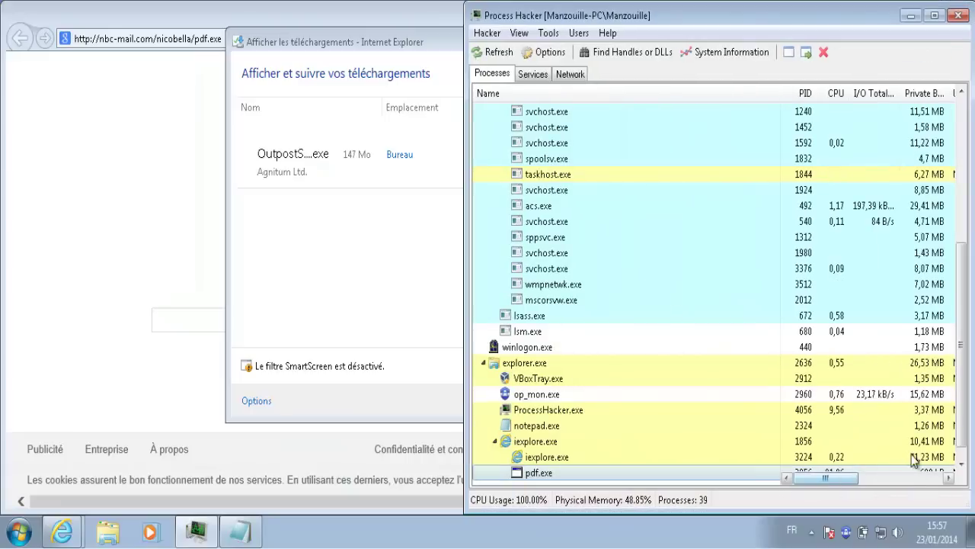
pyautogui.click(961, 464)
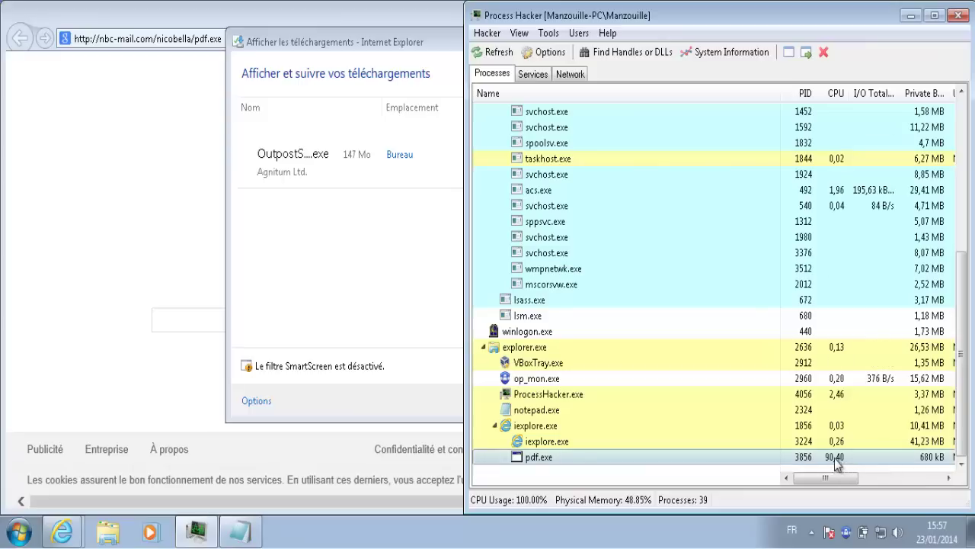
pyautogui.moveTo(465, 430); pyautogui.dragTo(750, 398)
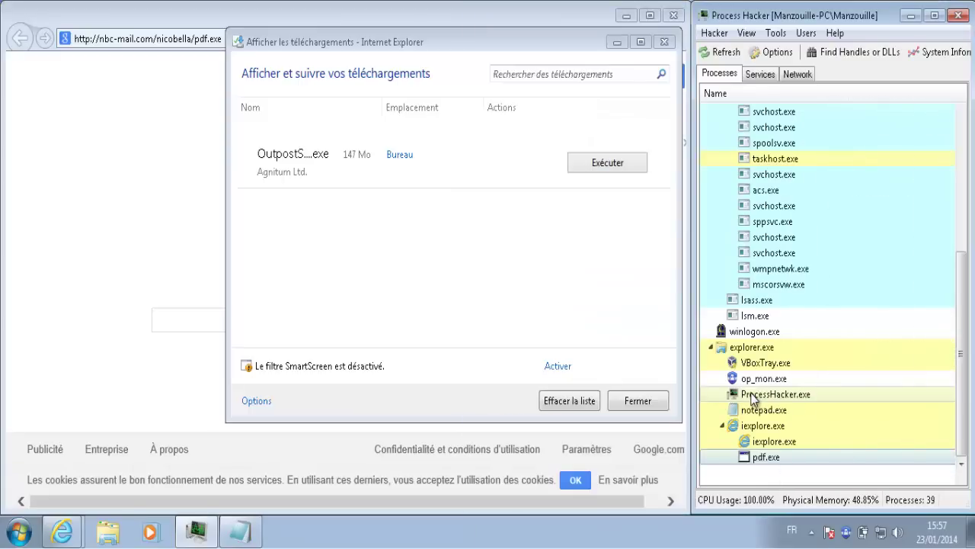
# Minimize the downloads window and mark the second address, nbc-mail.com/nicobella/pdf.exe, with an "x" in the Notepad URL list.
pyautogui.click(617, 45)
pyautogui.click(617, 44)
pyautogui.click(240, 531)
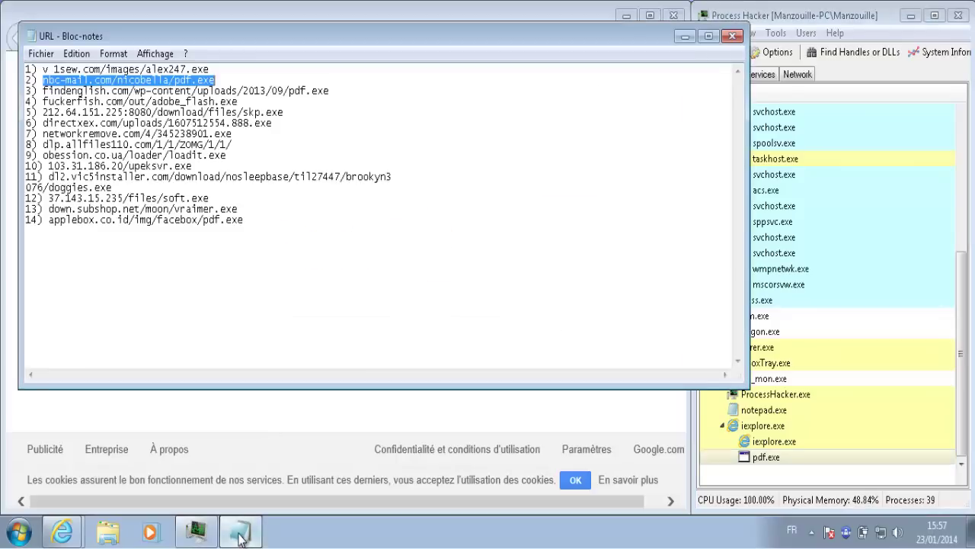
pyautogui.click(44, 79)
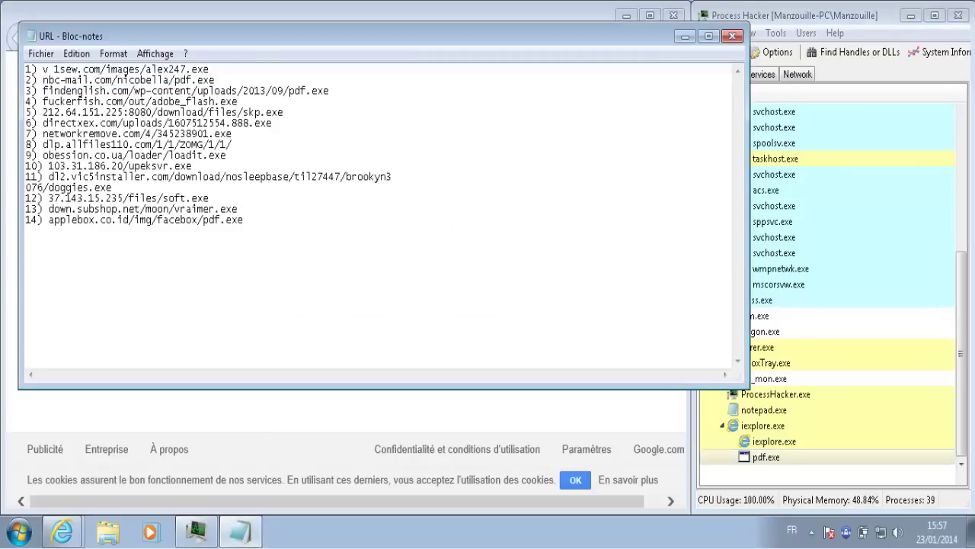
pyautogui.write('v')
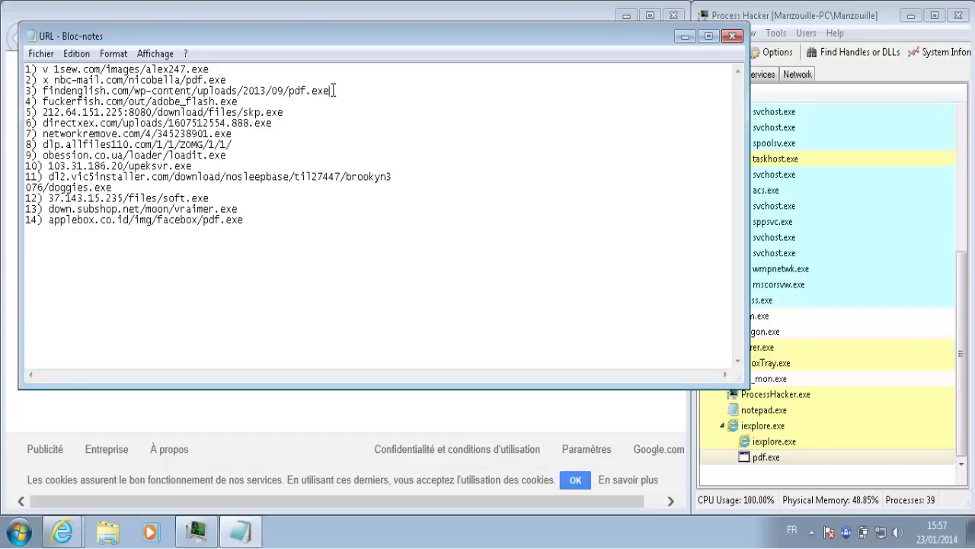
# Copy the third listed address, findenglish.com/wp-content/uploads/2013/09/pdf.exe, and load it in Internet Explorer.
pyautogui.moveTo(333, 91); pyautogui.dragTo(45, 93)
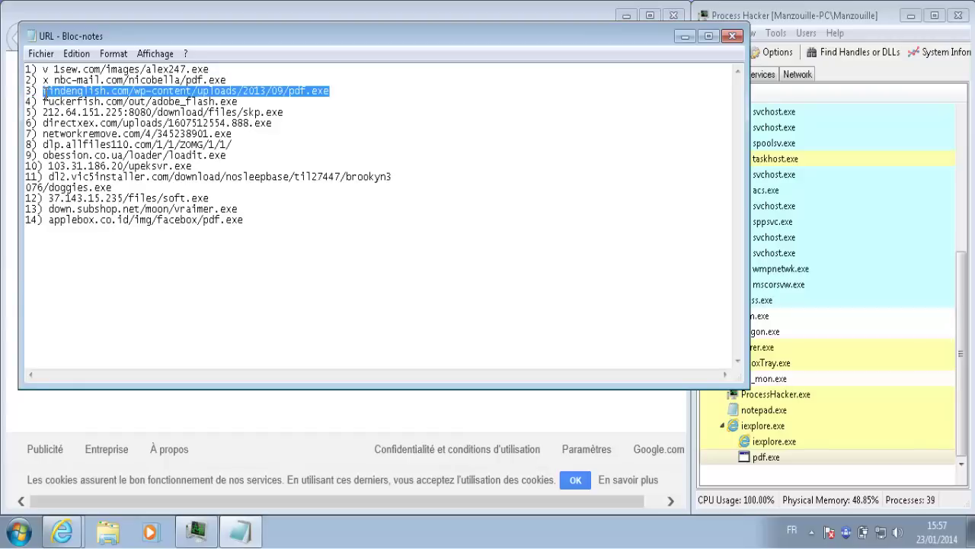
pyautogui.click(215, 418)
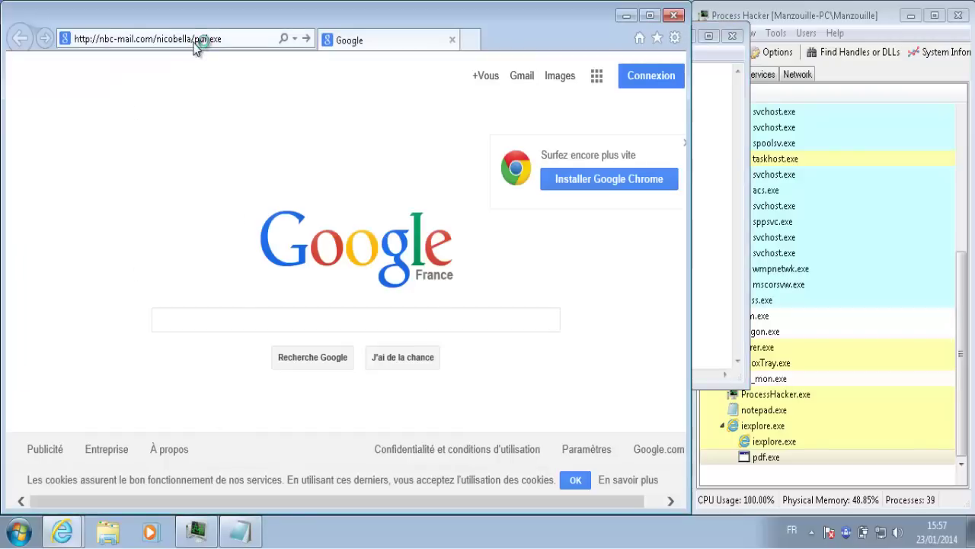
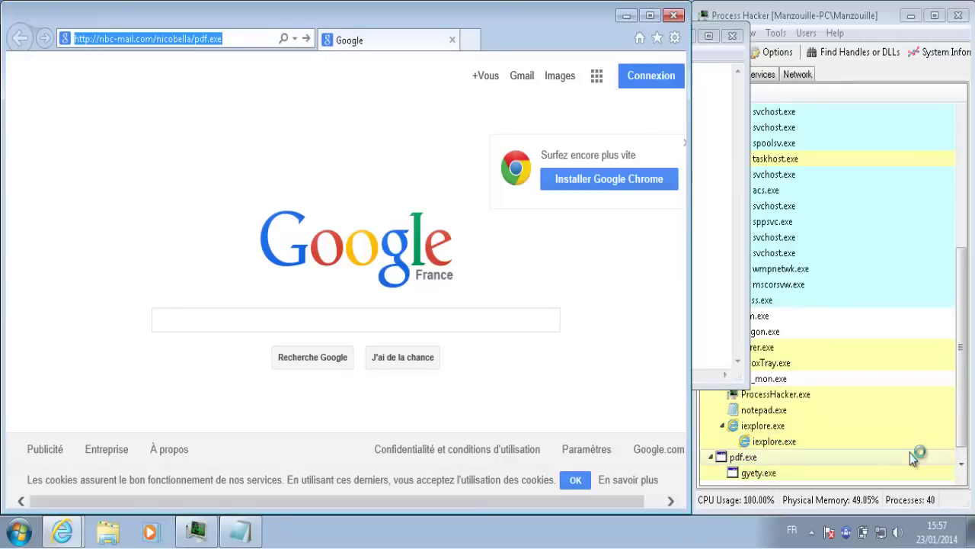
pyautogui.click(962, 465)
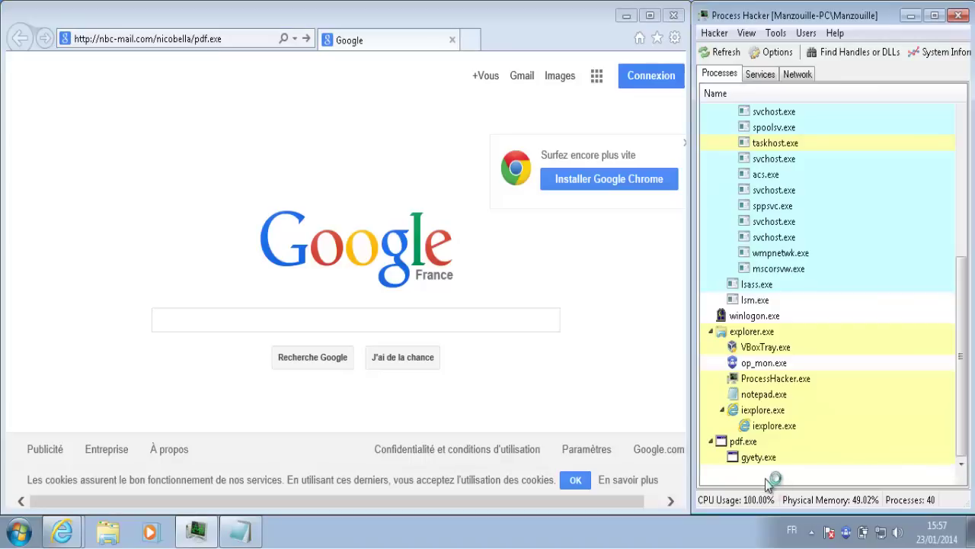
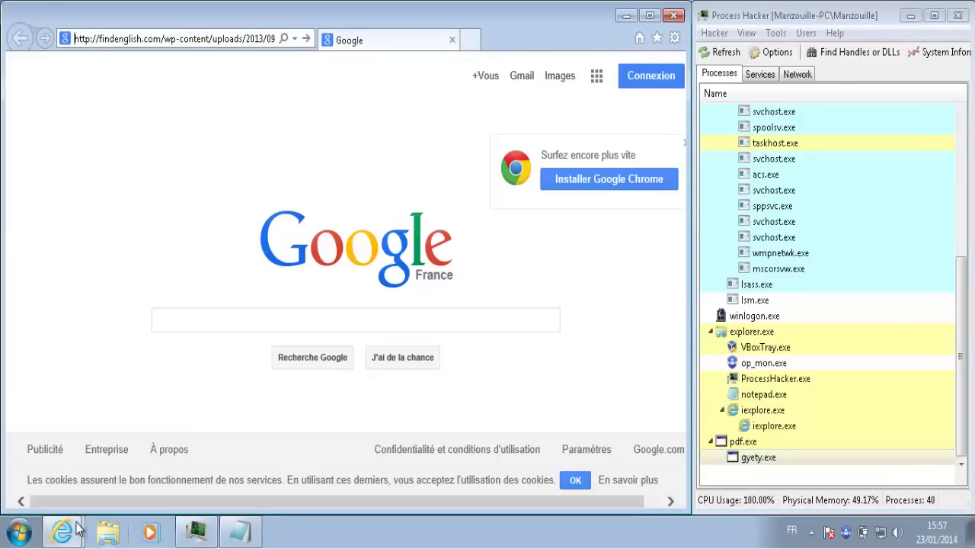
# Run the findenglish.com pdf.exe from the browser's download list despite the unverified publisher, and submit it to Agnitum for analysis.
pyautogui.moveTo(59, 533)
pyautogui.click(106, 496)
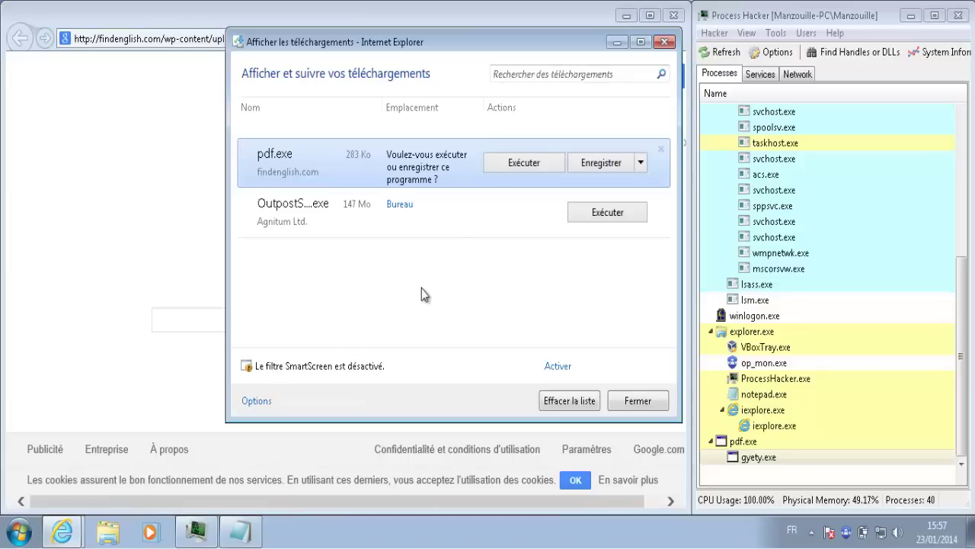
pyautogui.click(525, 164)
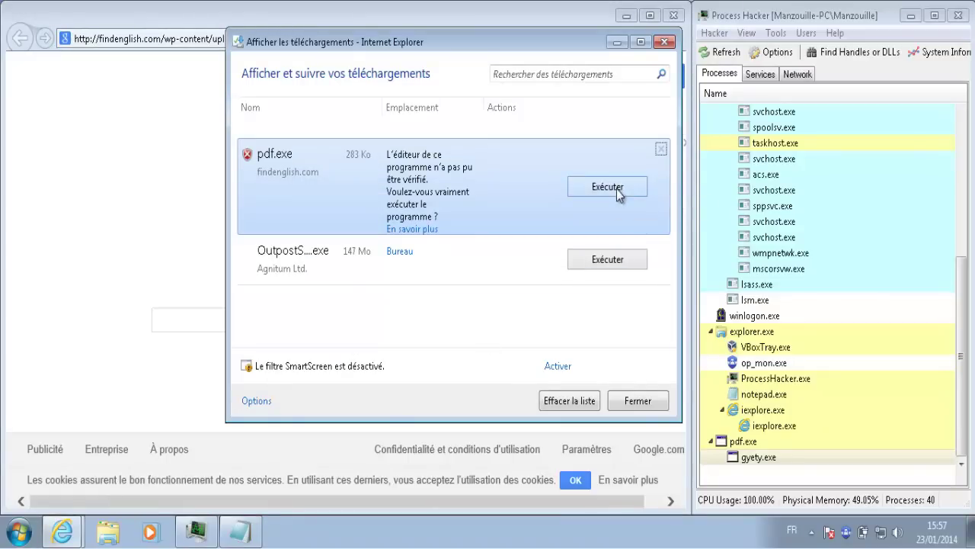
pyautogui.click(617, 191)
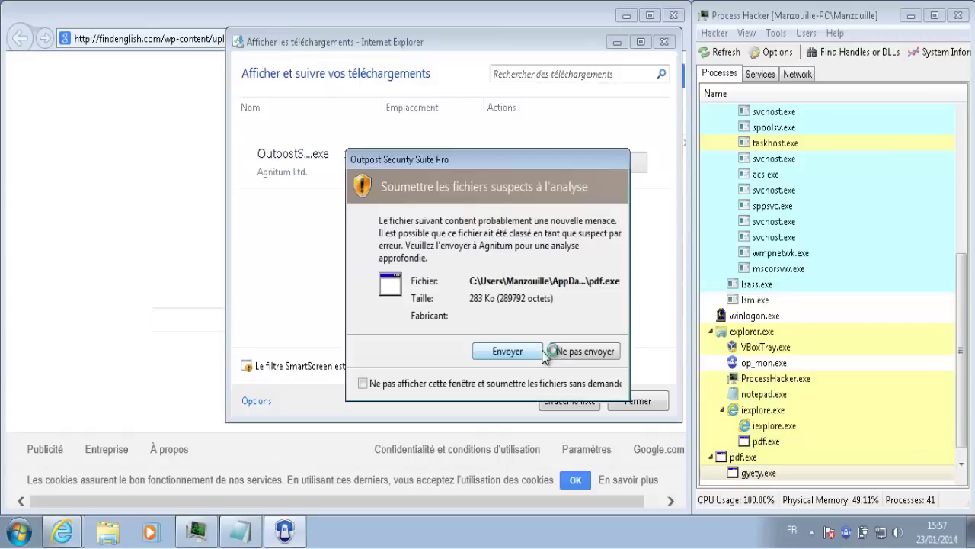
pyautogui.click(525, 355)
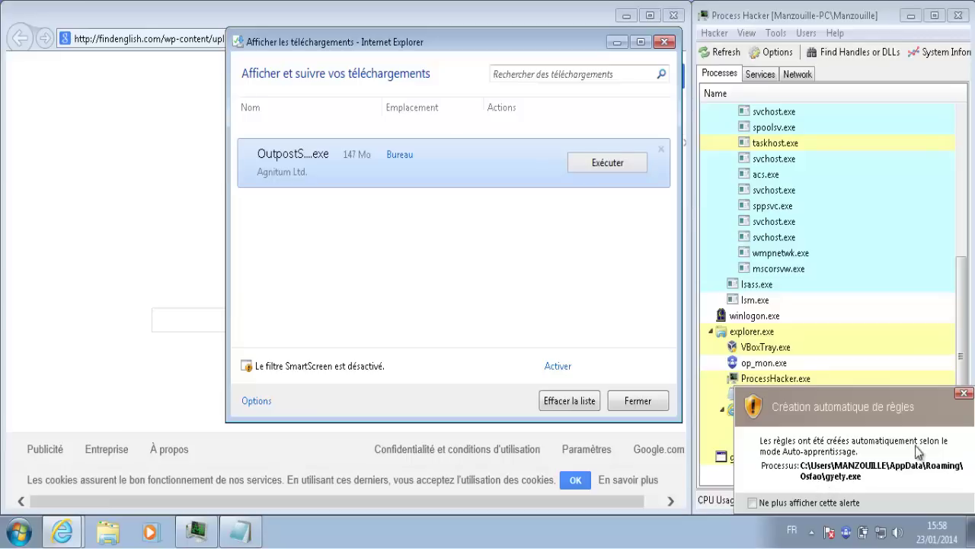
# Dismiss the automatic rule notice, terminate the pdf.exe process in Process Hacker, and check the resource use of gyety.exe.
pyautogui.click(964, 394)
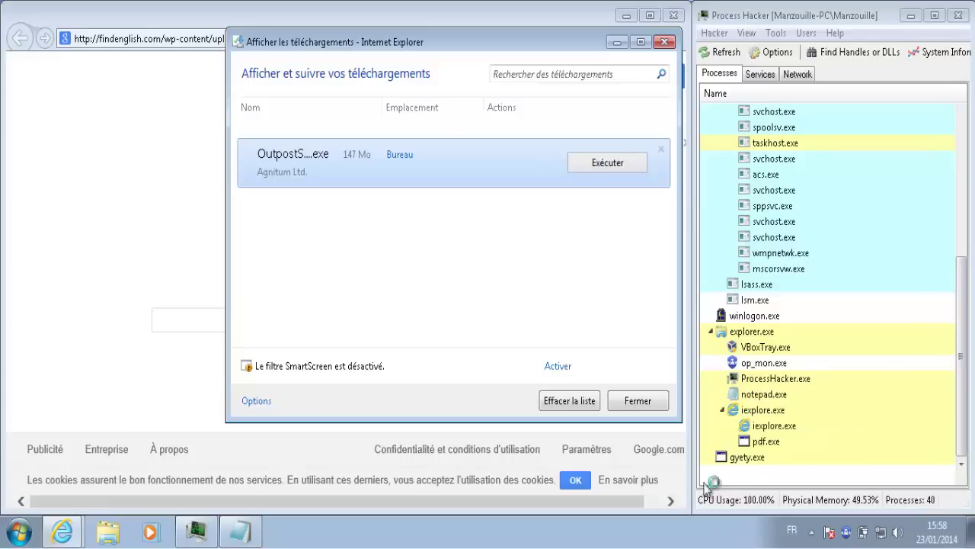
pyautogui.rightClick(766, 458)
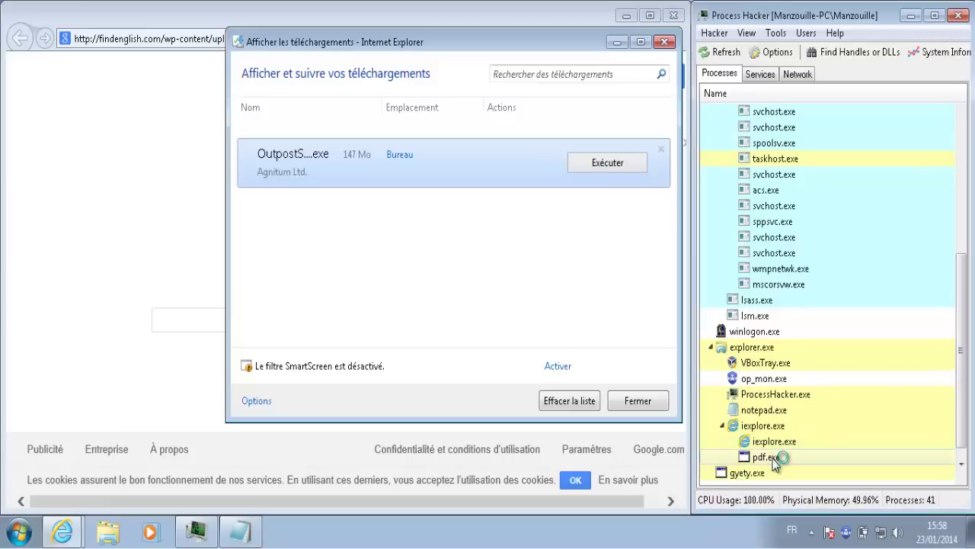
pyautogui.click(834, 119)
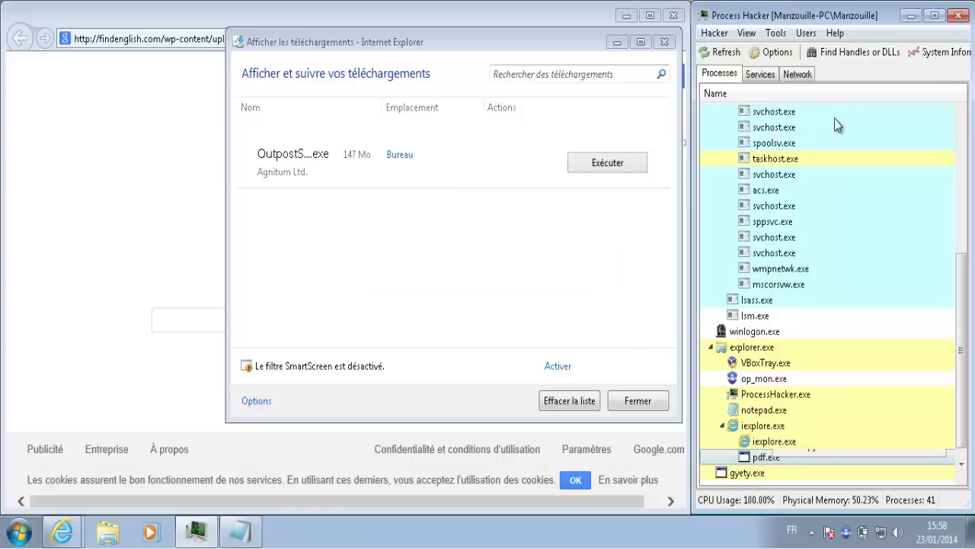
pyautogui.click(532, 287)
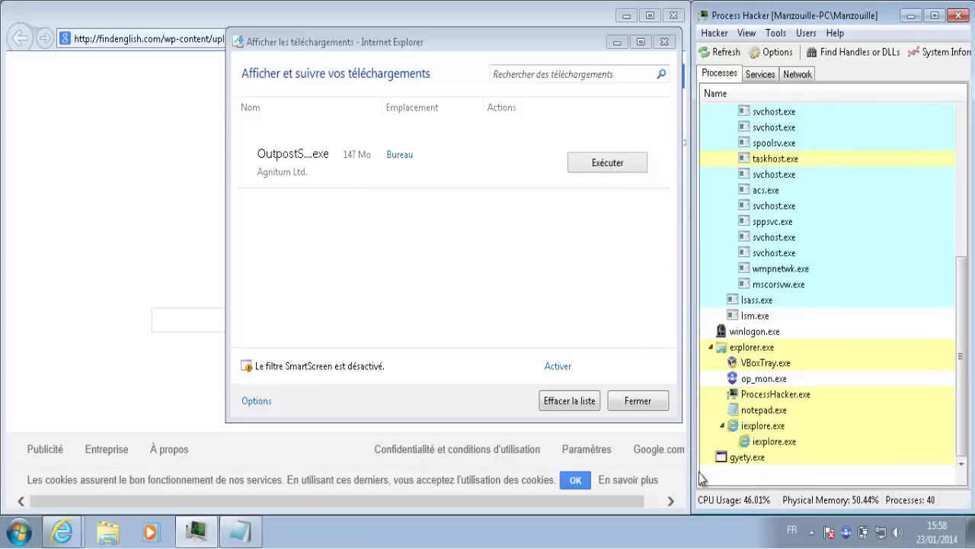
pyautogui.moveTo(693, 472); pyautogui.dragTo(505, 473)
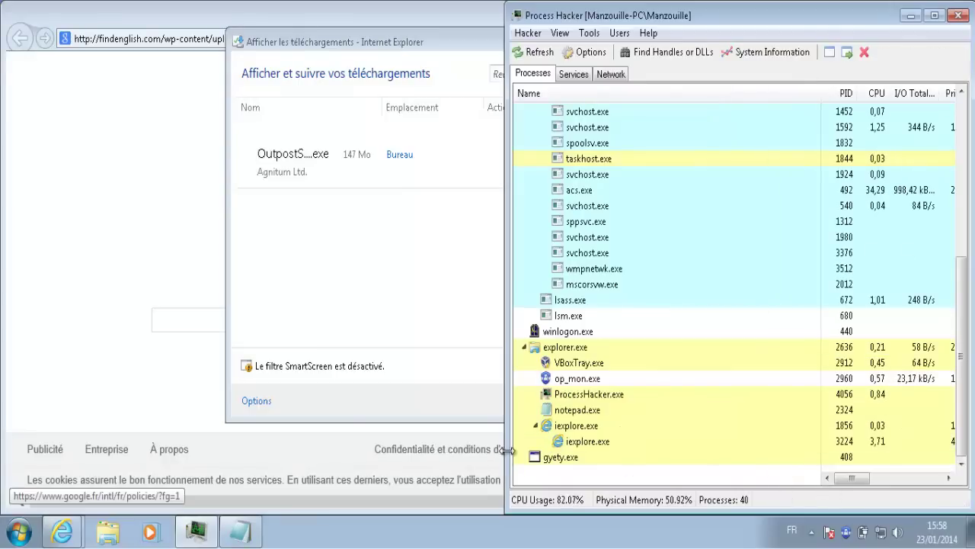
pyautogui.moveTo(507, 451); pyautogui.dragTo(692, 451)
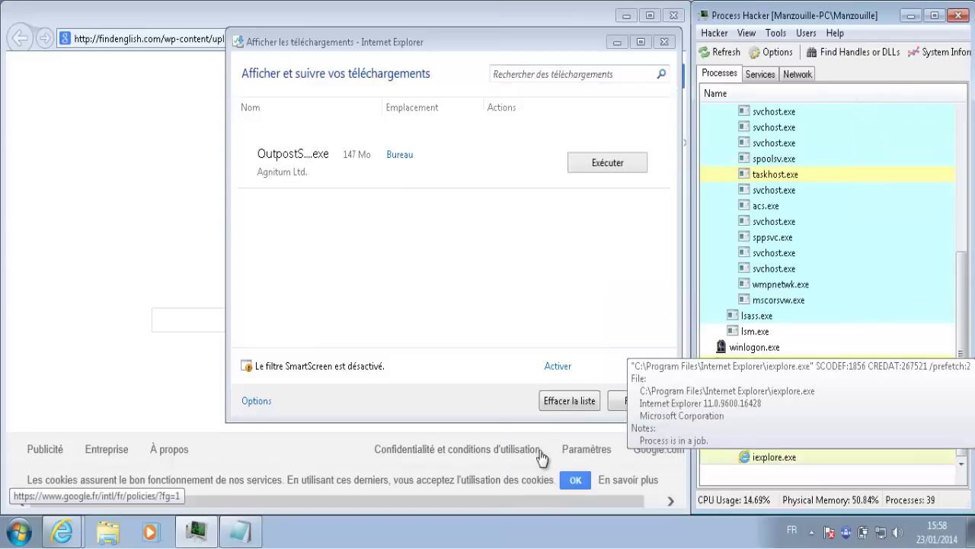
# Mark the third address with an "x" in the Notepad URL list and load the fourth, fuckerfish.com/out/adobe_flash.exe, in Internet Explorer.
pyautogui.click(238, 532)
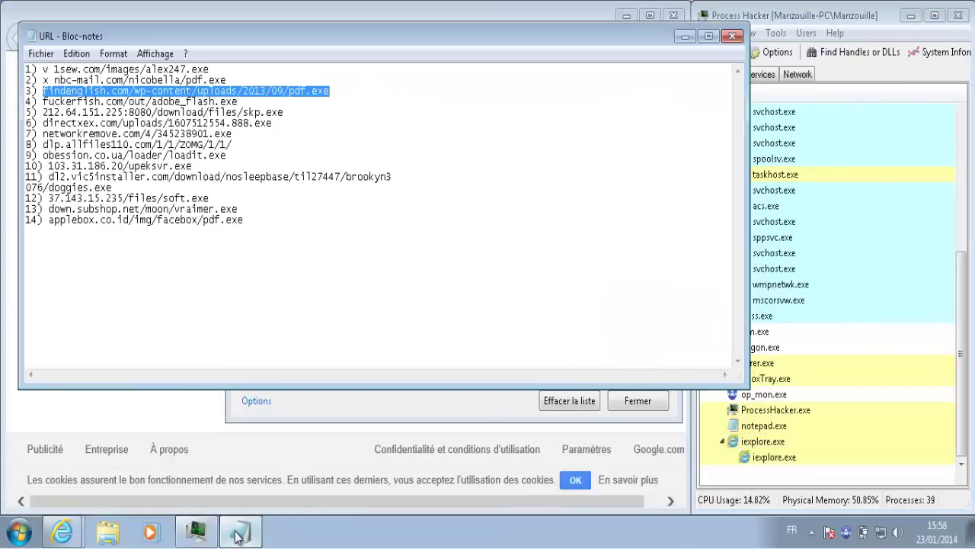
pyautogui.click(43, 90)
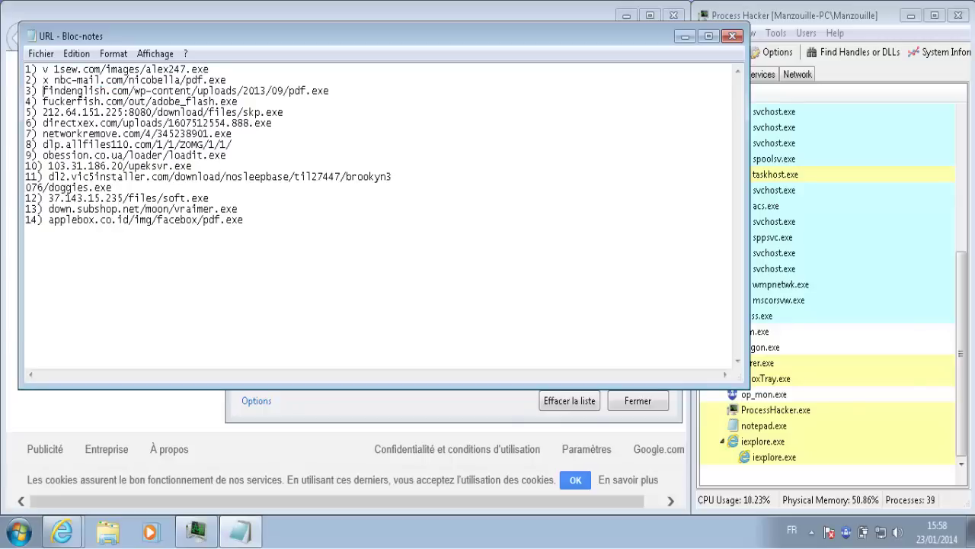
pyautogui.write('x')
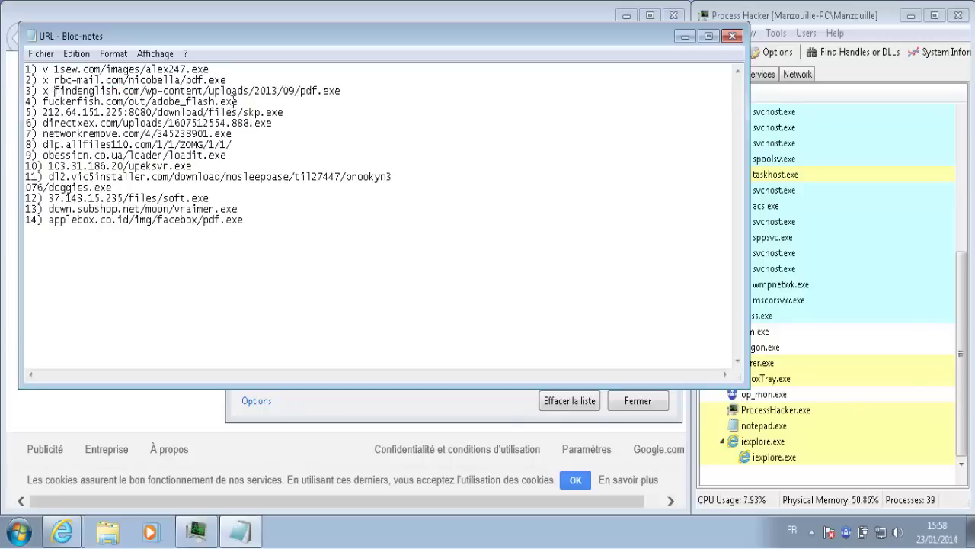
pyautogui.moveTo(241, 100); pyautogui.dragTo(43, 102)
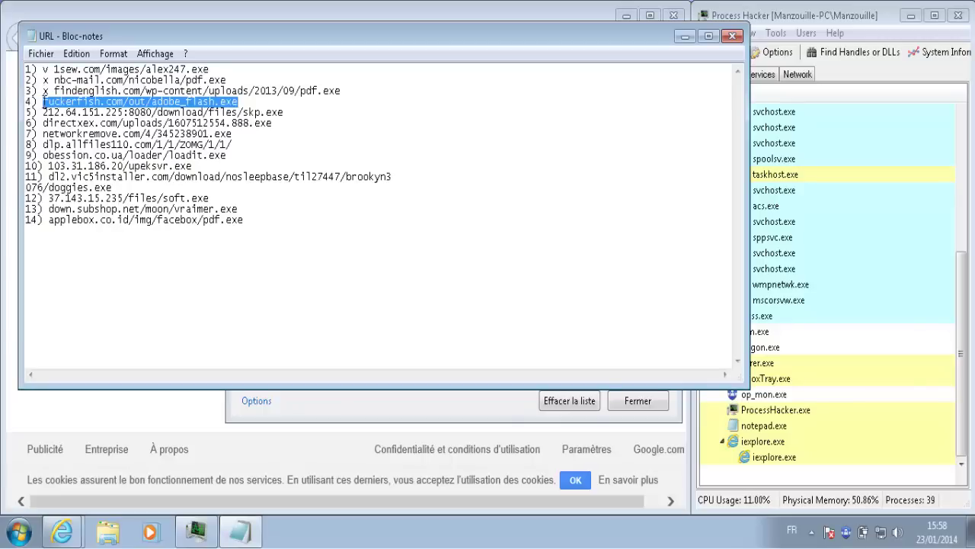
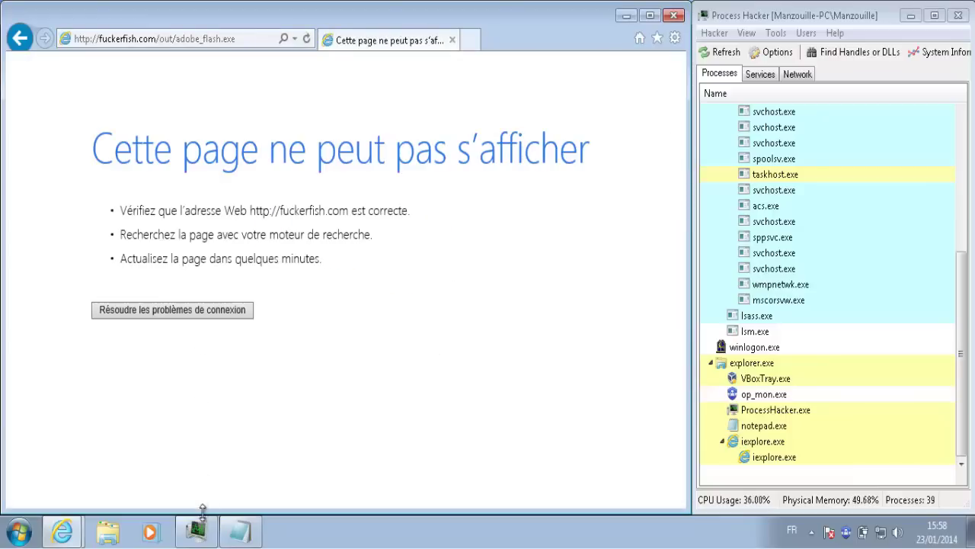
# Mark the fourth address with an "o" in the Notepad list and load the fifth, 212.64.151.225:8080/download/files/skp.exe, in Internet Explorer.
pyautogui.click(240, 531)
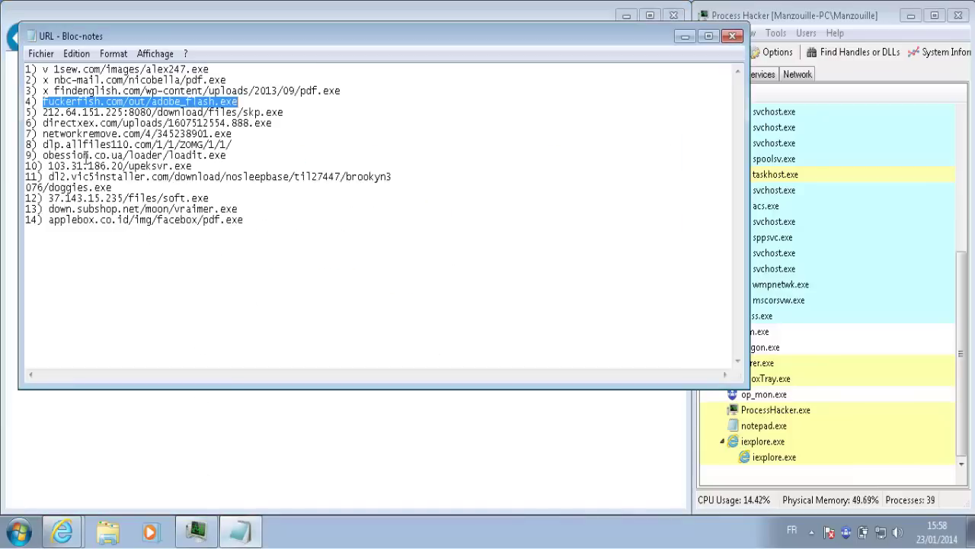
pyautogui.click(42, 101)
pyautogui.write('o')
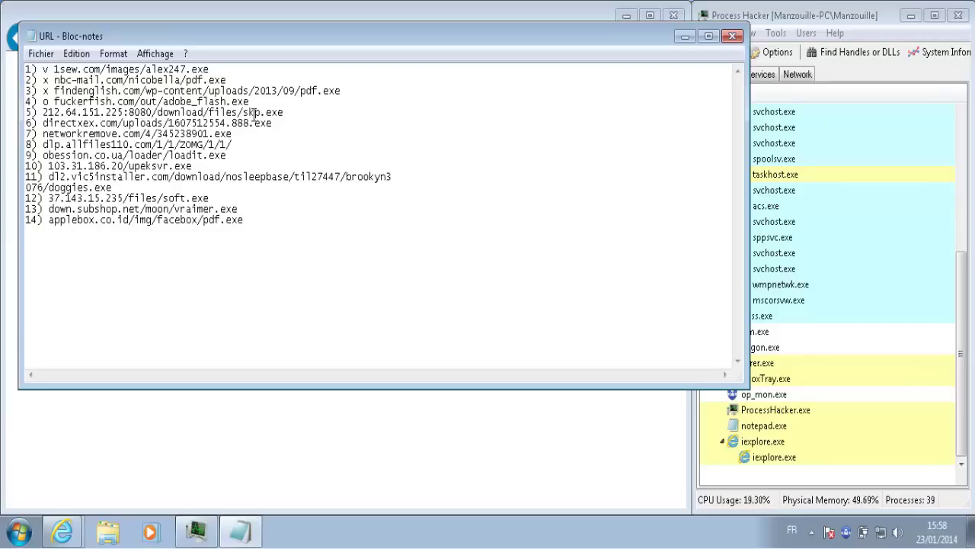
pyautogui.moveTo(285, 114); pyautogui.dragTo(48, 112)
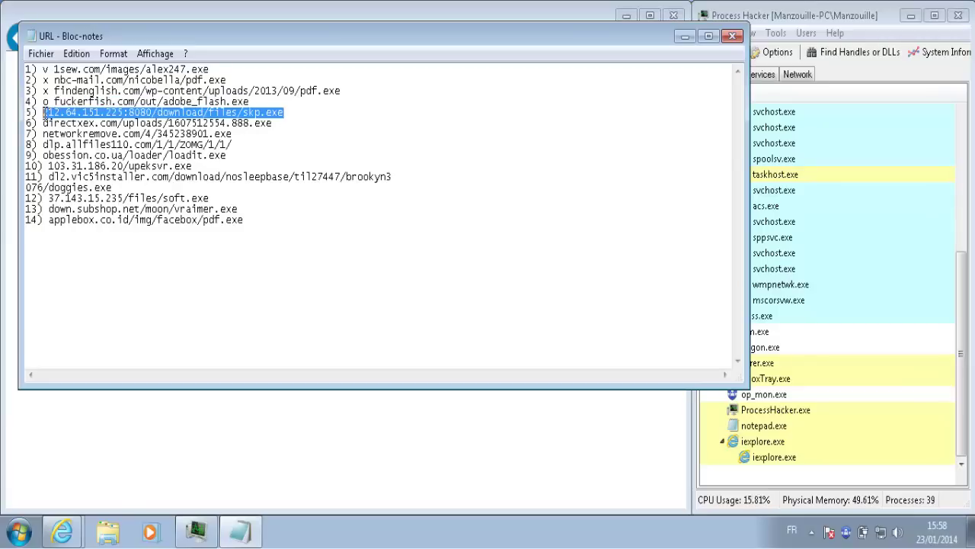
pyautogui.hotkey('alt', 'Tab')
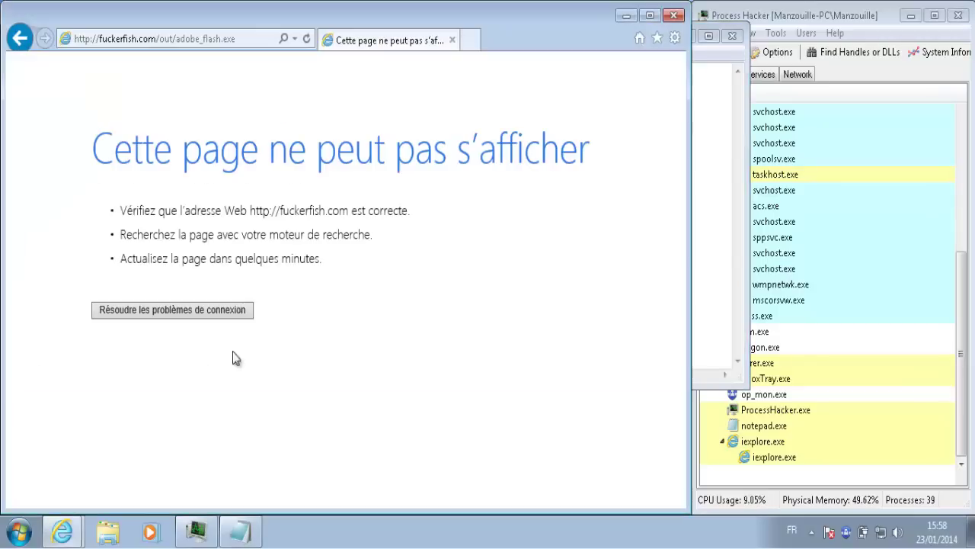
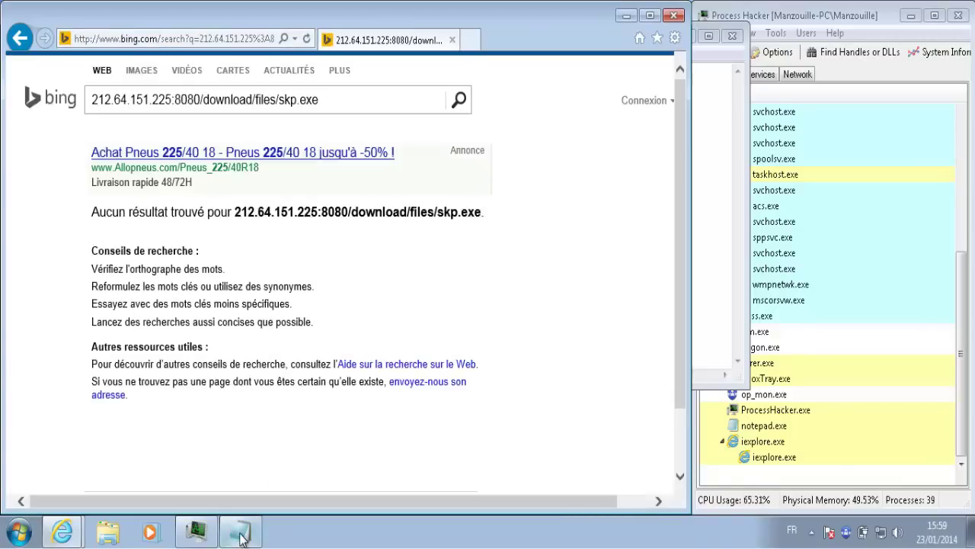
# Mark the fifth address, 212.64.151.225:8080/download/files/skp.exe, with an "o" in the Notepad URL list.
pyautogui.hotkey('alt', 'Tab')
pyautogui.click(42, 113)
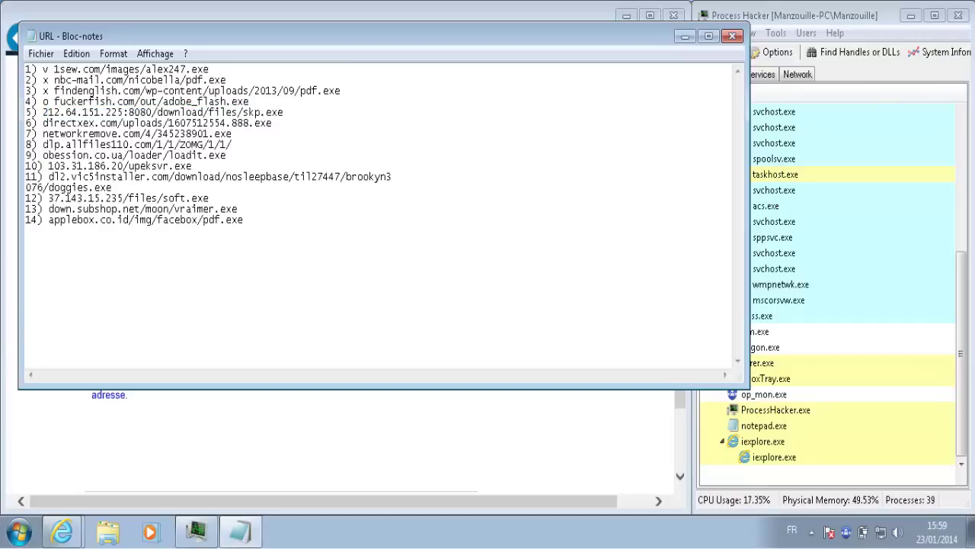
pyautogui.write('o')
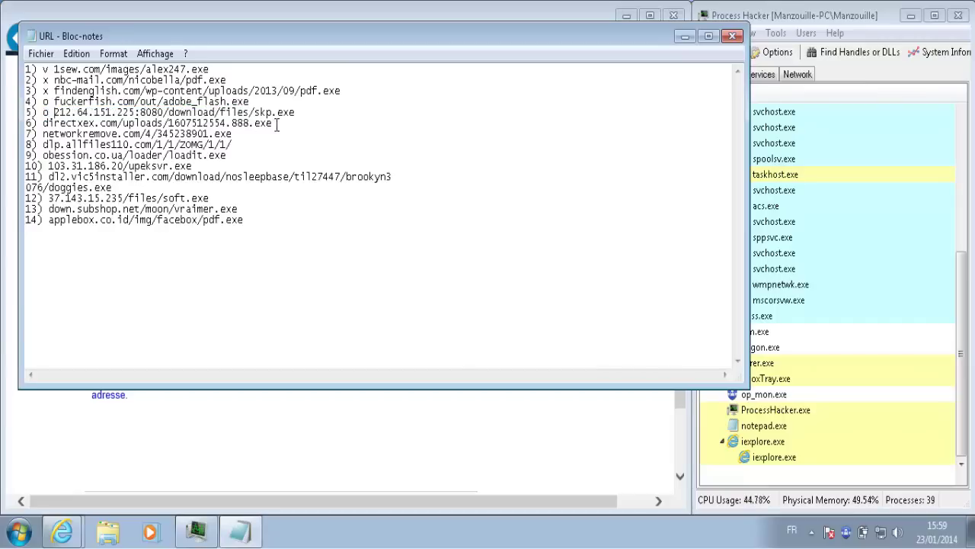
# Copy the sixth listed address, directxex.com/uploads/1607512554.888.exe, and load it in Internet Explorer.
pyautogui.moveTo(276, 124); pyautogui.dragTo(43, 127)
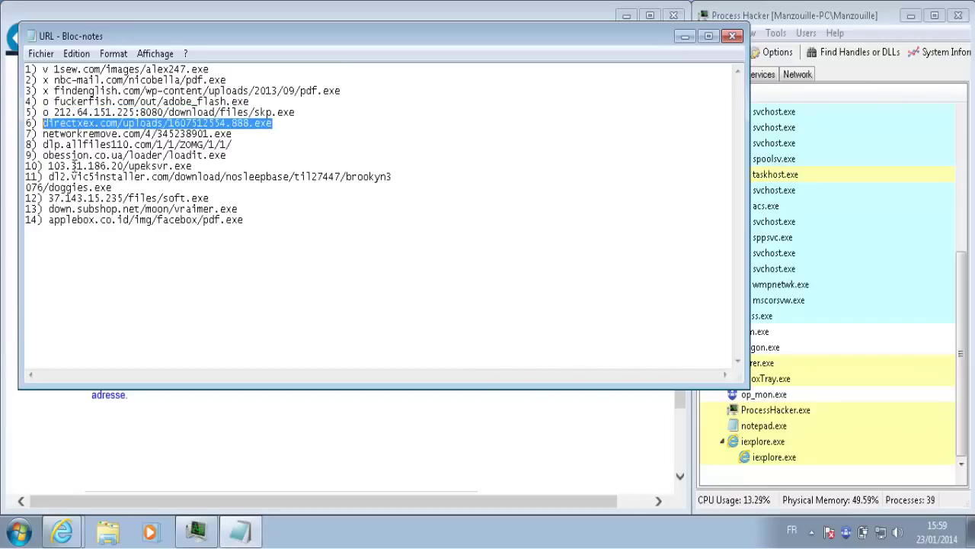
pyautogui.hotkey('ctrl', 'c')
pyautogui.click(236, 442)
pyautogui.click(188, 32)
pyautogui.hotkey('ctrl', 'v')
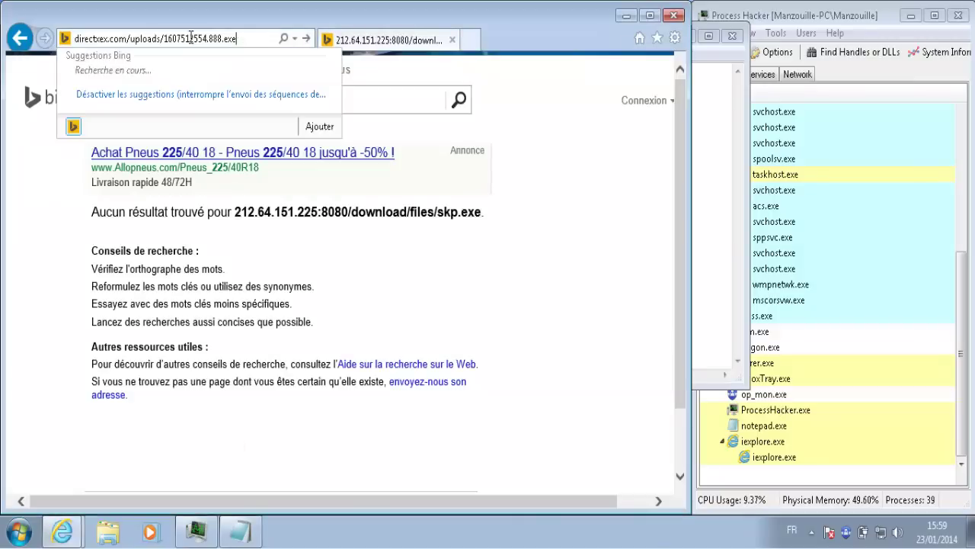
pyautogui.press('Return')
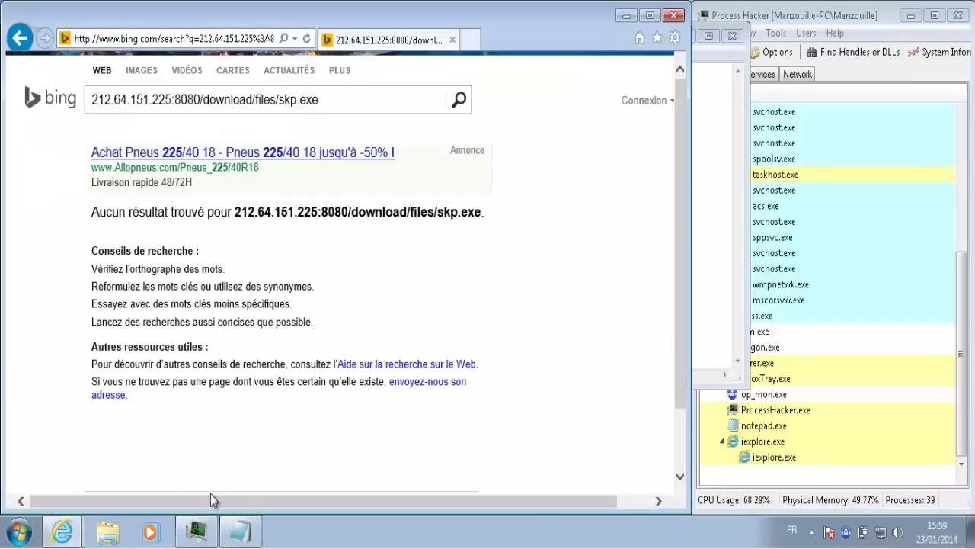
# From the browser's download list, submit 1607512554.888.exe to Agnitum for analysis and delete the suspicious file to quarantine.
pyautogui.click(63, 531)
pyautogui.click(118, 497)
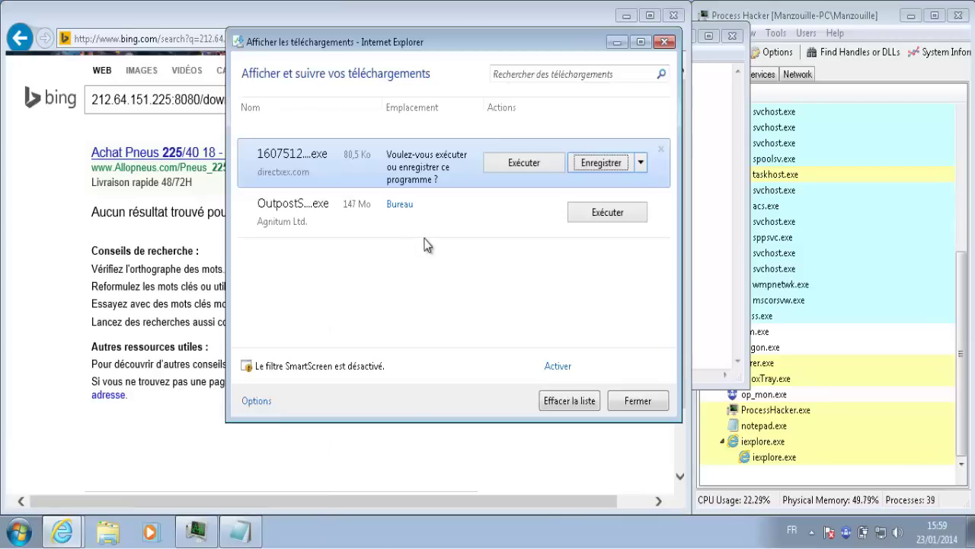
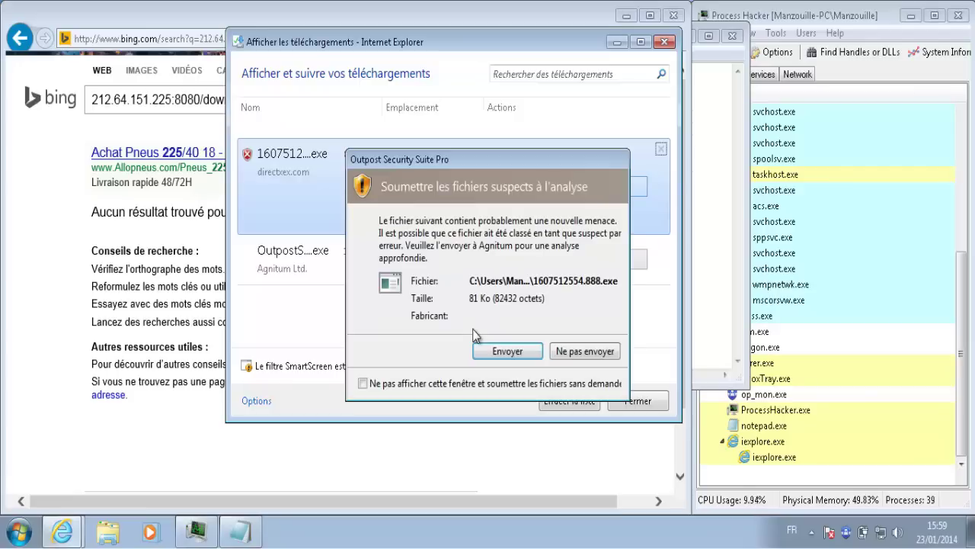
pyautogui.click(518, 350)
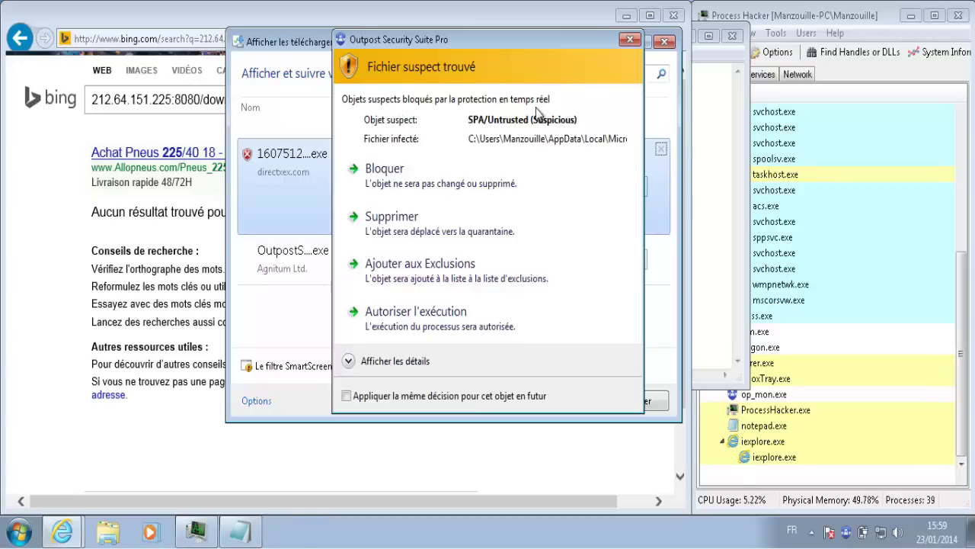
pyautogui.click(401, 234)
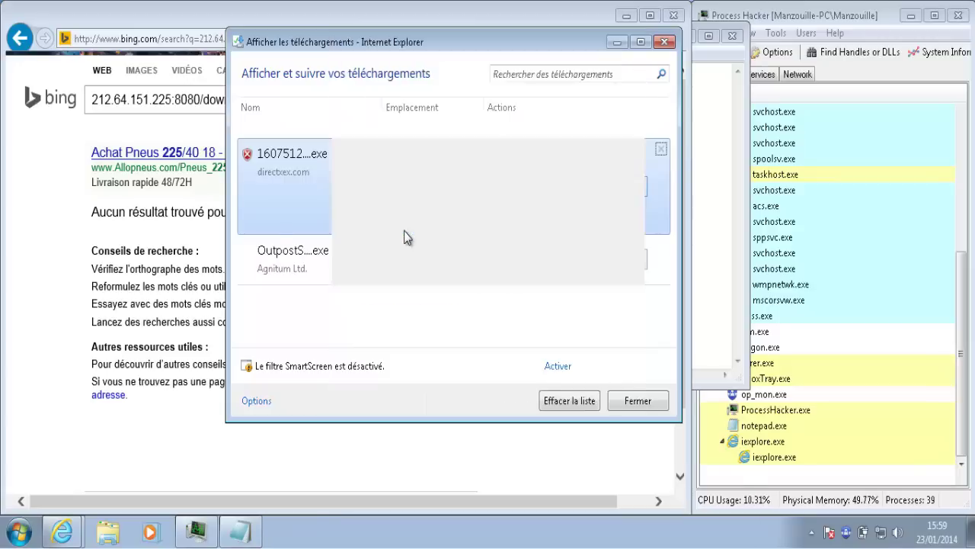
pyautogui.click(640, 266)
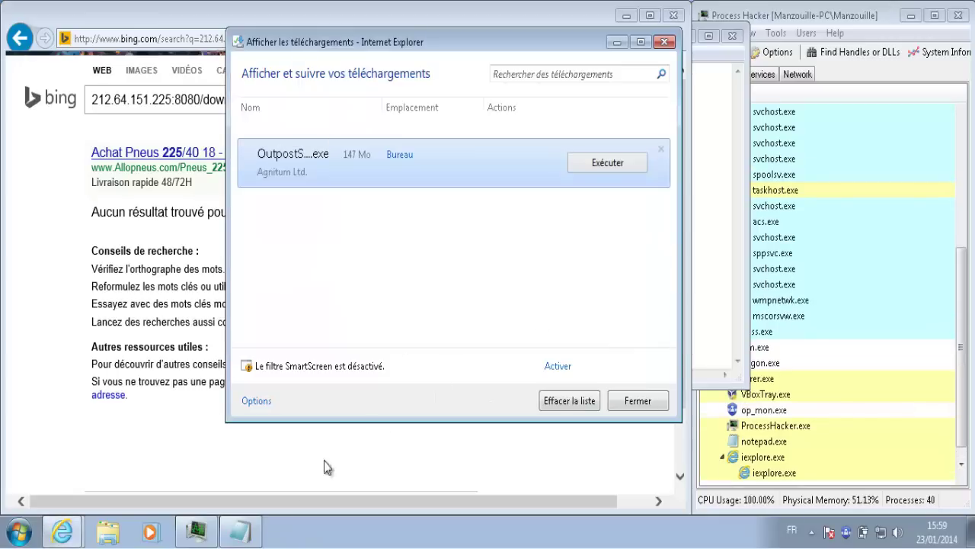
# Dismiss the anti-malware report and mark the sixth address, directxex.com/uploads/1607512554.888.exe, with a "v" in the Notepad URL list.
pyautogui.click(240, 531)
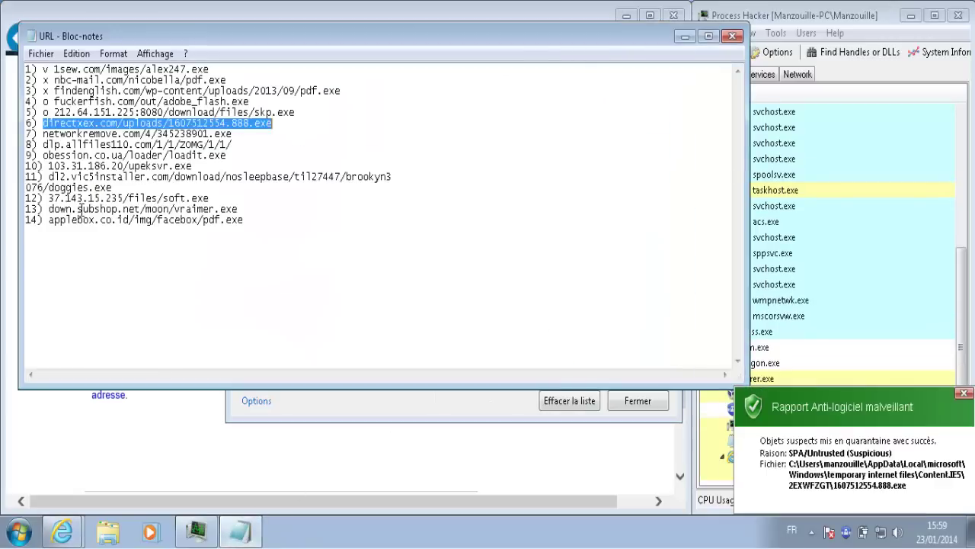
pyautogui.click(43, 122)
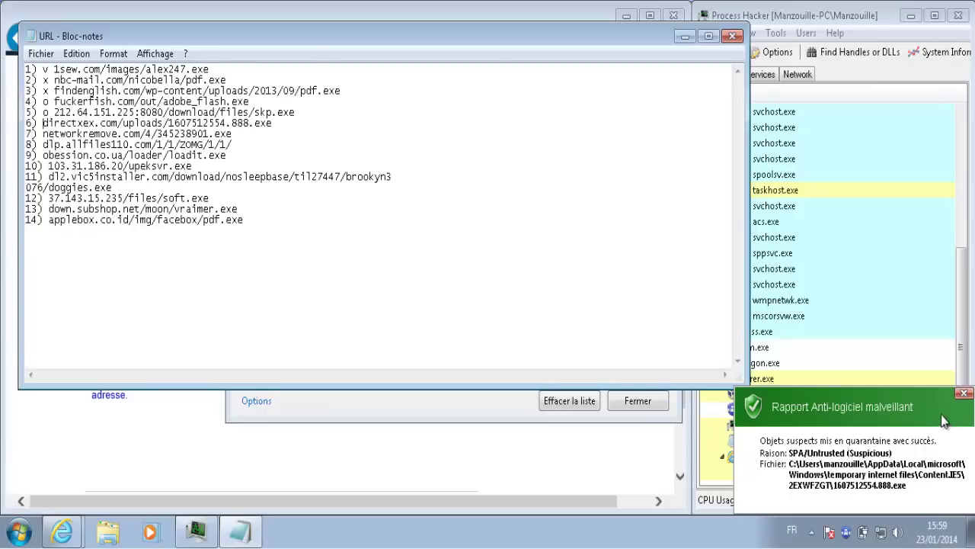
pyautogui.click(963, 394)
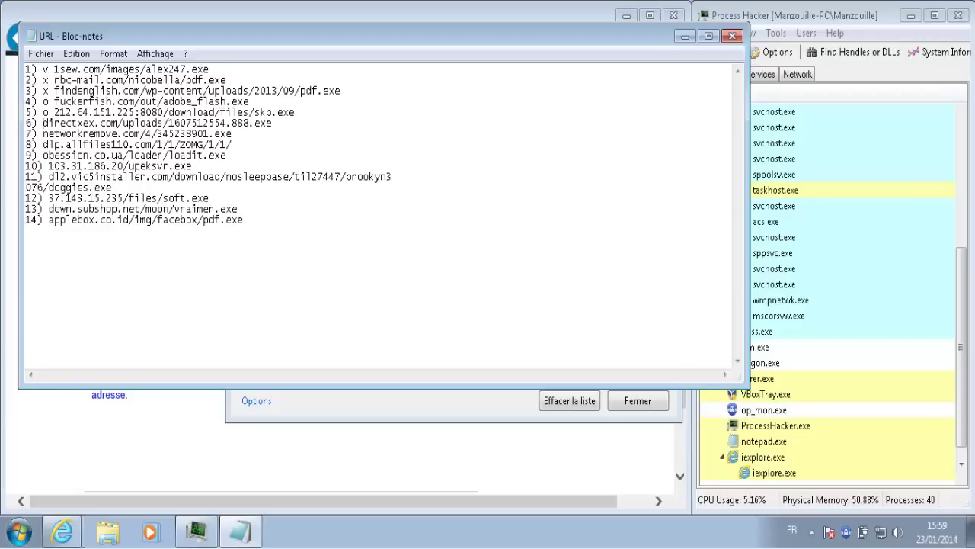
pyautogui.write('v')
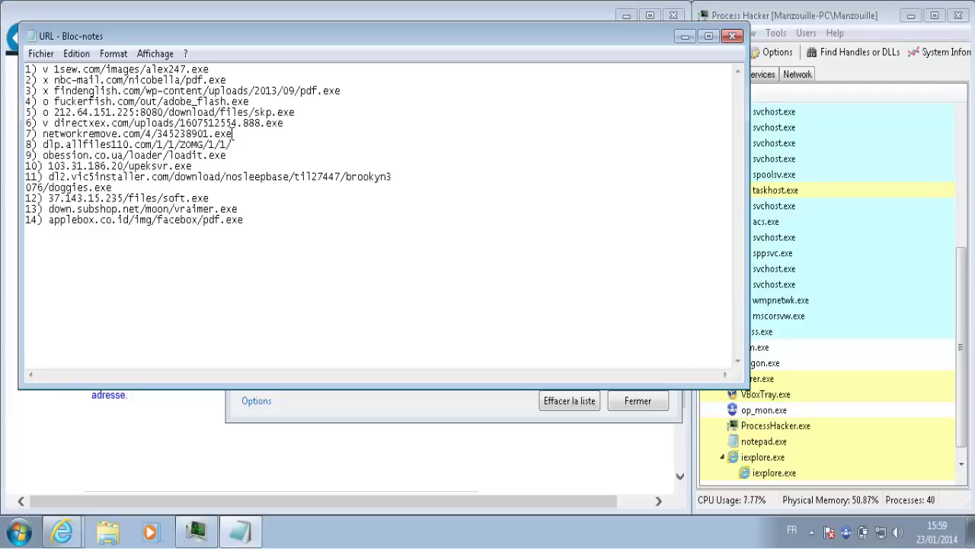
# Load the seventh listed address, networkremove.com/4/345238901.exe, in Internet Explorer and bring up the browser's download list.
pyautogui.moveTo(232, 134); pyautogui.dragTo(47, 134)
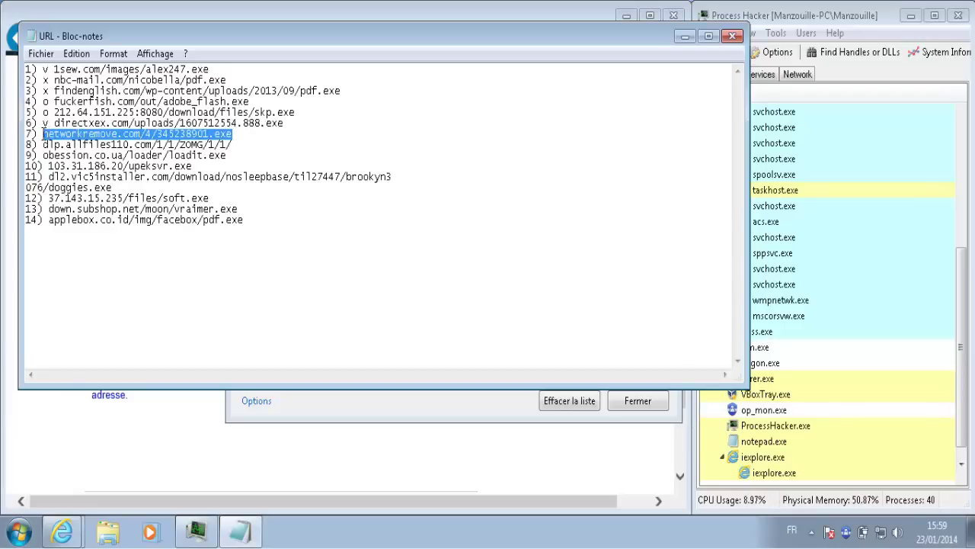
pyautogui.click(160, 403)
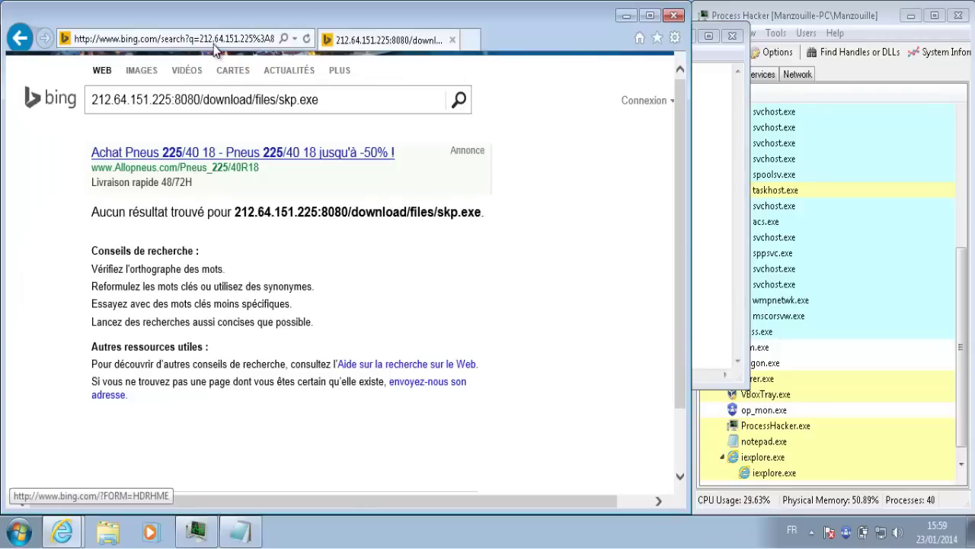
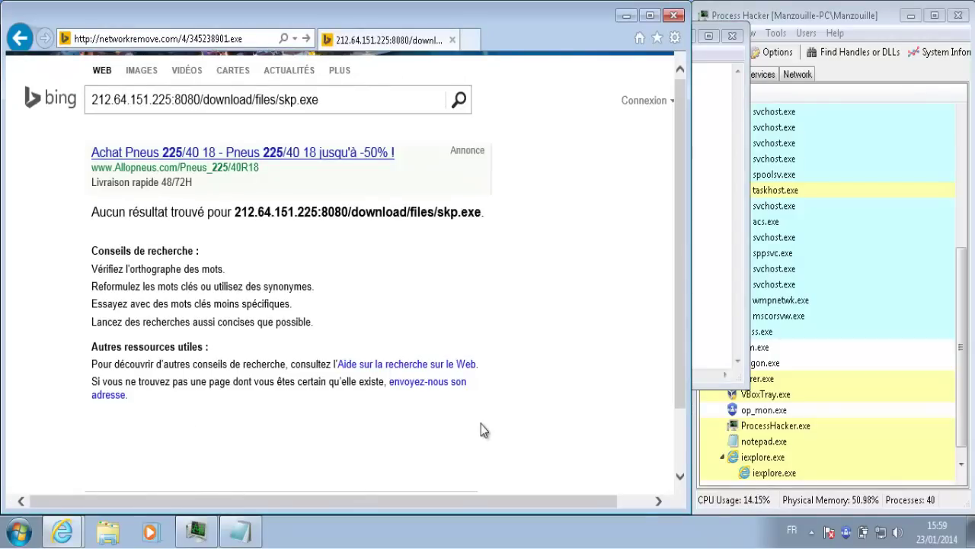
pyautogui.moveTo(62, 531)
pyautogui.click(106, 498)
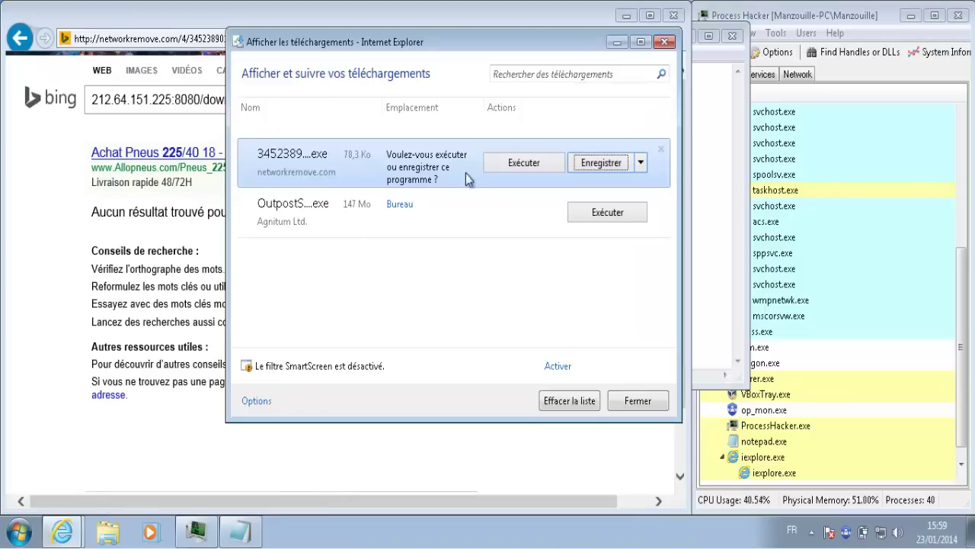
# Try to run 345238901.exe from the download list, submit it to Agnitum for analysis, and cancel its download.
pyautogui.click(538, 162)
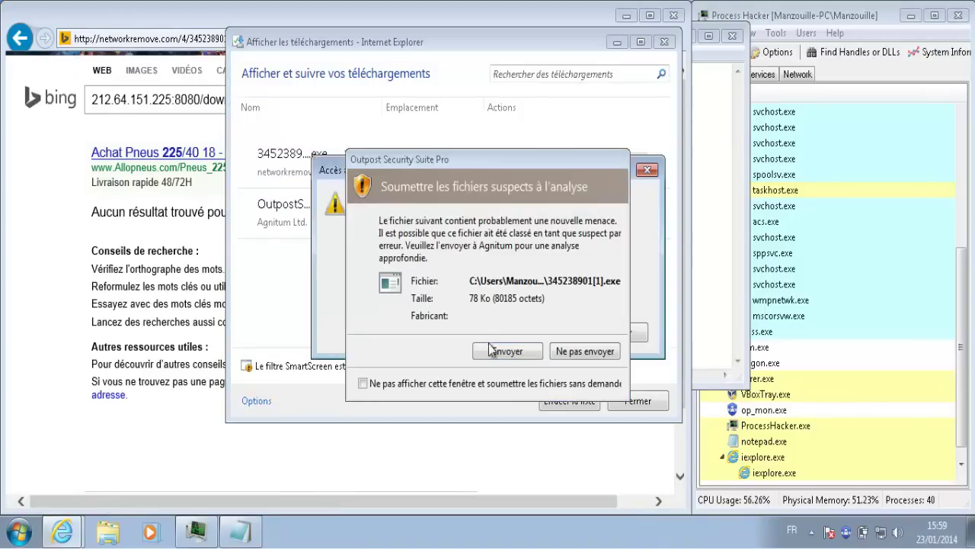
pyautogui.click(498, 352)
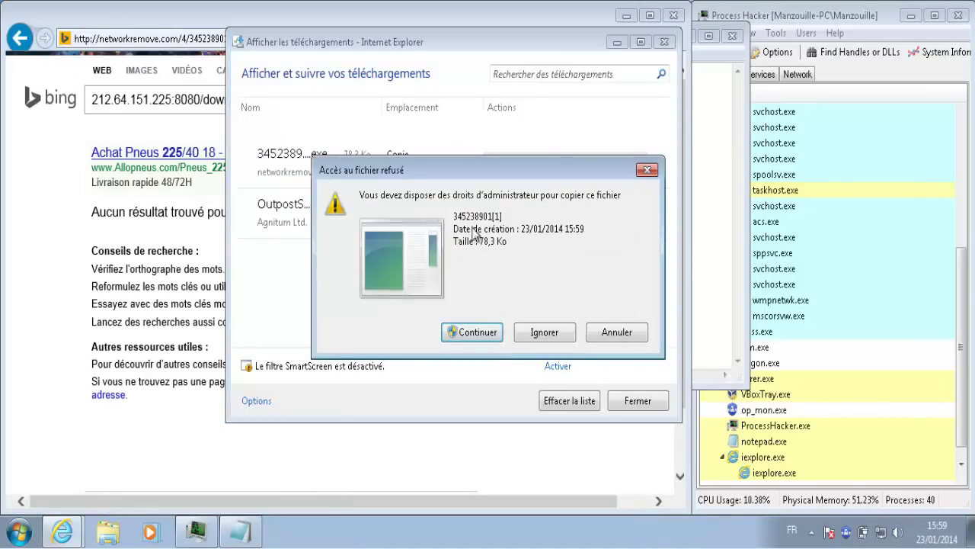
pyautogui.click(481, 334)
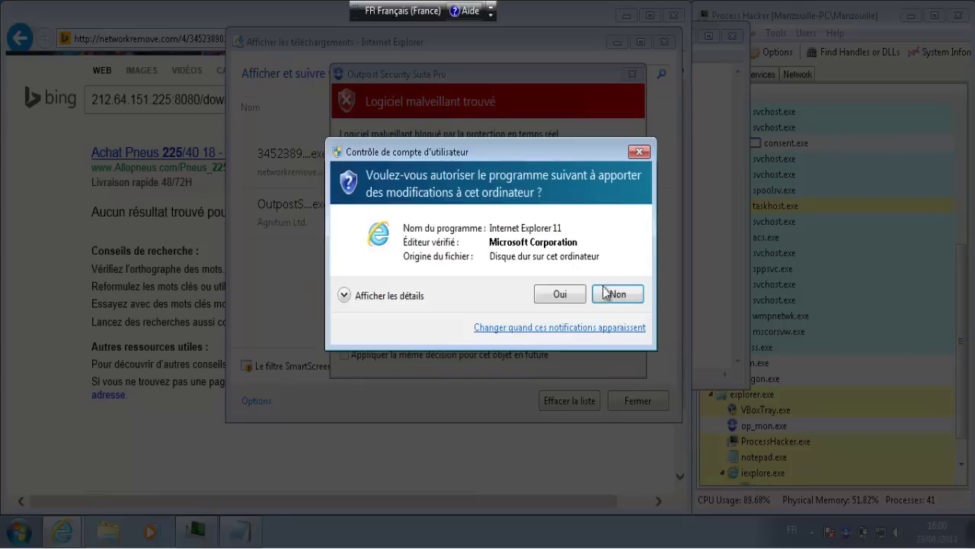
pyautogui.click(614, 415)
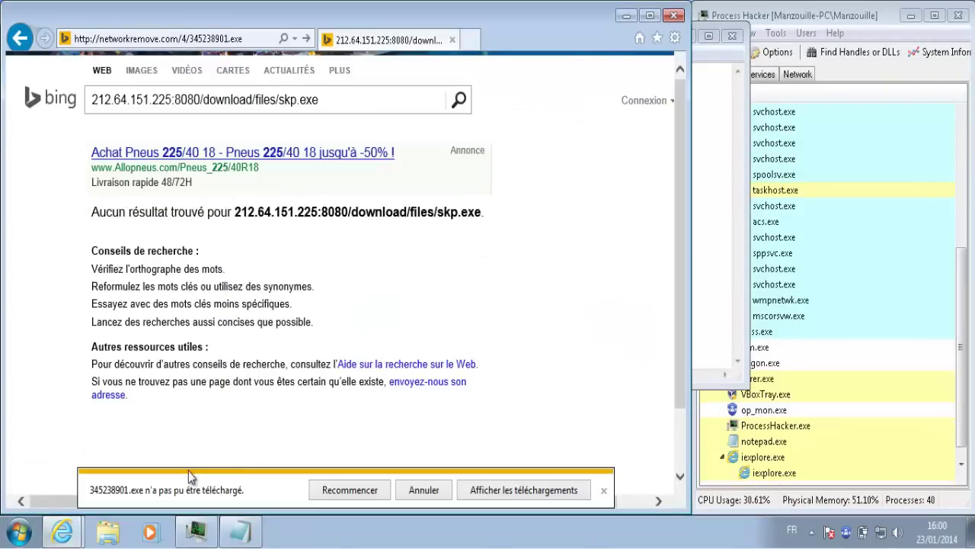
pyautogui.click(425, 489)
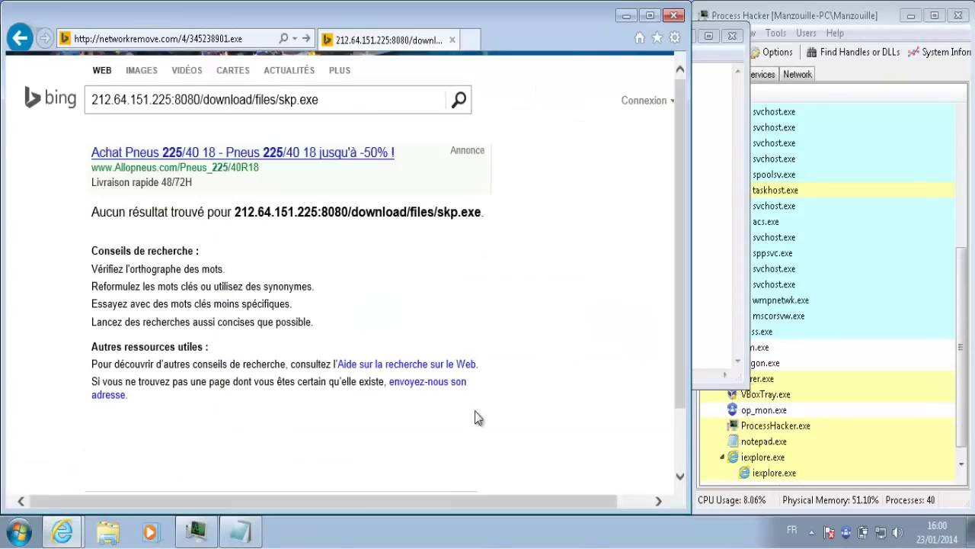
# Minimize the Internet Explorer, Notepad and downloads windows to show the desktop beside Process Hacker.
pyautogui.click(626, 16)
pyautogui.click(686, 37)
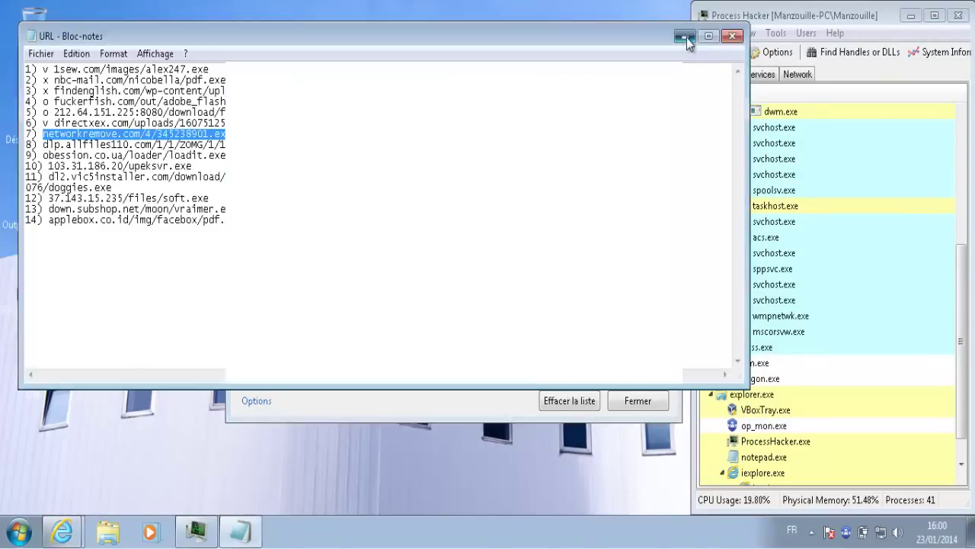
pyautogui.click(617, 42)
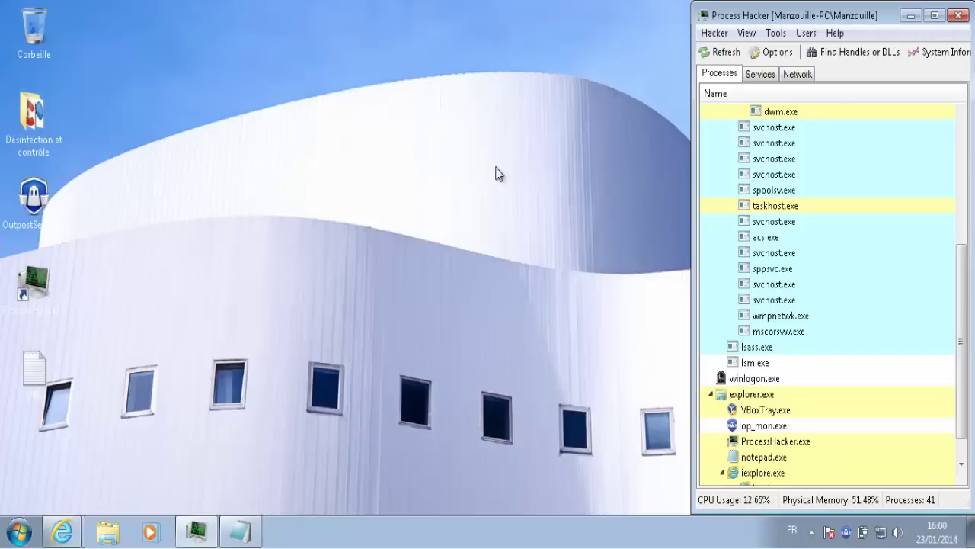
# Switch back to Internet Explorer and load the seventh listed address, networkremove.com/4/345238901.exe, again.
pyautogui.click(62, 531)
pyautogui.click(115, 466)
pyautogui.click(190, 43)
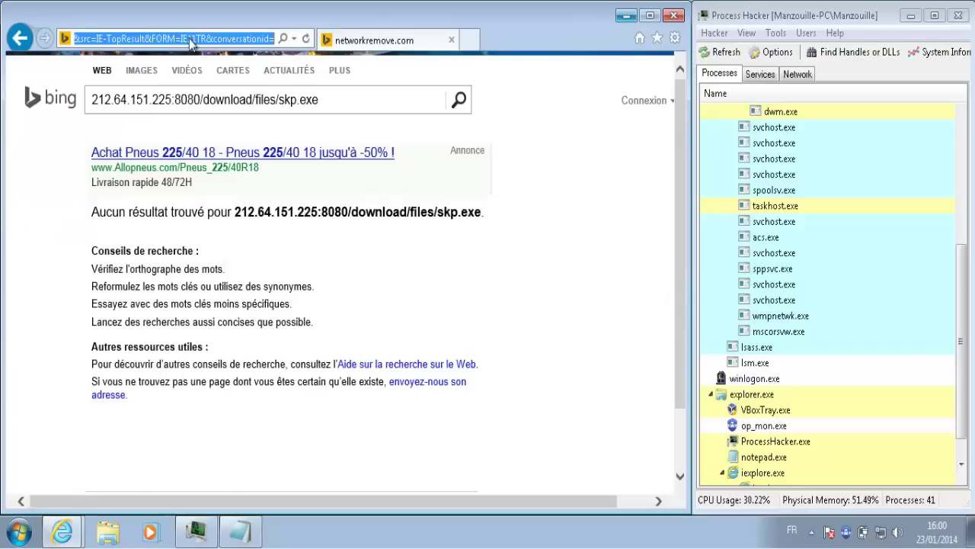
pyautogui.write('networkremove.com/4/345238901.exe')
pyautogui.press('Return')
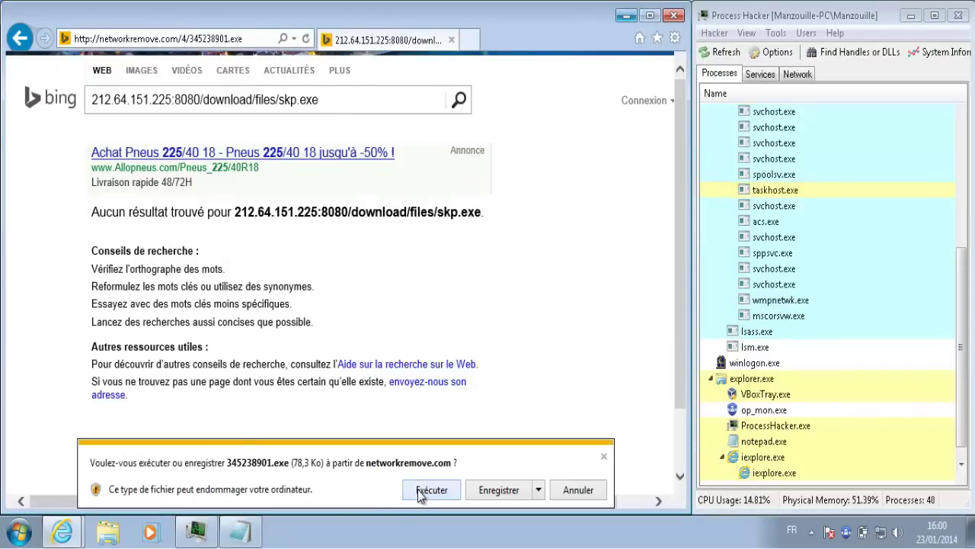
# Try to run 345238901.exe, submit it to Agnitum for analysis, and cancel the file copy.
pyautogui.click(419, 492)
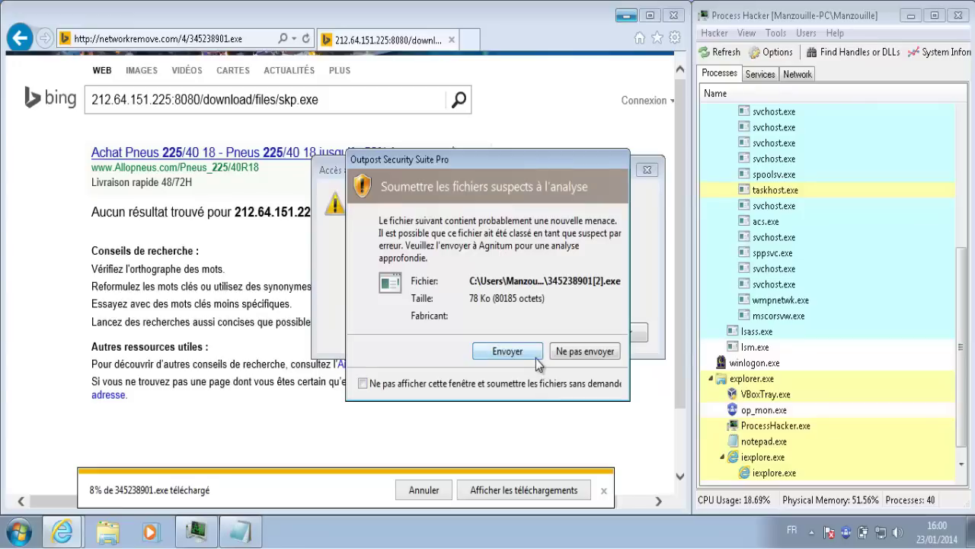
pyautogui.click(521, 361)
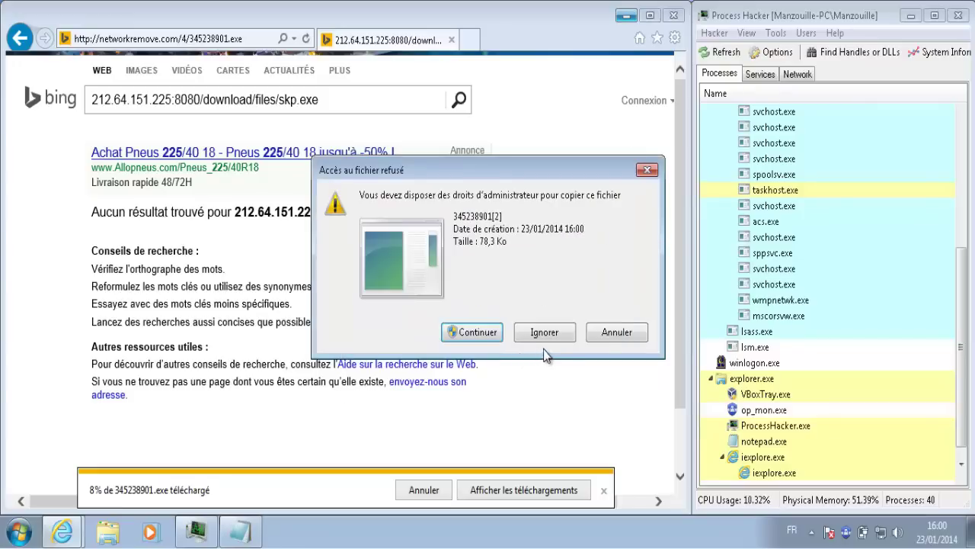
pyautogui.click(606, 333)
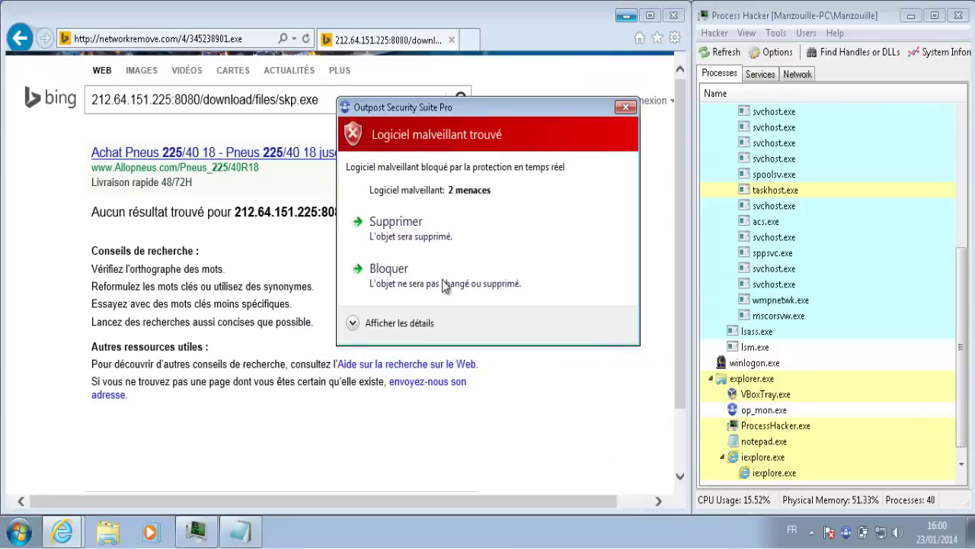
# Show the details of the detected malware, delete the threats, and dismiss the anti-malware report.
pyautogui.click(365, 326)
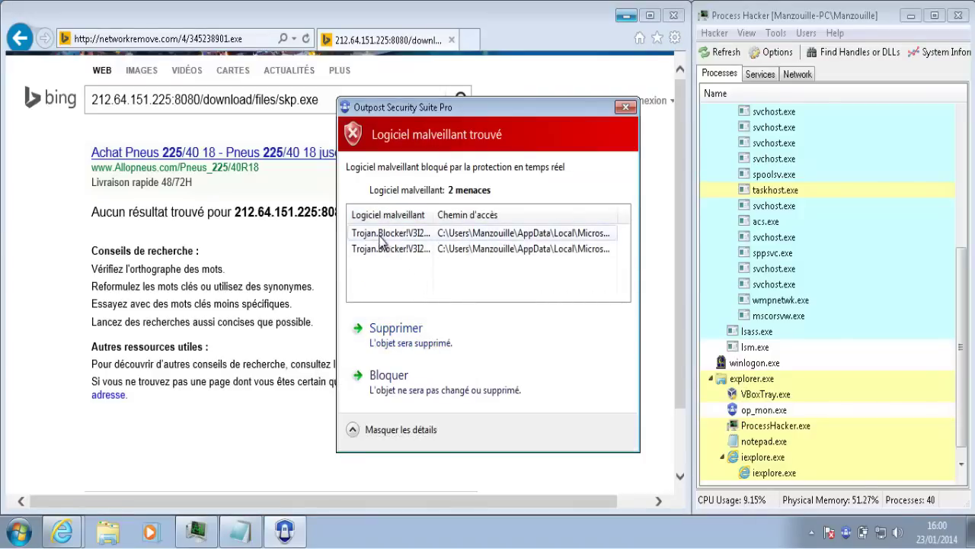
pyautogui.click(397, 328)
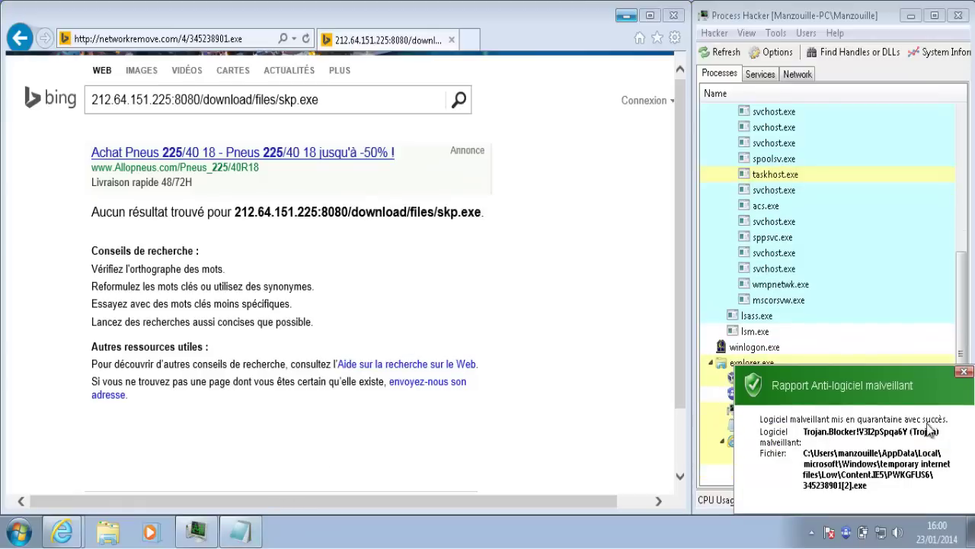
pyautogui.click(964, 373)
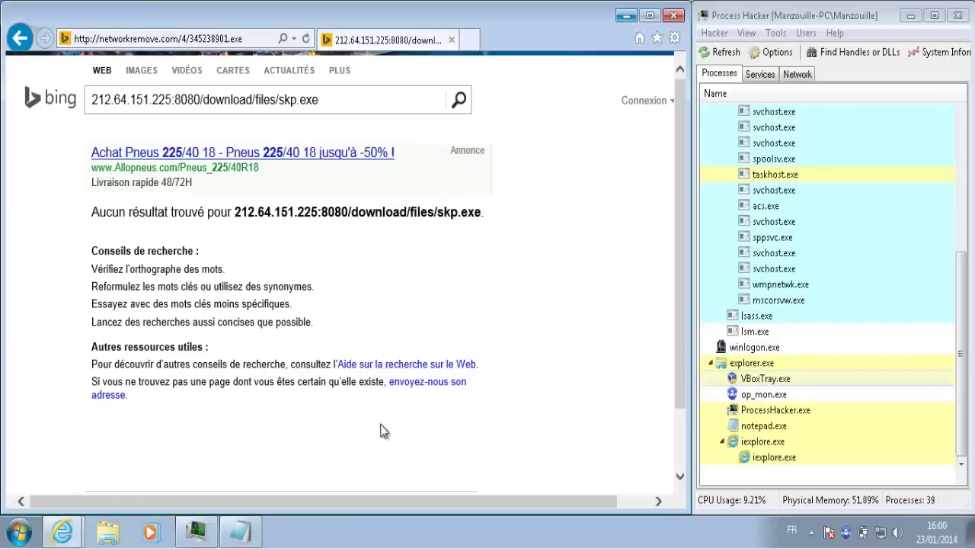
# Mark the seventh address, networkremove.com/4/345238901.exe, with a "v" in the Notepad URL list.
pyautogui.click(240, 531)
pyautogui.click(43, 134)
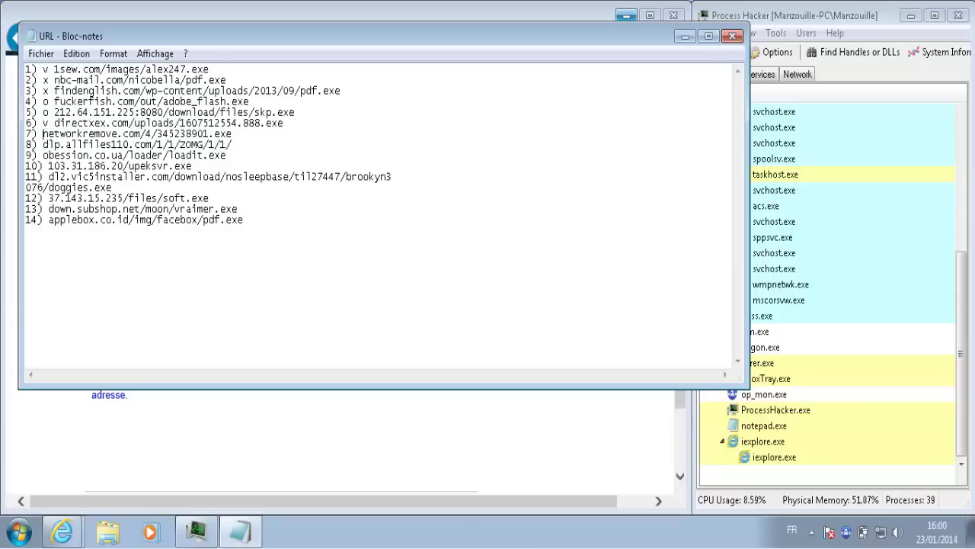
pyautogui.write('v')
# Copy the eighth listed address, dlp.allfiles110.com/1/1/ZOMG/1/1/, from Notepad and load it in Internet Explorer.
pyautogui.moveTo(233, 145); pyautogui.dragTo(44, 145)
pyautogui.hotkey('ctrl', 'c')
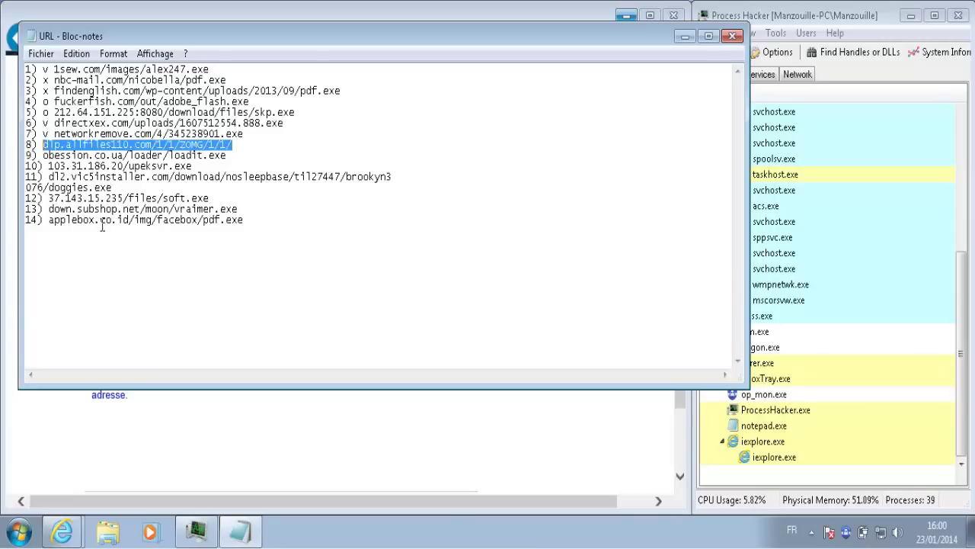
pyautogui.click(272, 425)
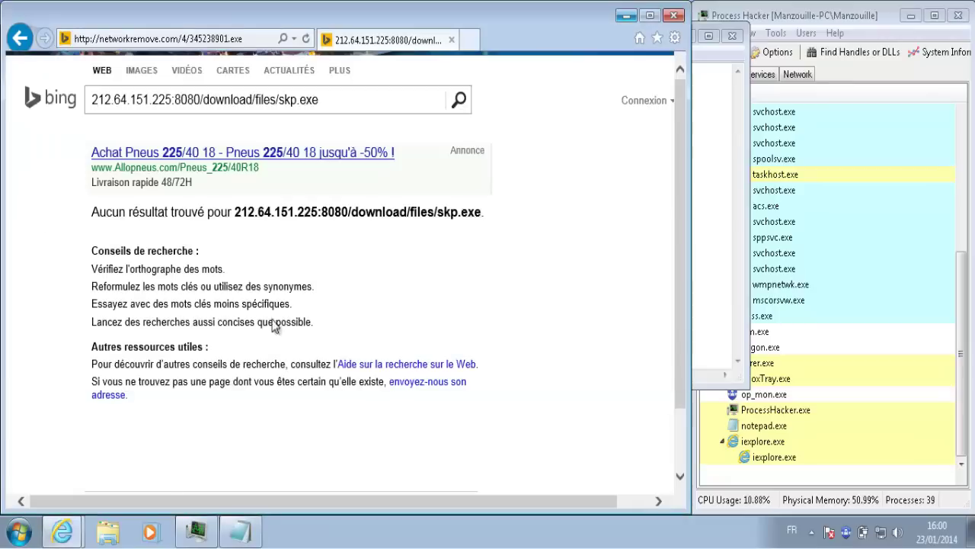
pyautogui.click(227, 39)
pyautogui.hotkey('ctrl', 'v')
pyautogui.press('Return')
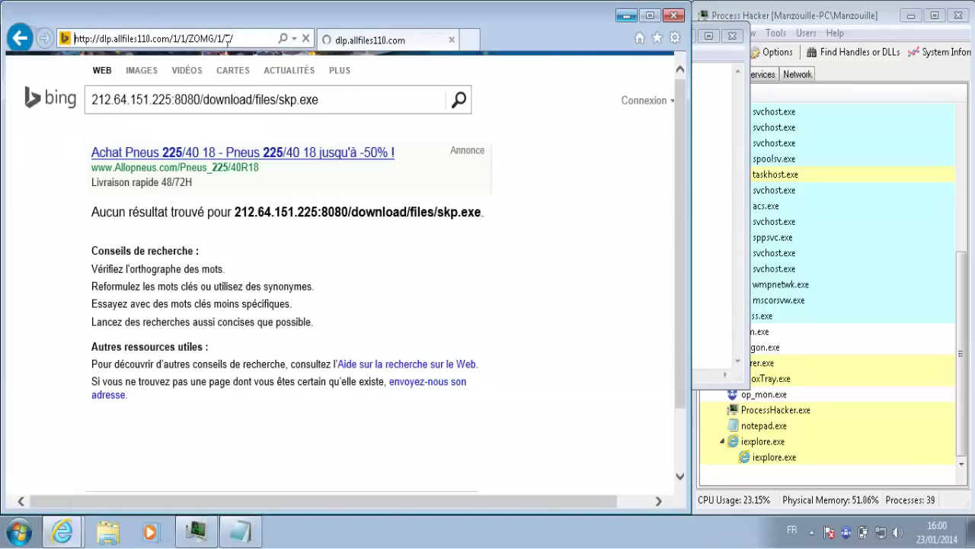
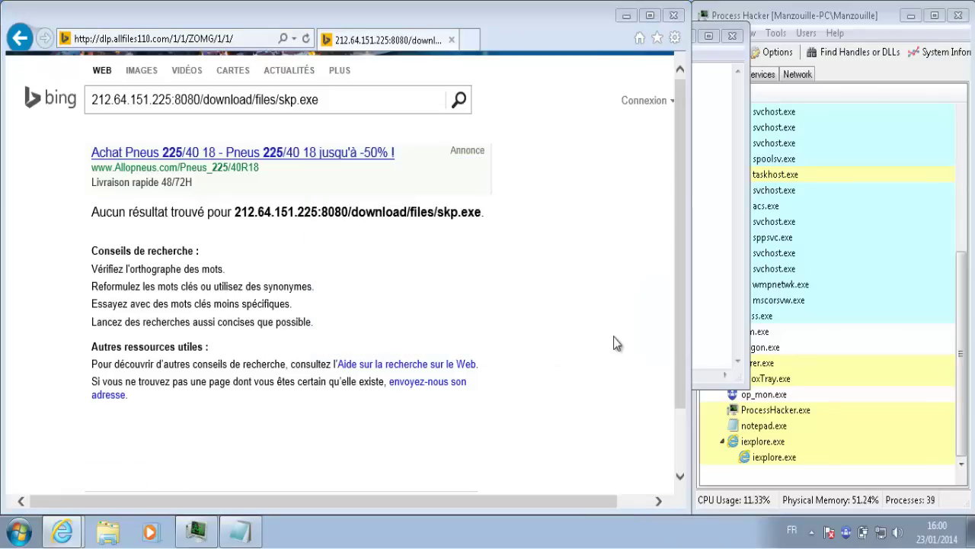
# Mark the eighth address with a "v" in the Notepad URL list and delete the detected PUA.DomaIQ malware.
pyautogui.click(240, 531)
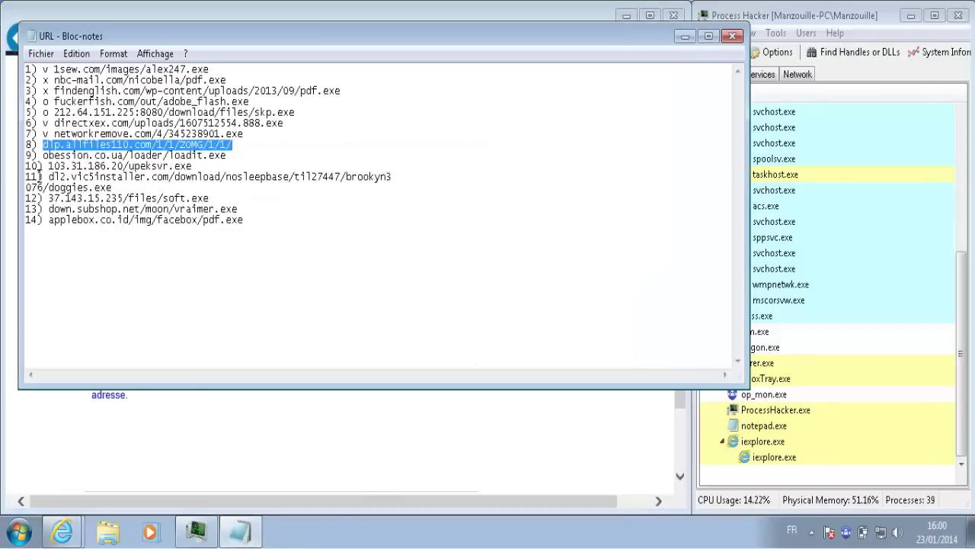
pyautogui.click(42, 145)
pyautogui.write('v')
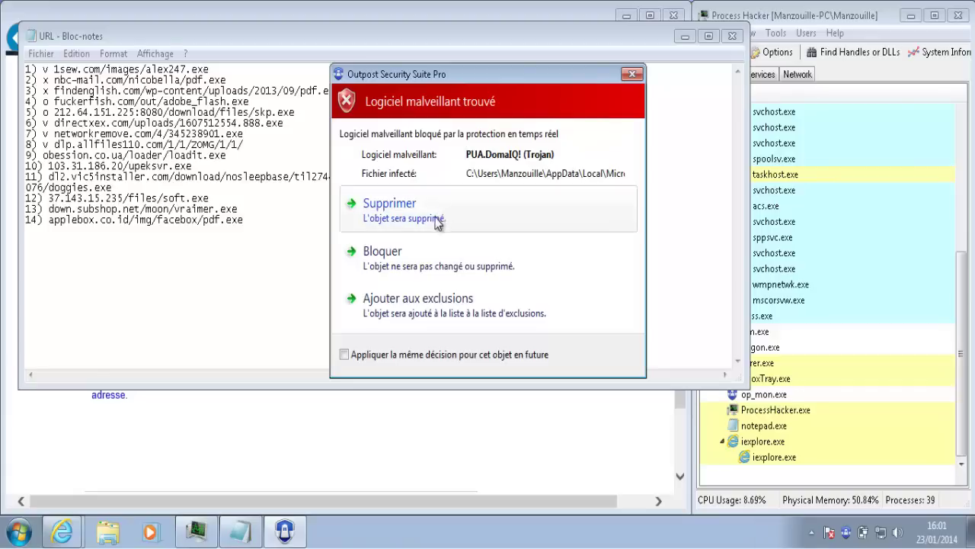
pyautogui.click(391, 216)
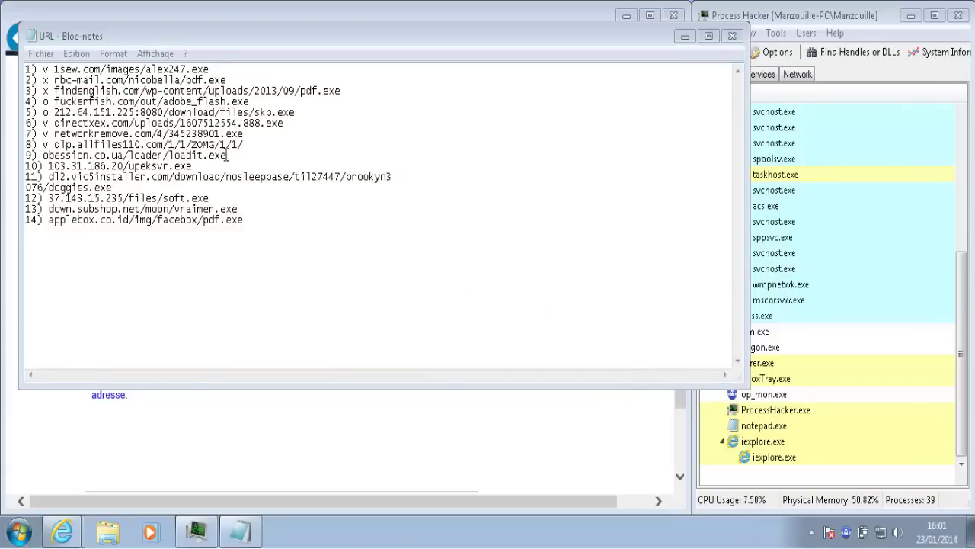
# Load the ninth listed address, obession.co.ua/loader/loadit.exe, in Internet Explorer and run loadit.exe despite its unverified publisher.
pyautogui.moveTo(227, 155); pyautogui.dragTo(43, 160)
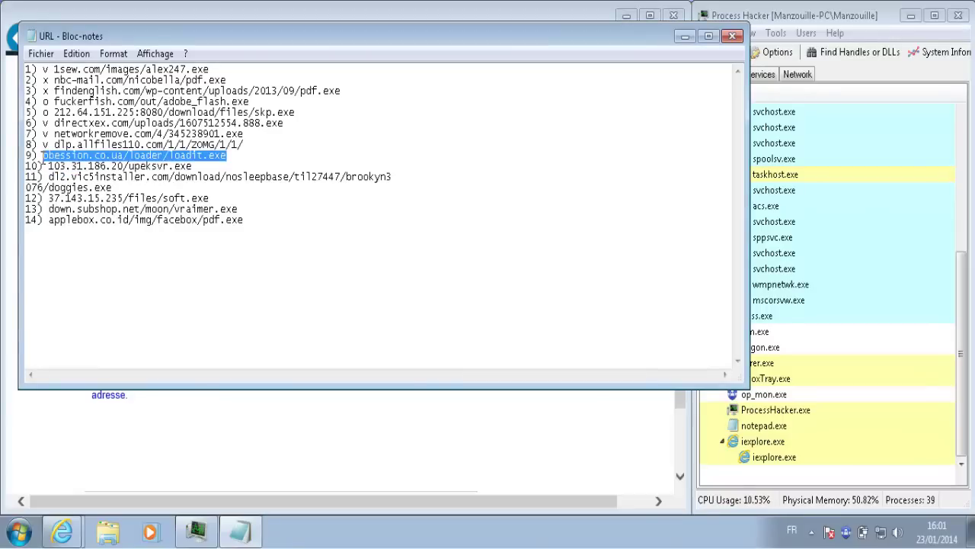
pyautogui.click(685, 36)
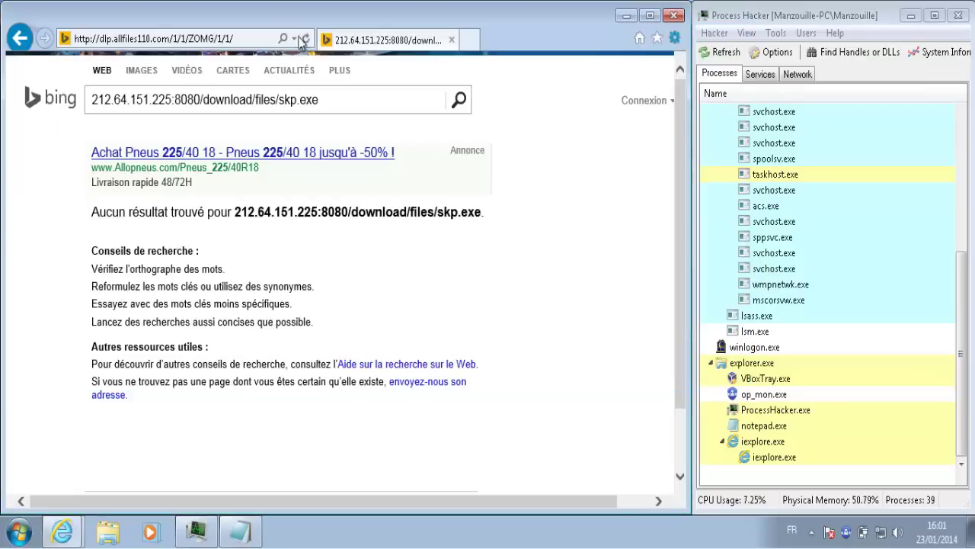
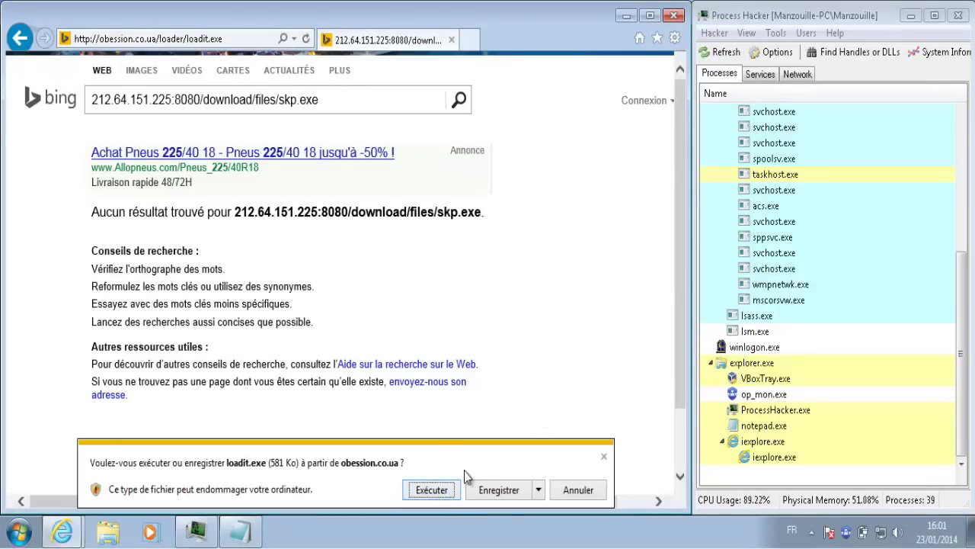
pyautogui.click(435, 492)
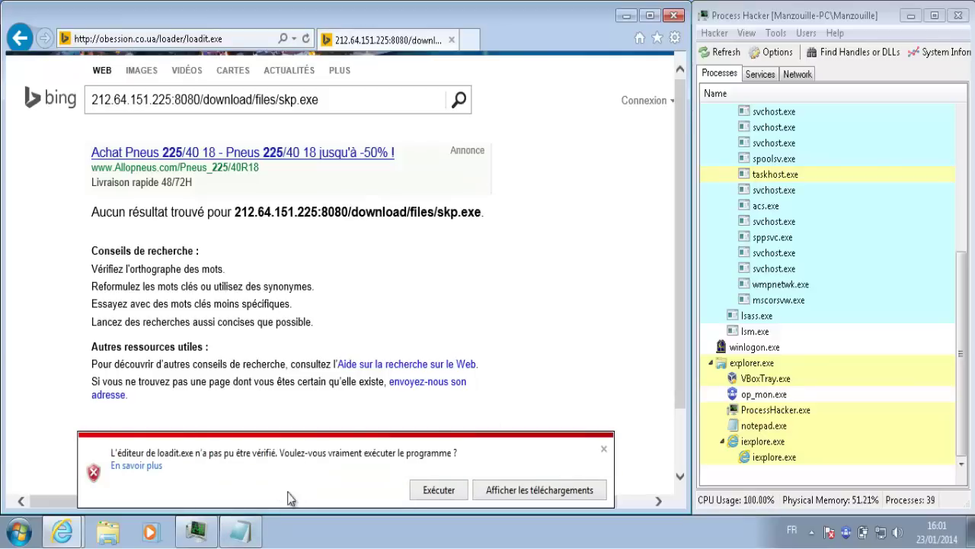
pyautogui.click(411, 490)
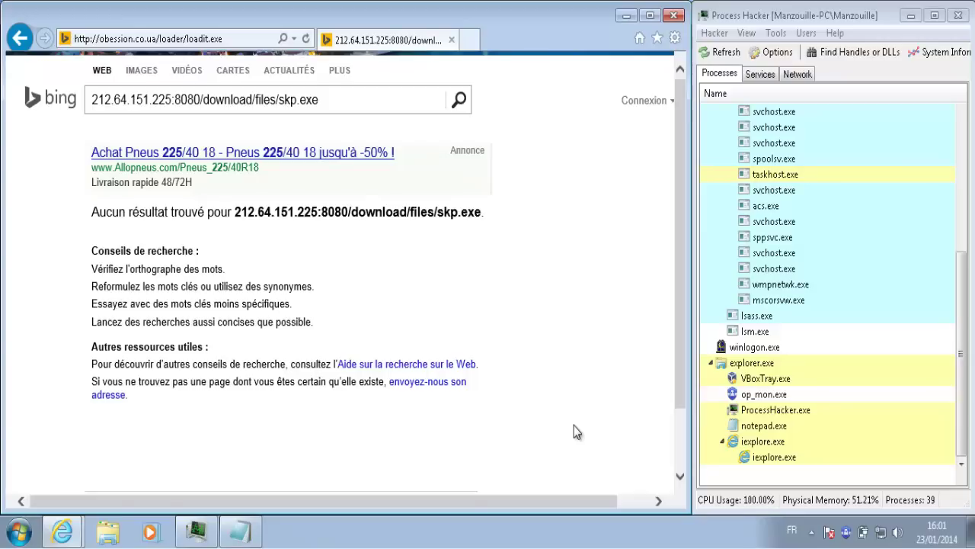
# Submit loadit.exe to Agnitum for analysis and delete the suspicious file to quarantine, dismissing the Windows access error.
pyautogui.click(245, 533)
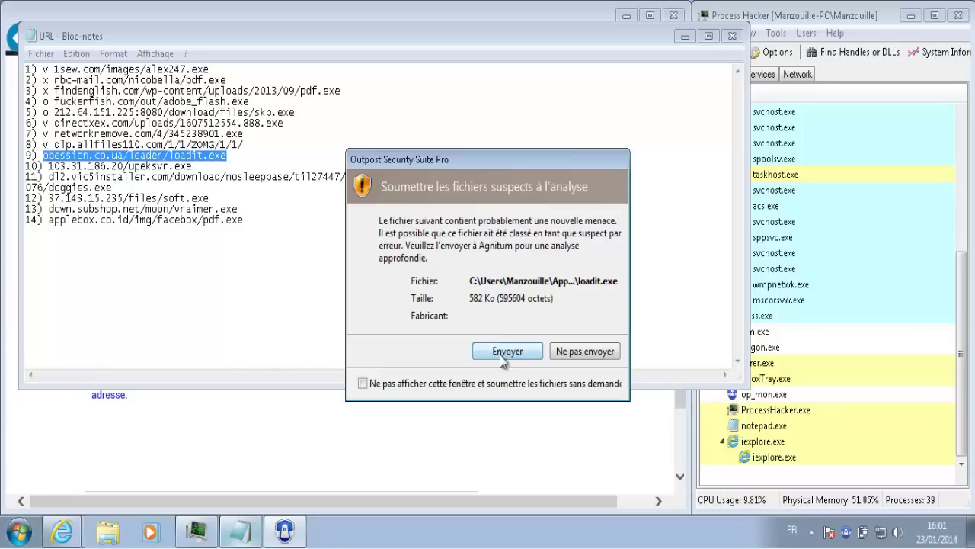
pyautogui.click(503, 352)
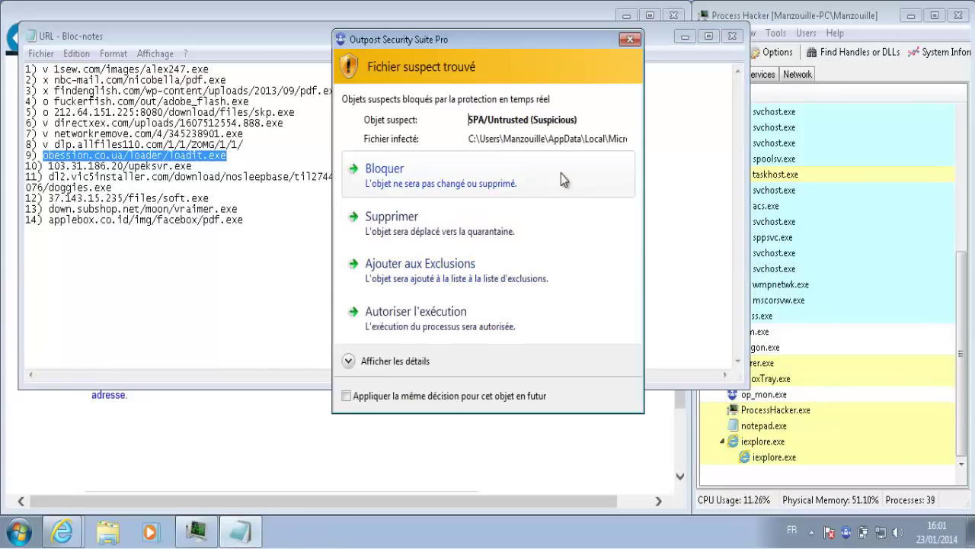
pyautogui.click(408, 234)
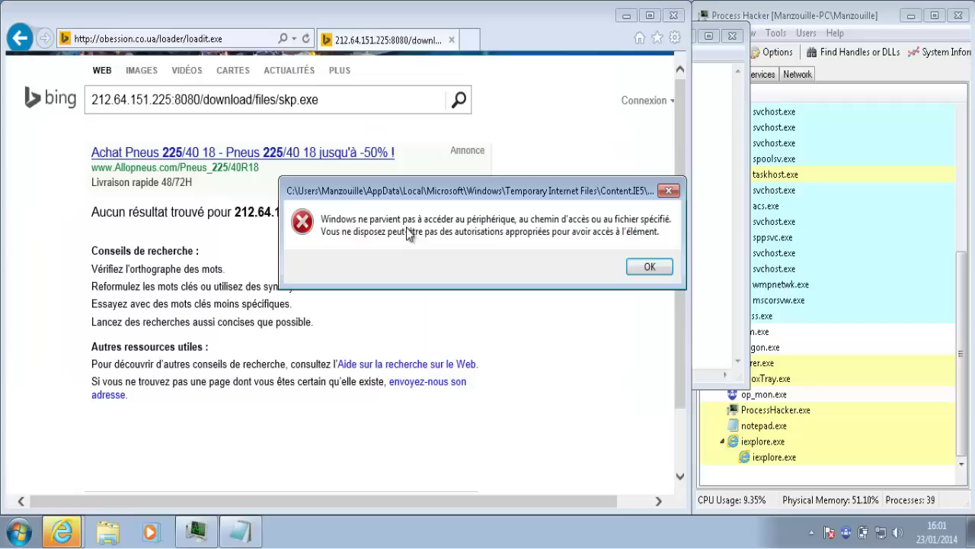
pyautogui.click(649, 267)
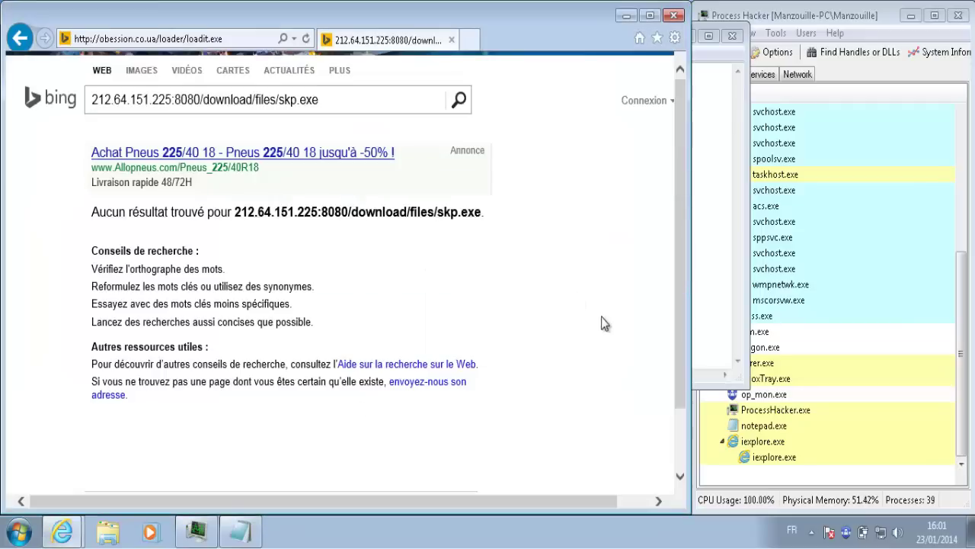
# Mark the ninth address, obession.co.ua/loader/loadit.exe, with a "v" in the Notepad URL list.
pyautogui.click(695, 303)
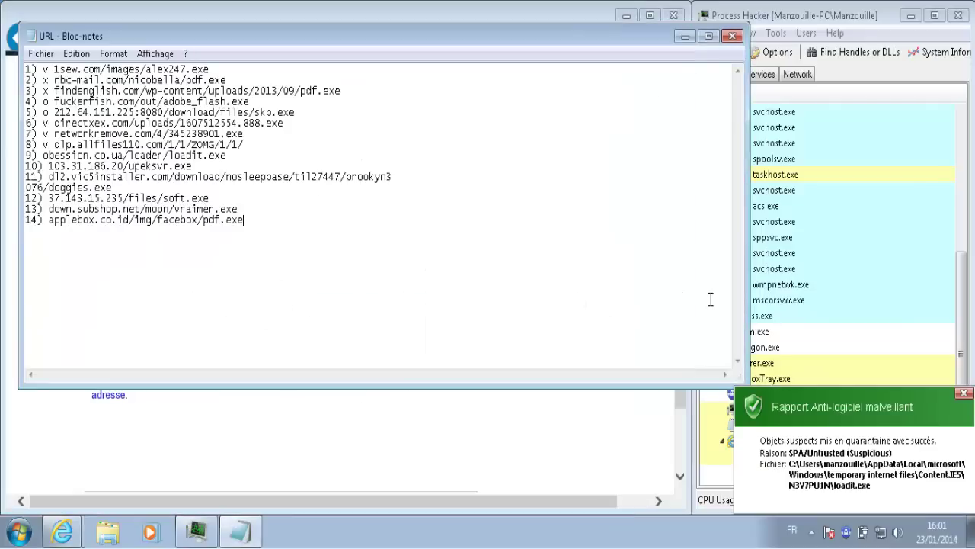
pyautogui.click(43, 156)
pyautogui.write('v')
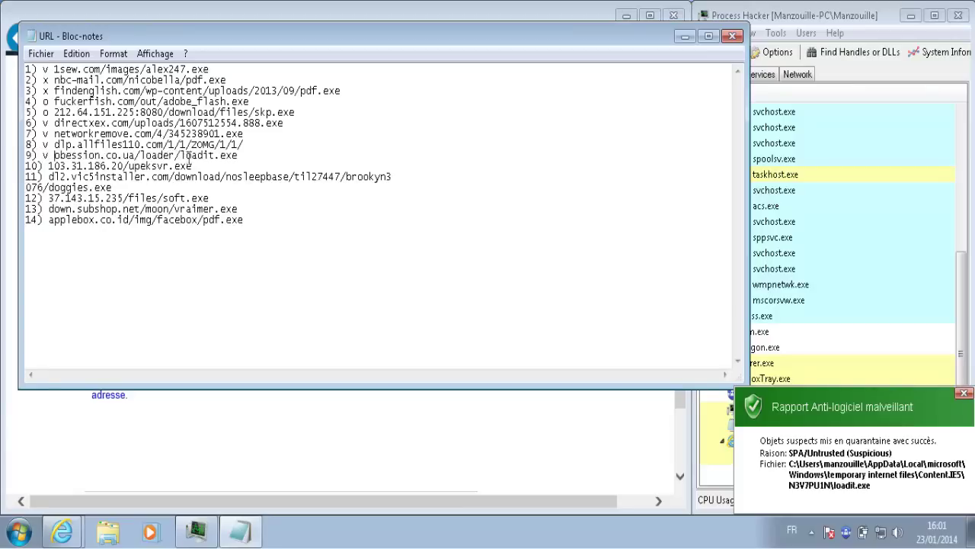
# Copy the tenth listed address, 103.31.186.20/upeksvr.exe, from Notepad and load it in Internet Explorer.
pyautogui.moveTo(195, 165); pyautogui.dragTo(48, 168)
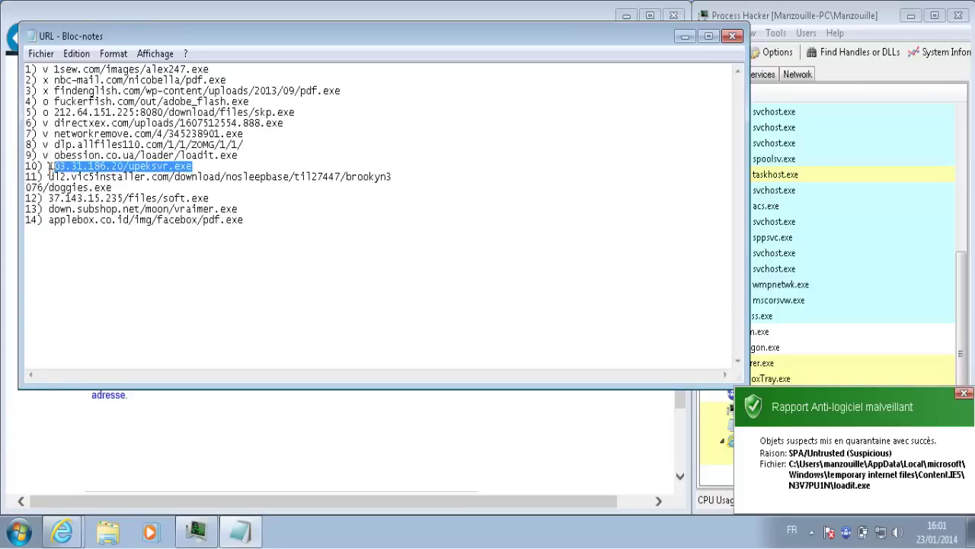
pyautogui.click(322, 477)
pyautogui.click(221, 40)
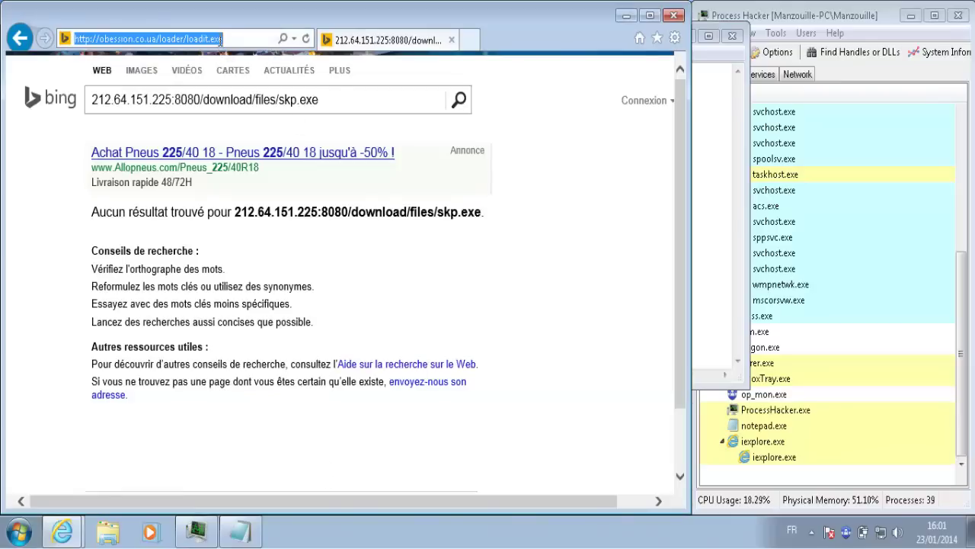
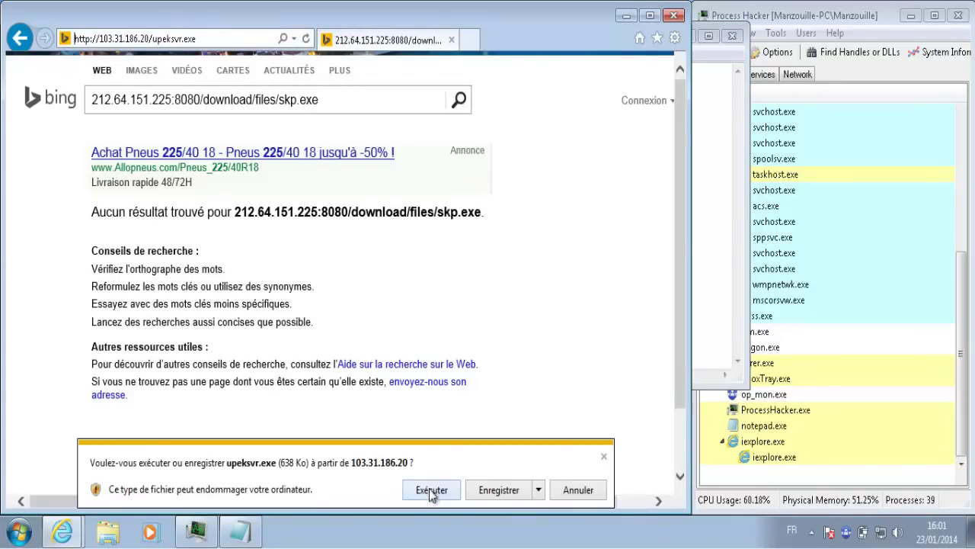
# Run upeksvr.exe from the download prompt and submit the suspicious file to Agnitum for analysis.
pyautogui.click(430, 490)
pyautogui.click(447, 491)
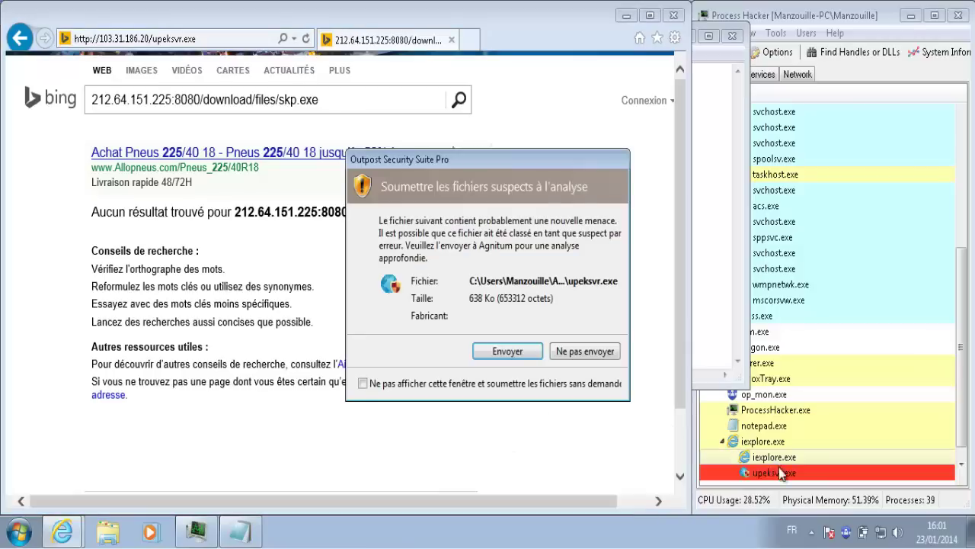
pyautogui.click(506, 351)
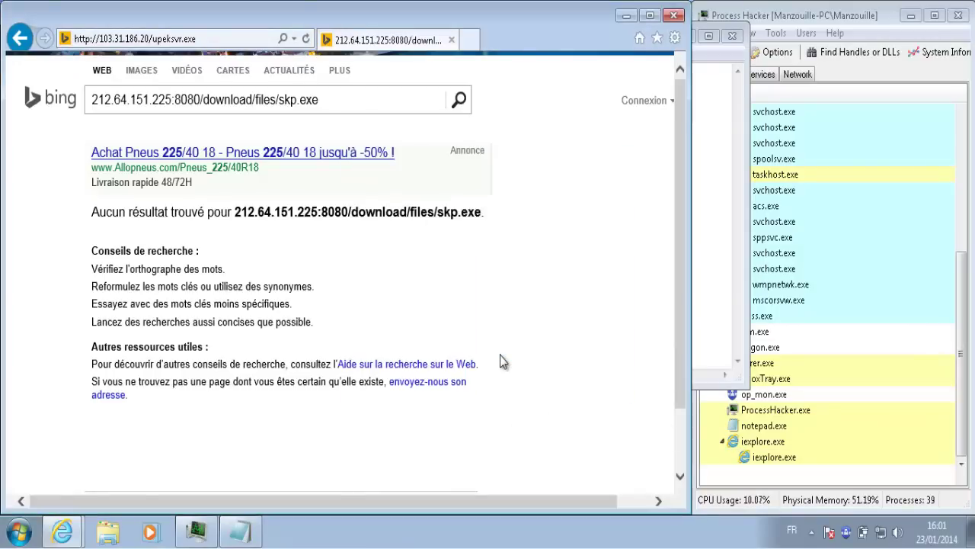
# Mark the tenth address, 103.31.186.20/upeksvr.exe, with an "x" in the Notepad URL list.
pyautogui.click(246, 532)
pyautogui.click(48, 166)
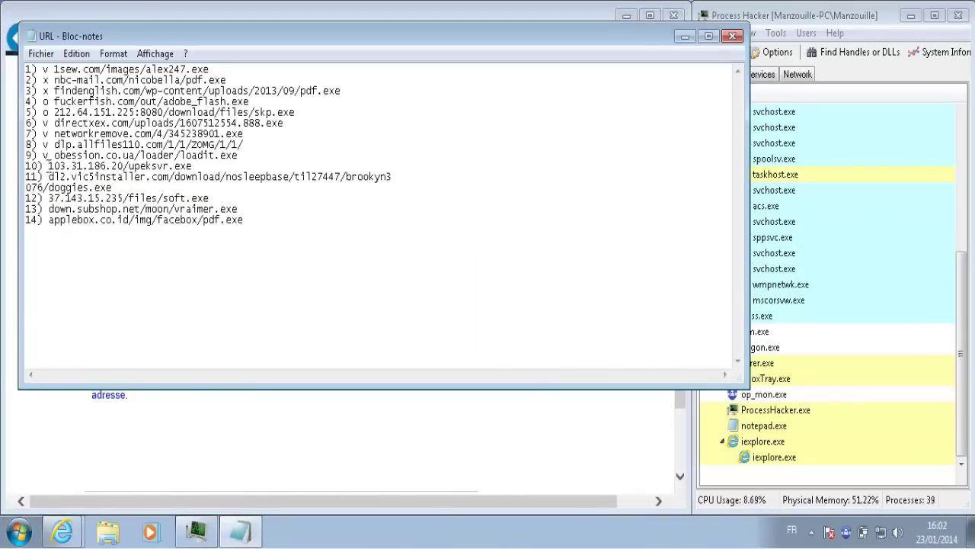
pyautogui.write('x')
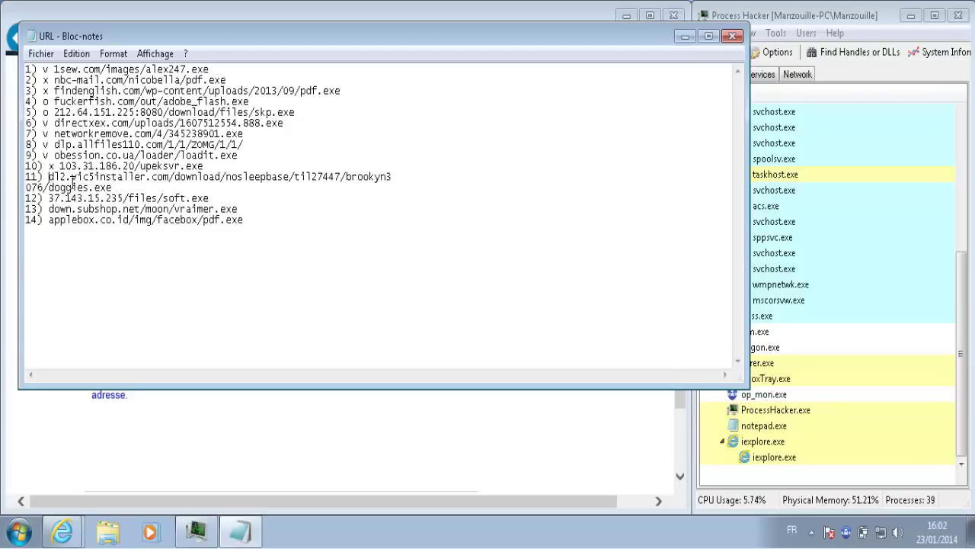
# Copy the eleventh listed address, ending in brookyn3076/doggies.exe, from Notepad and load it in Internet Explorer.
pyautogui.keyDown('shift'); pyautogui.click(123, 190); pyautogui.keyUp('shift')
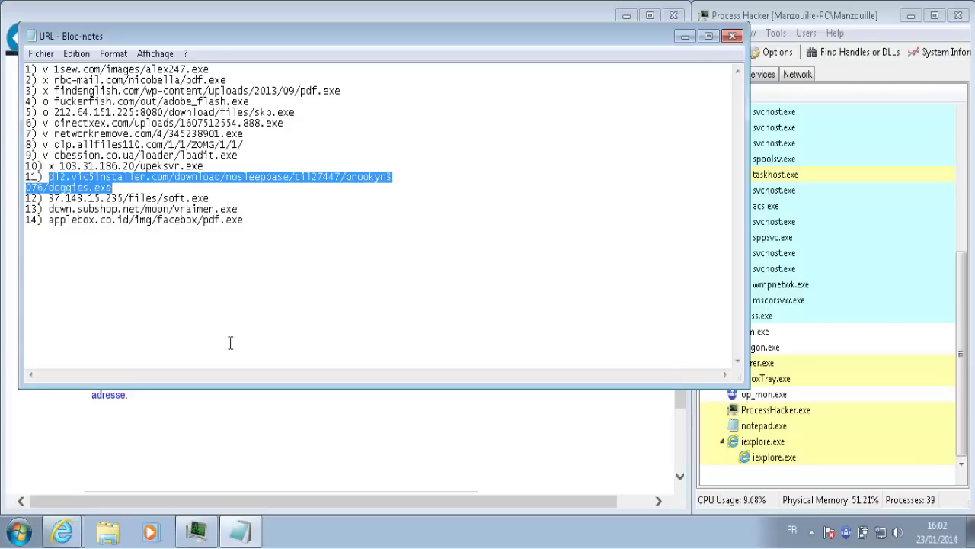
pyautogui.click(266, 434)
pyautogui.click(202, 38)
pyautogui.hotkey('ctrl', 'v')
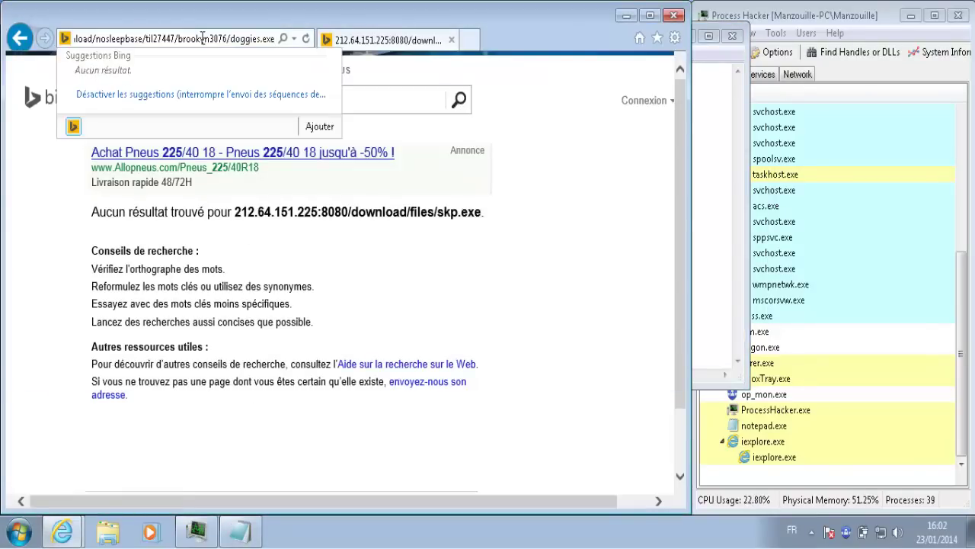
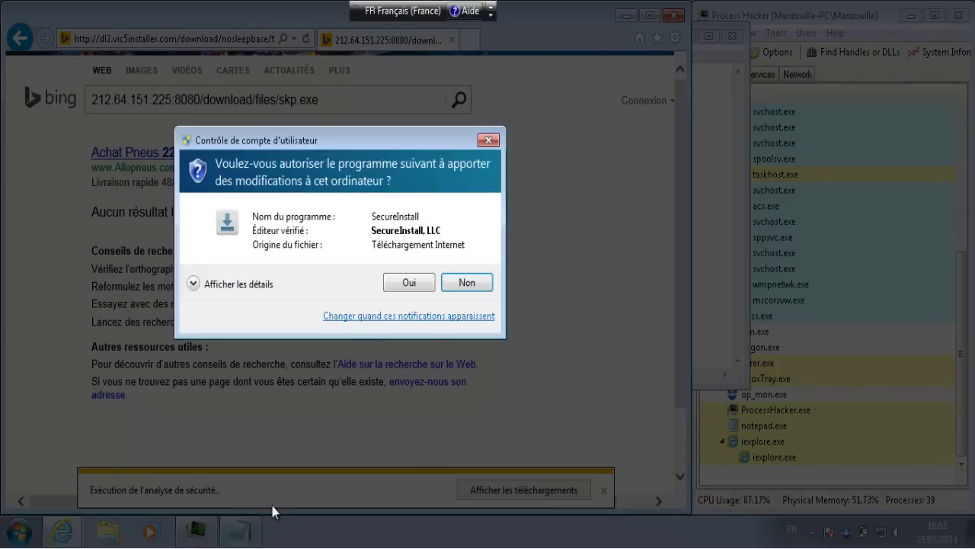
# Let doggies.exe run with elevated rights, block its memory and registry modification attempts, and dismiss the Doggies Setup error.
pyautogui.click(404, 282)
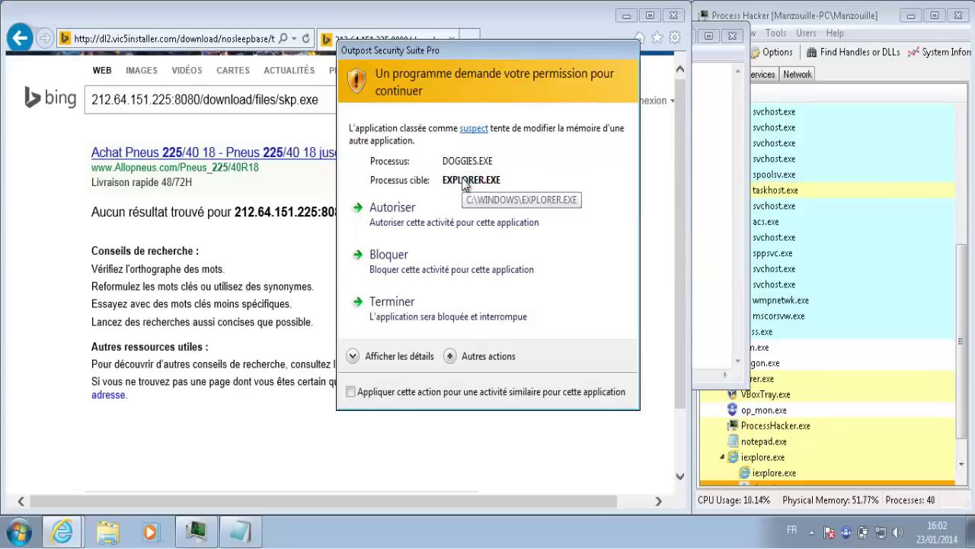
pyautogui.click(468, 264)
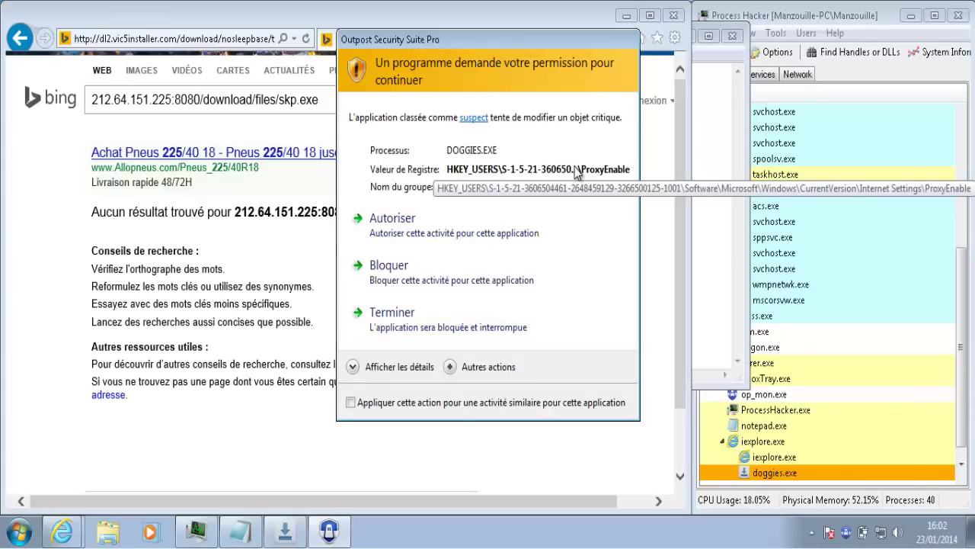
pyautogui.click(461, 284)
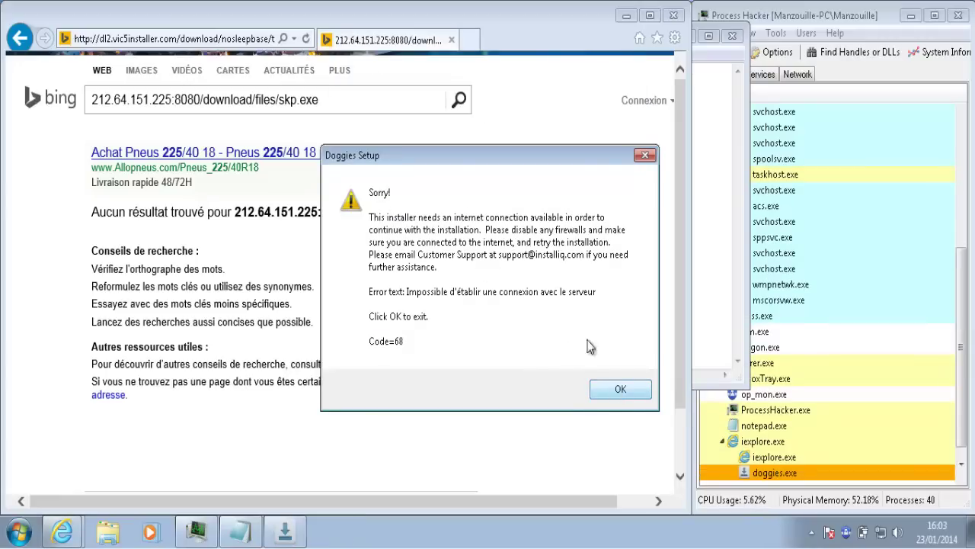
pyautogui.click(620, 393)
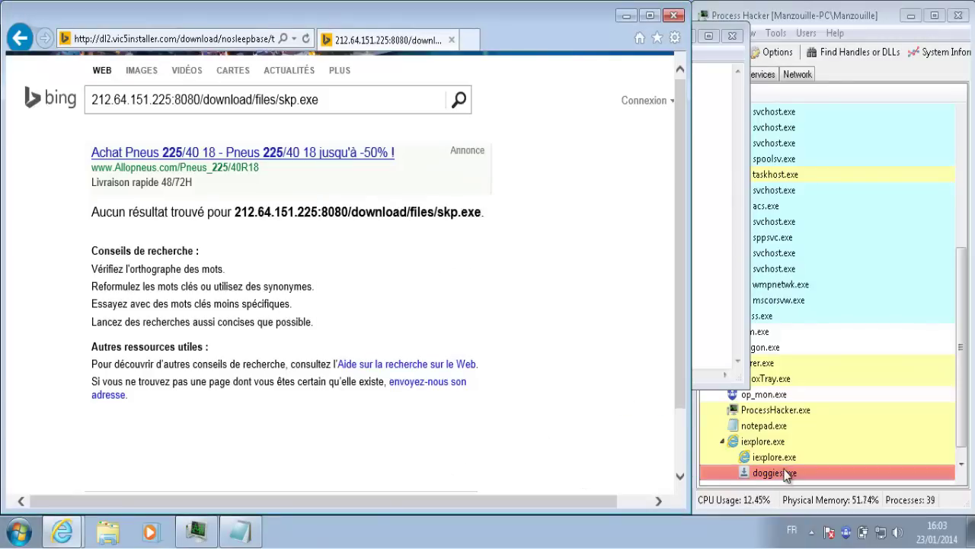
# Mark the eleventh address, the dl2.vic5installer.com doggies.exe link, with a "v" in the Notepad URL list.
pyautogui.click(240, 532)
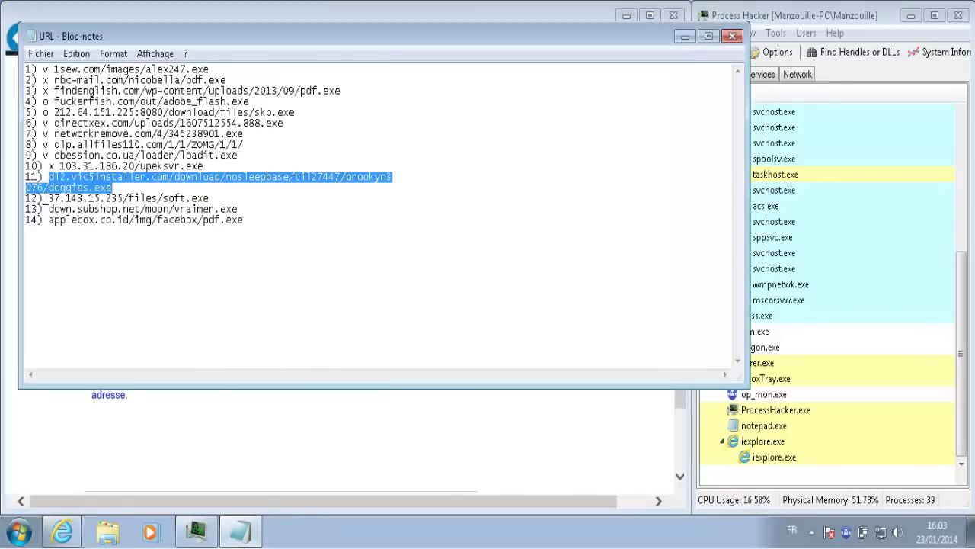
pyautogui.click(49, 178)
pyautogui.write('v')
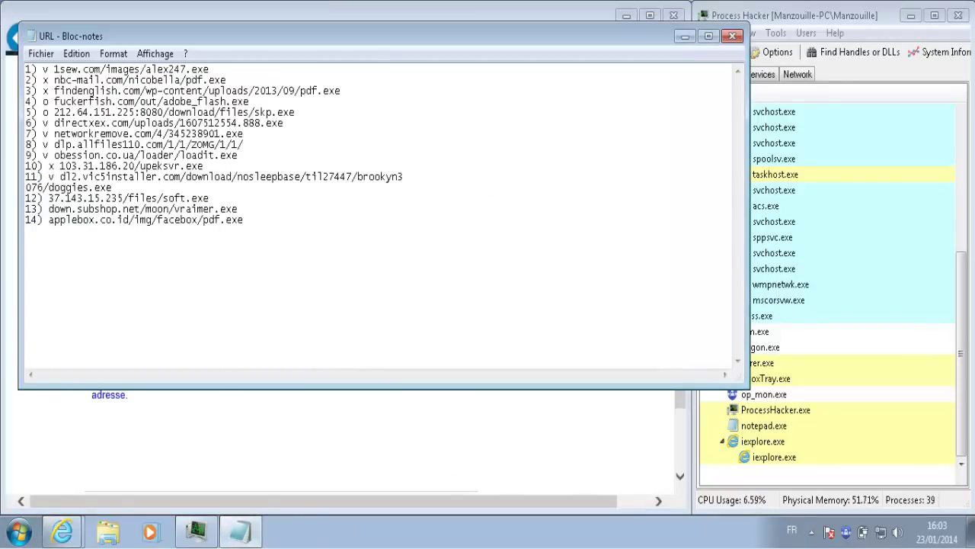
# Copy the twelfth listed address, 37.143.15.235/files/soft.exe, from Notepad and load it in Internet Explorer.
pyautogui.moveTo(213, 197); pyautogui.dragTo(48, 198)
pyautogui.hotkey('ctrl', 'c')
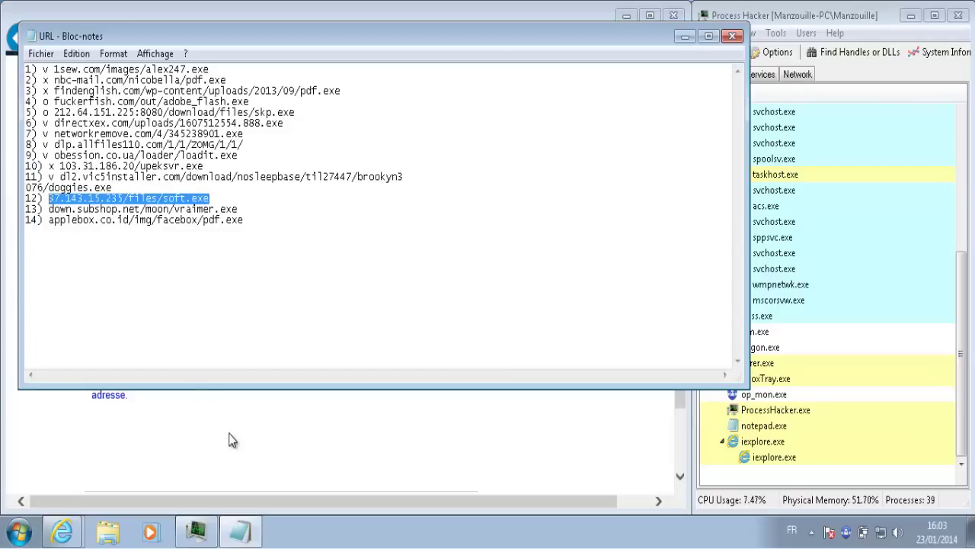
pyautogui.click(231, 438)
pyautogui.click(215, 35)
pyautogui.hotkey('ctrl', 'v')
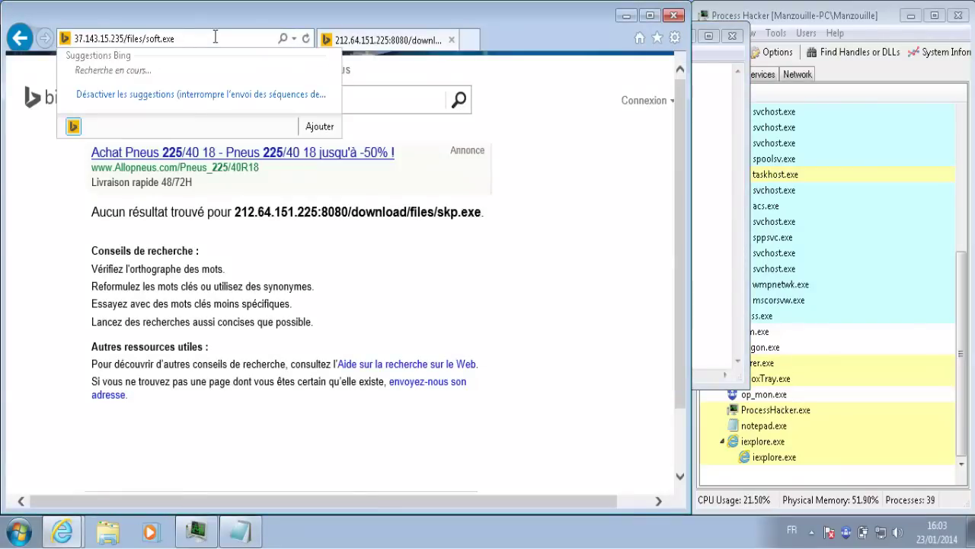
pyautogui.press('Return')
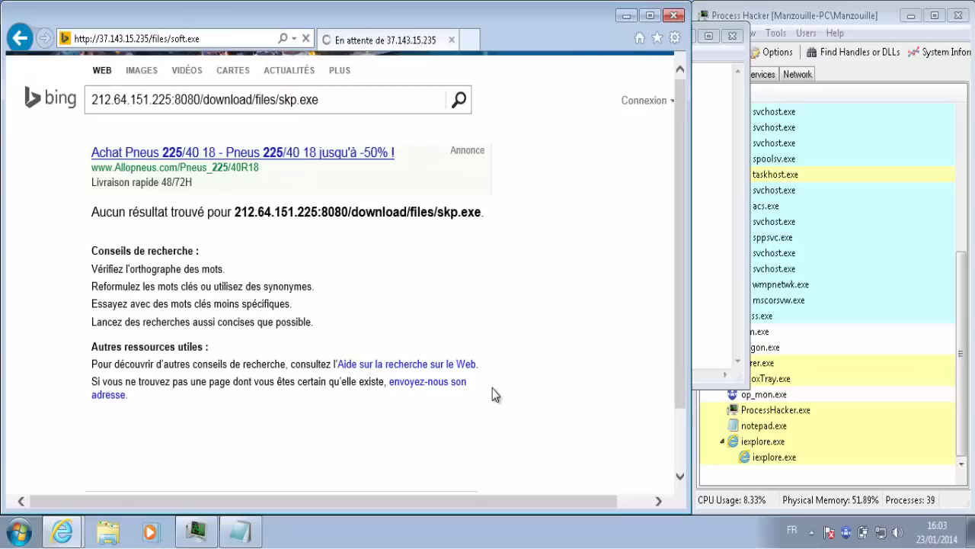
# Copy the thirteenth listed address, down.subshop.net/moon/vraimer.exe, load it in Internet Explorer and choose to run vraimer.exe.
pyautogui.click(240, 531)
pyautogui.moveTo(242, 208); pyautogui.dragTo(47, 216)
pyautogui.hotkey('ctrl', 'c')
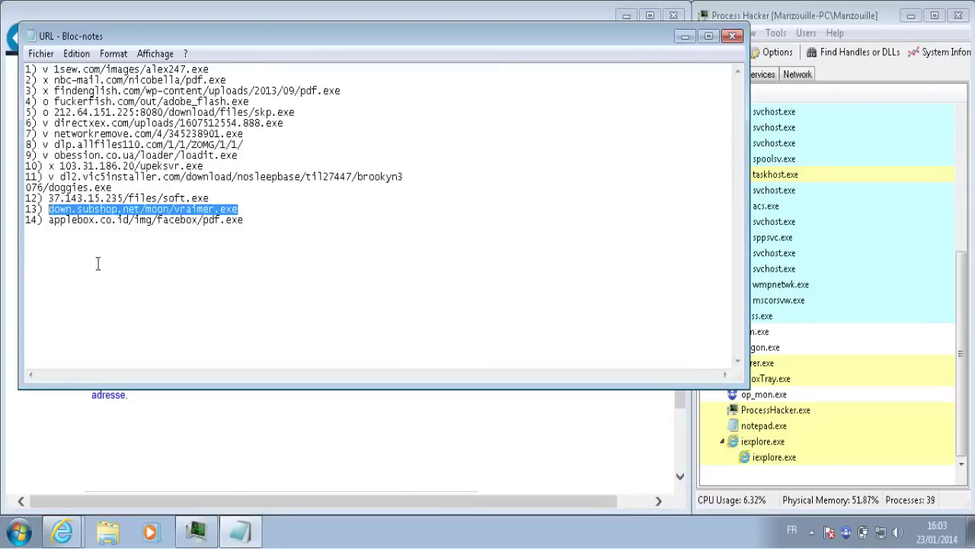
pyautogui.click(226, 486)
pyautogui.click(216, 39)
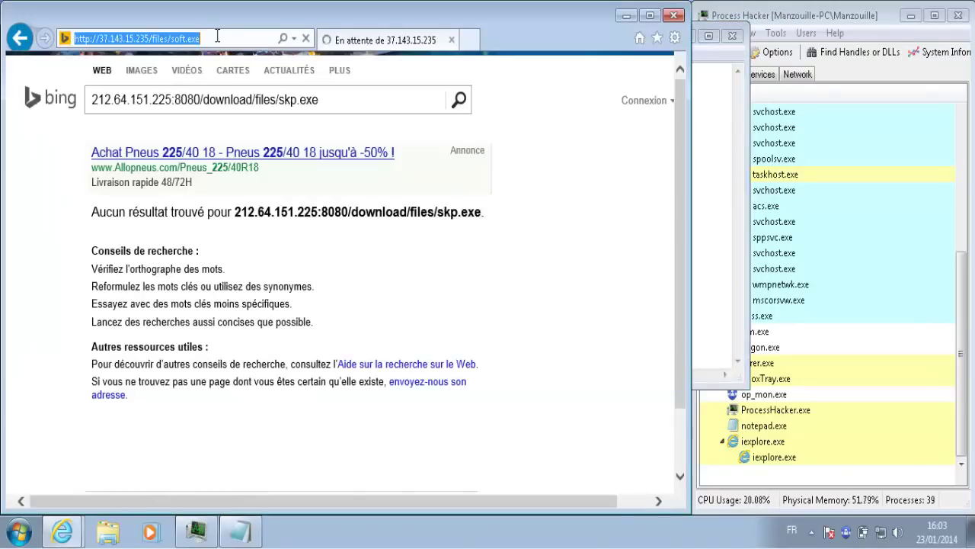
pyautogui.hotkey('ctrl', 'v')
pyautogui.press('Return')
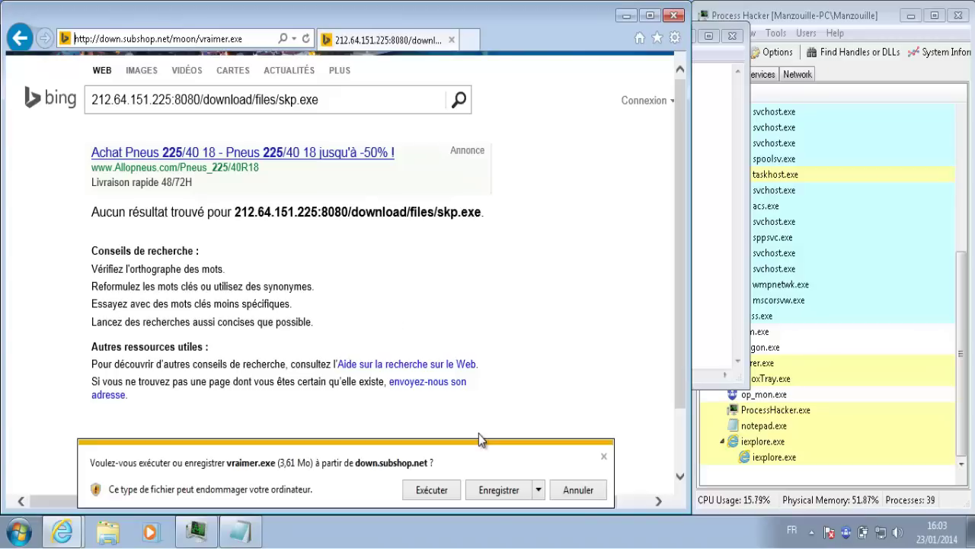
pyautogui.click(429, 490)
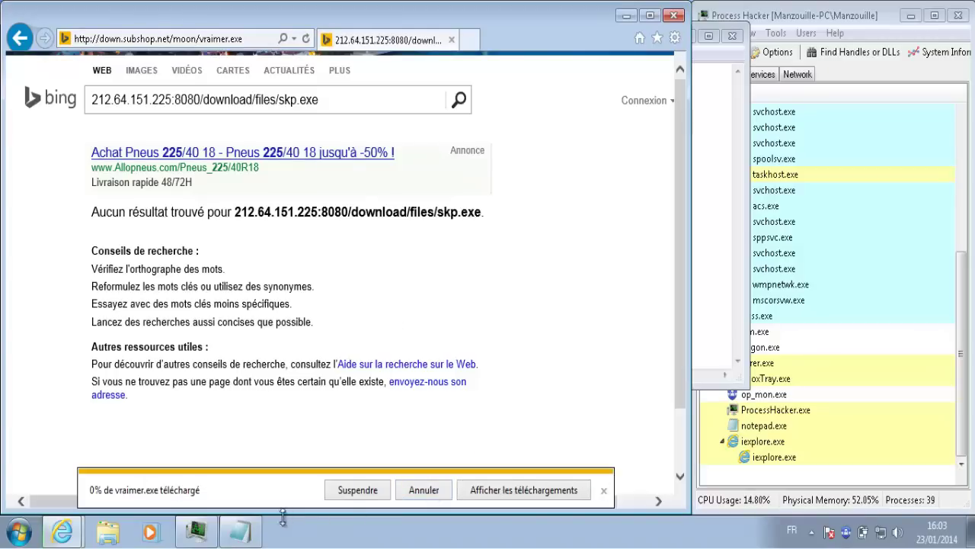
# Mark the twelfth address, 37.143.15.235/files/soft.exe, with an "o" in the Notepad URL list.
pyautogui.click(242, 531)
pyautogui.click(49, 198)
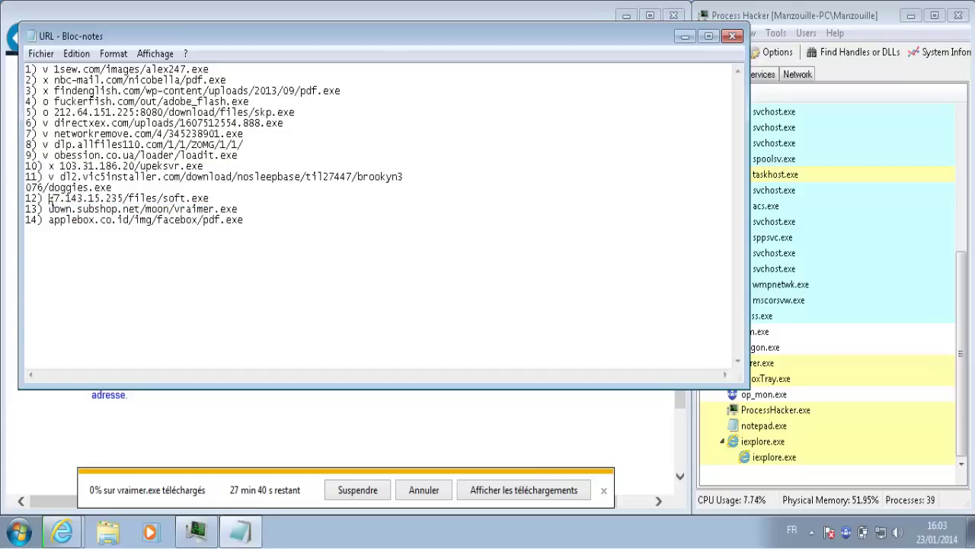
pyautogui.write('o')
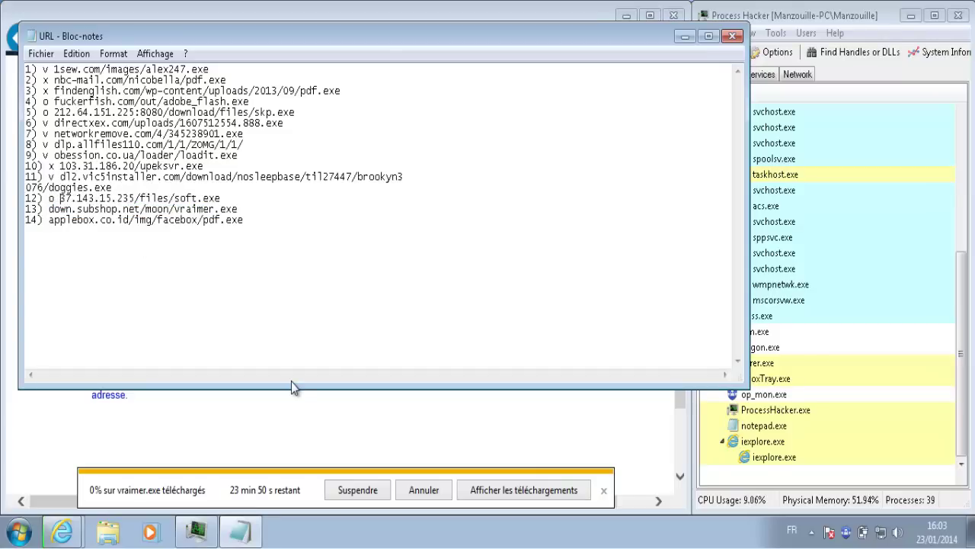
# Cancel the vraimer.exe download and delete the thirteenth address line from the Notepad URL list.
pyautogui.click(417, 492)
pyautogui.click(241, 532)
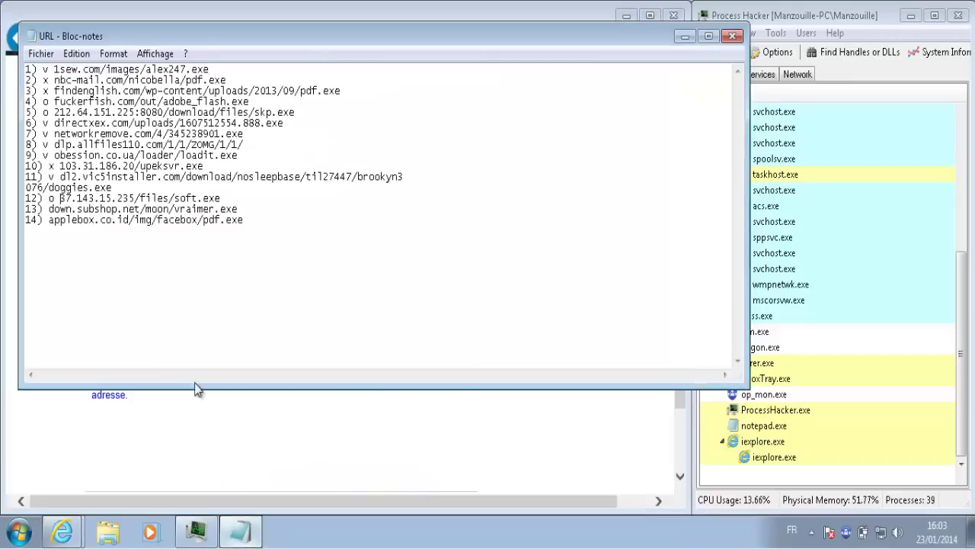
pyautogui.moveTo(236, 211); pyautogui.dragTo(12, 211)
pyautogui.press('BackSpace')
pyautogui.press('BackSpace')
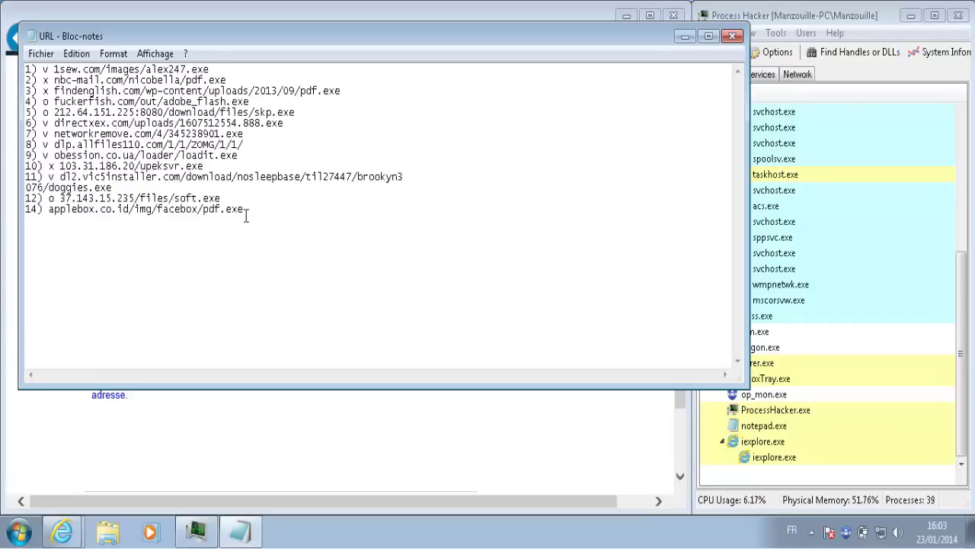
# Copy the fourteenth listed address, applebox.co.id/img/facebox/pdf.exe, from Notepad and load it in Internet Explorer.
pyautogui.moveTo(243, 211); pyautogui.dragTo(49, 214)
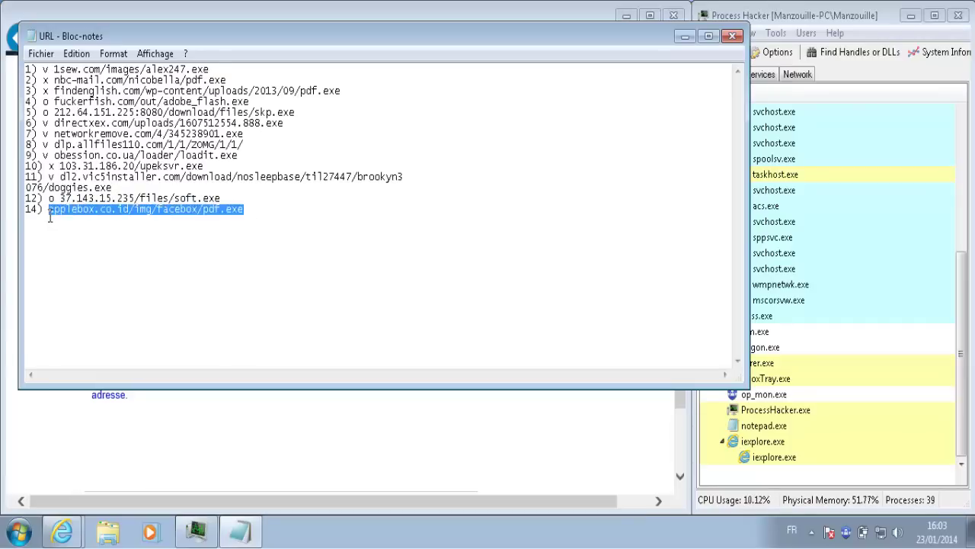
pyautogui.click(239, 451)
pyautogui.click(169, 40)
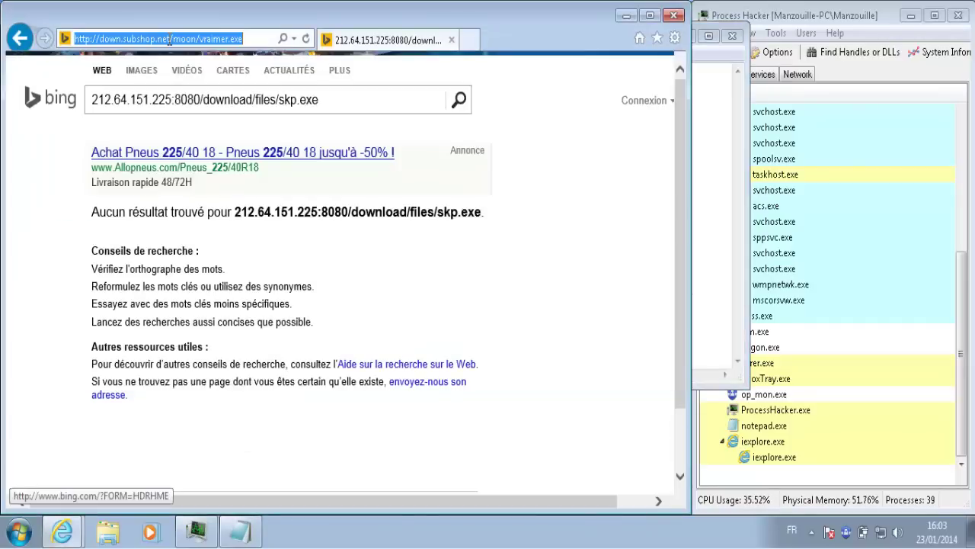
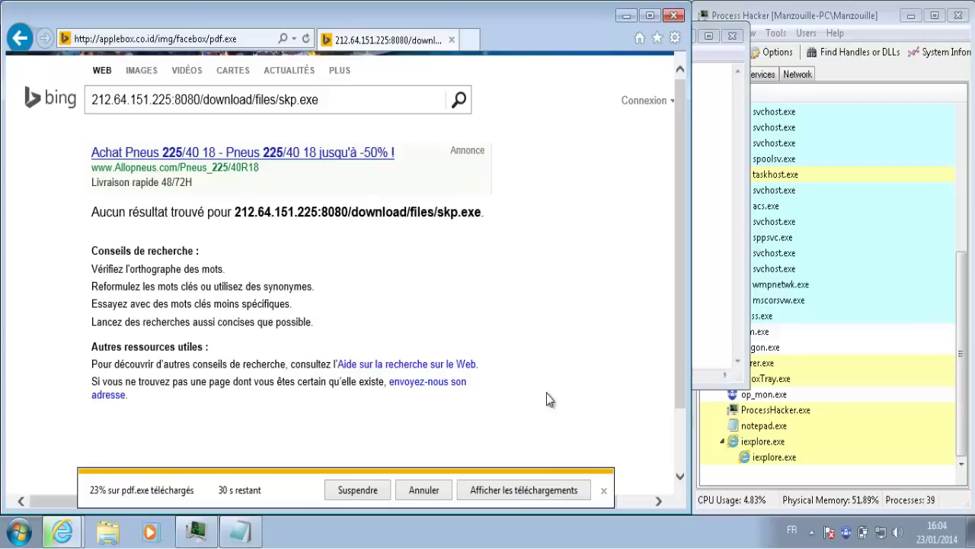
# Follow the pdf.exe download in the downloads list, have Outpost delete the detected malware, and close the list.
pyautogui.click(493, 491)
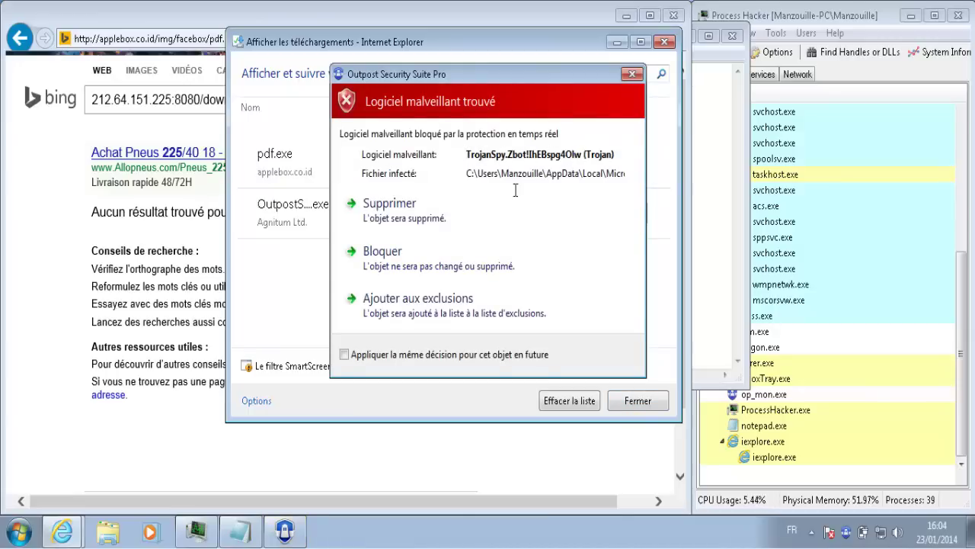
pyautogui.click(413, 217)
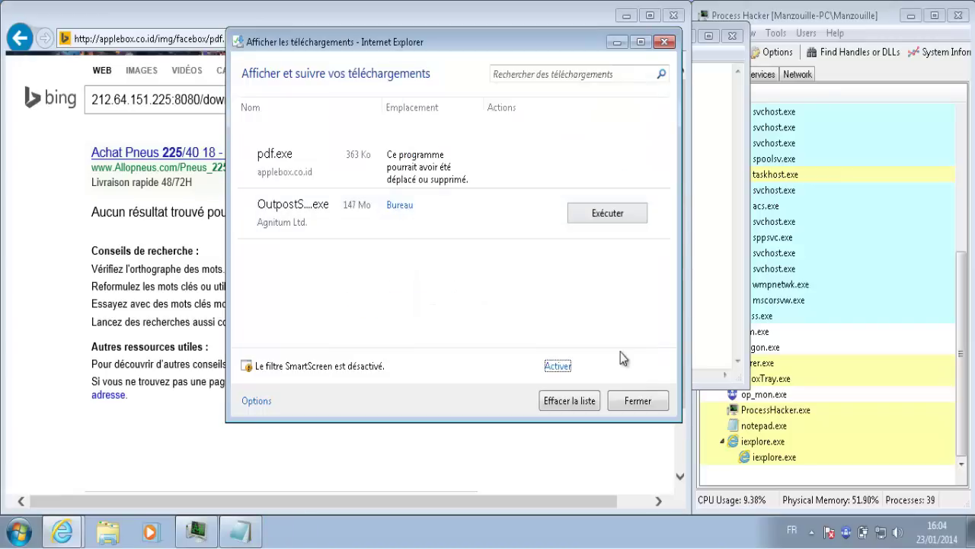
pyautogui.click(638, 402)
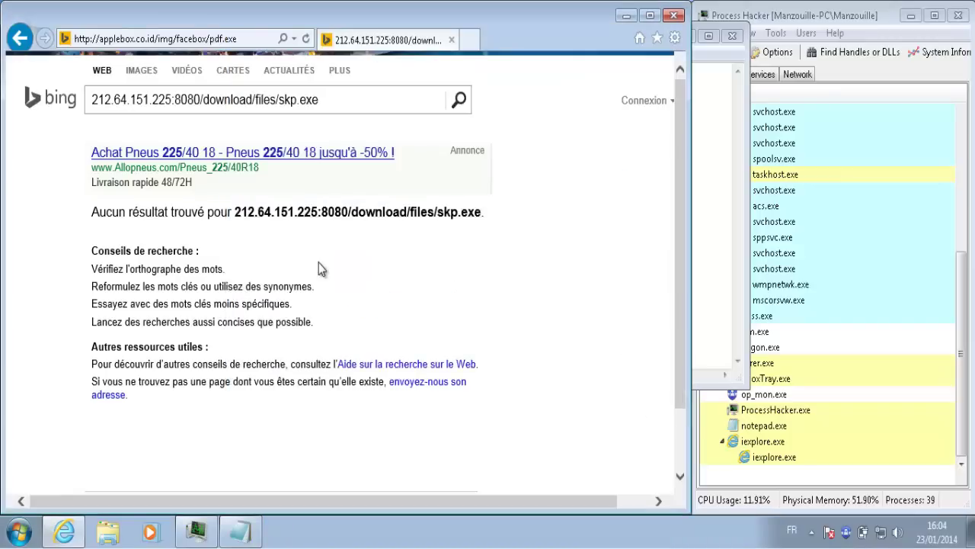
# Mark the fourteenth address, applebox.co.id/img/facebox/pdf.exe, with a "v" in Notepad, then save and close the URL list.
pyautogui.click(239, 531)
pyautogui.press('Left')
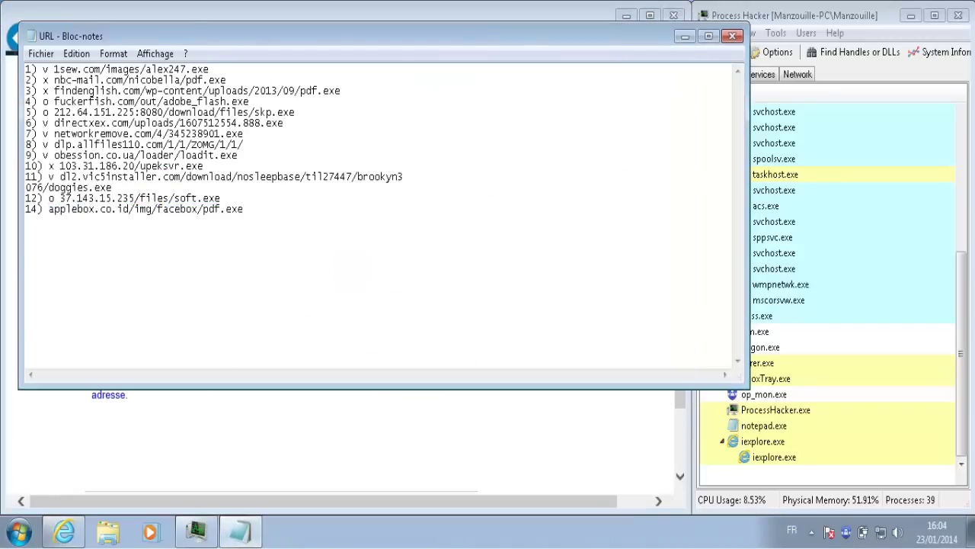
pyautogui.write('v')
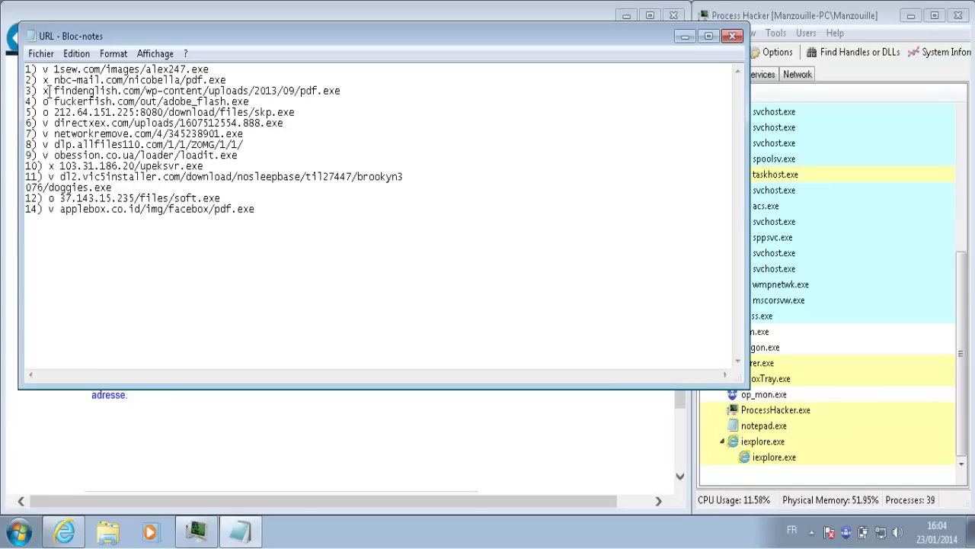
pyautogui.click(41, 54)
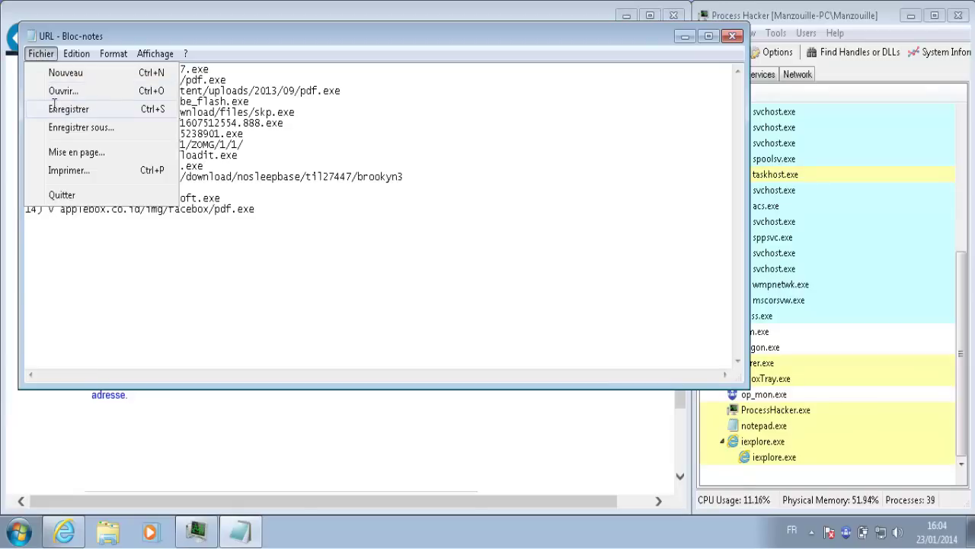
pyautogui.click(54, 105)
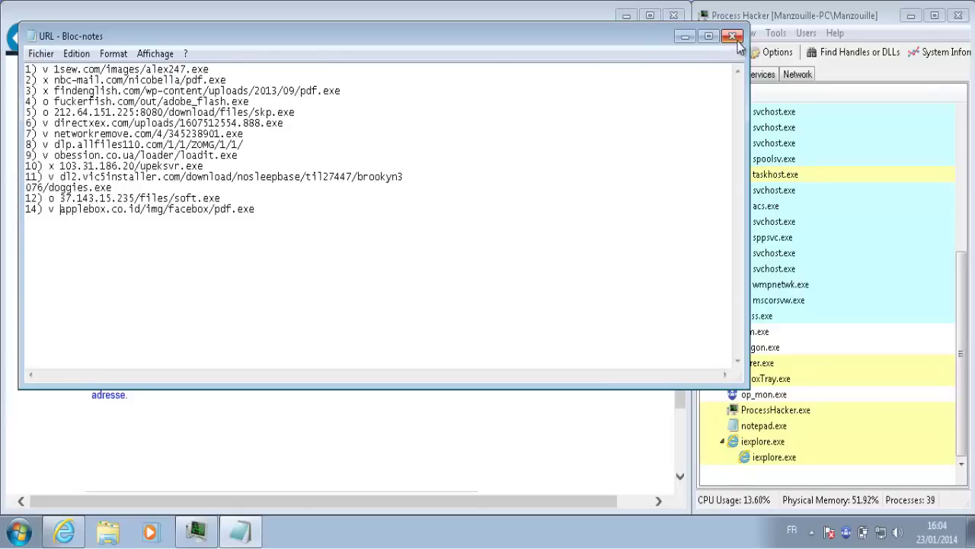
pyautogui.click(733, 36)
# Load keygenguru.com in Internet Explorer and open its Microsoft Office 2010 Professional Plus 14 page.
pyautogui.click(214, 40)
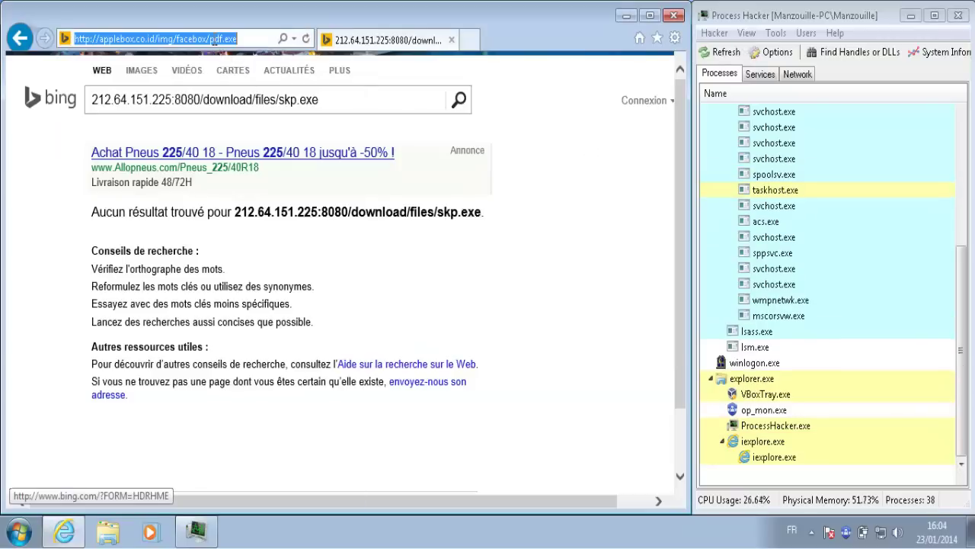
pyautogui.write('keygen')
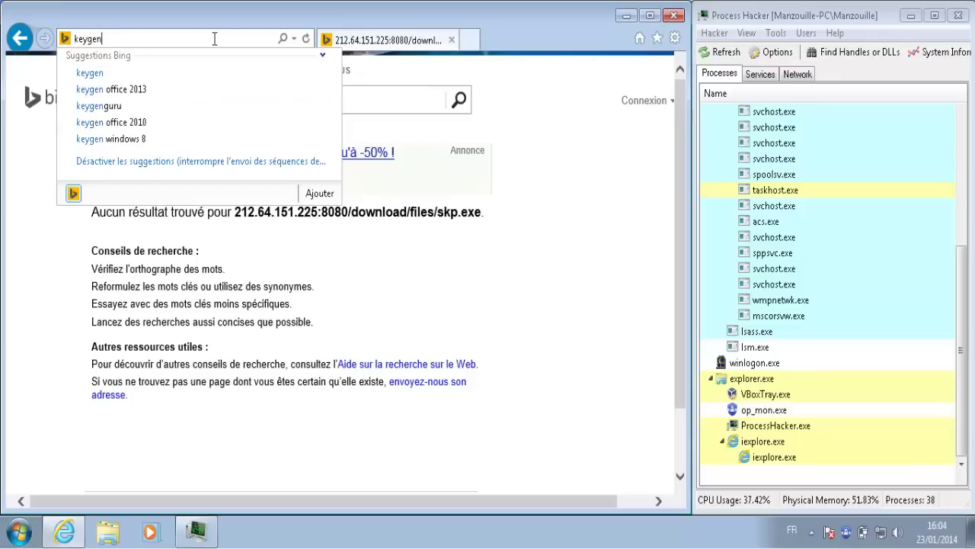
pyautogui.write('guru.com')
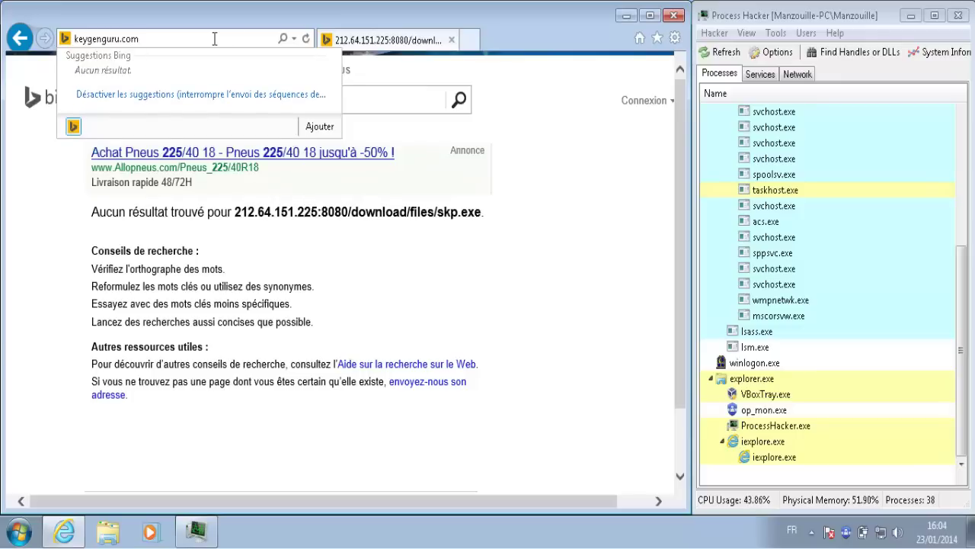
pyautogui.press('Return')
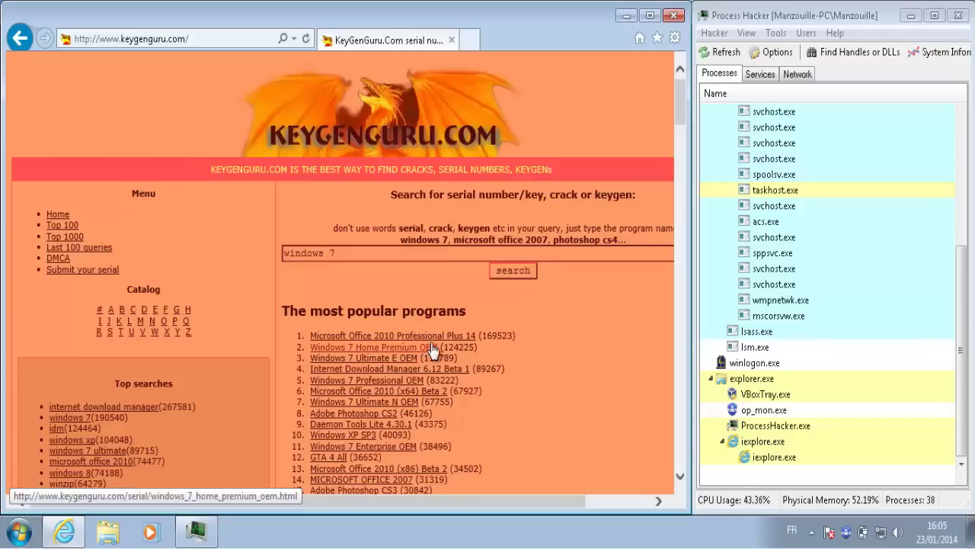
pyautogui.click(450, 336)
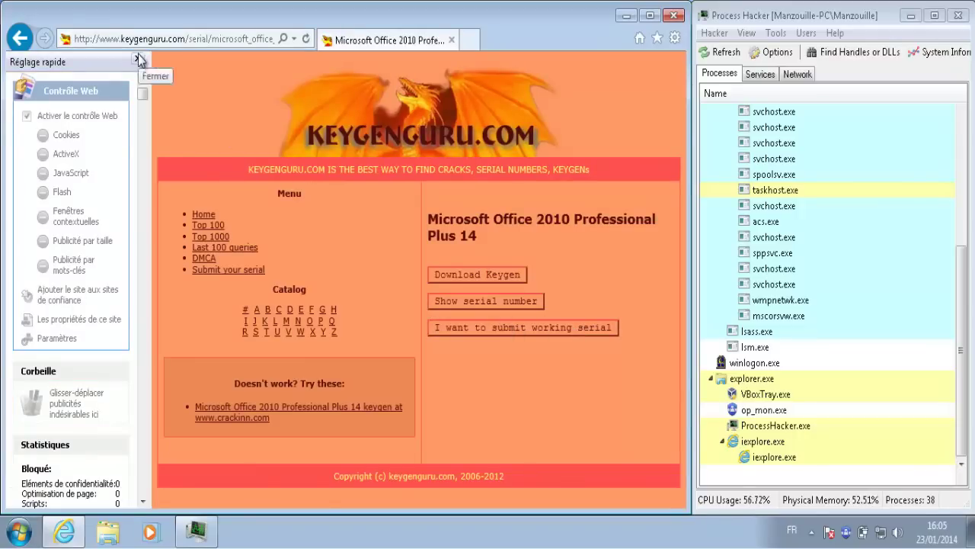
pyautogui.click(335, 258)
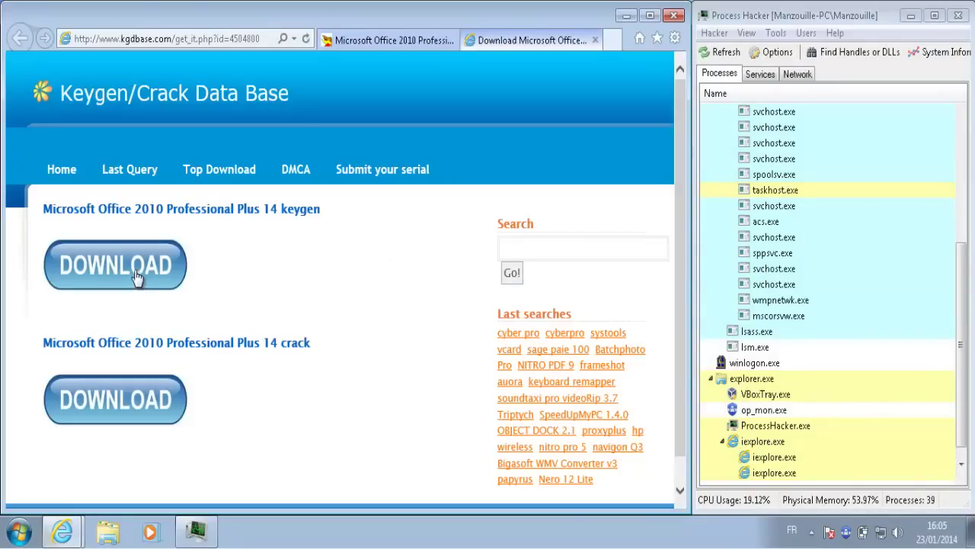
pyautogui.click(141, 276)
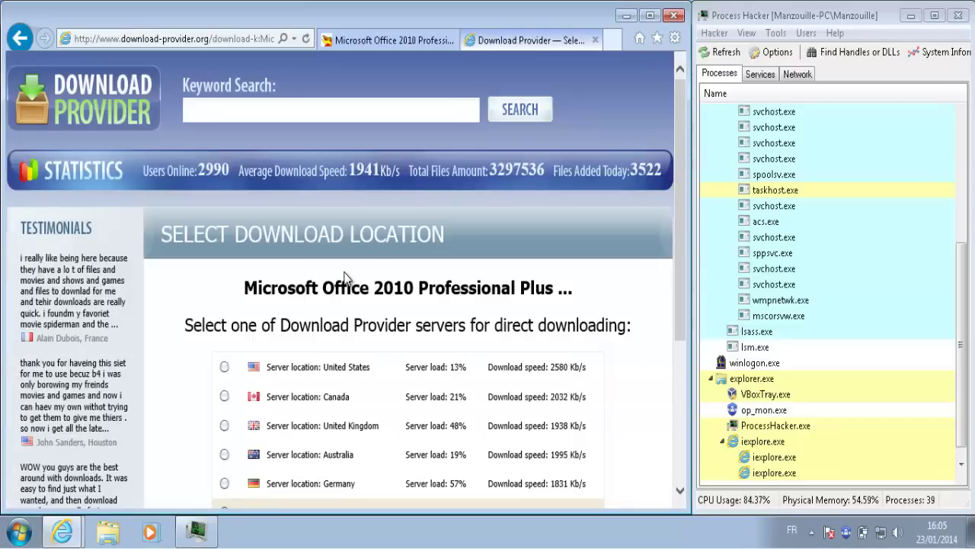
pyautogui.click(596, 41)
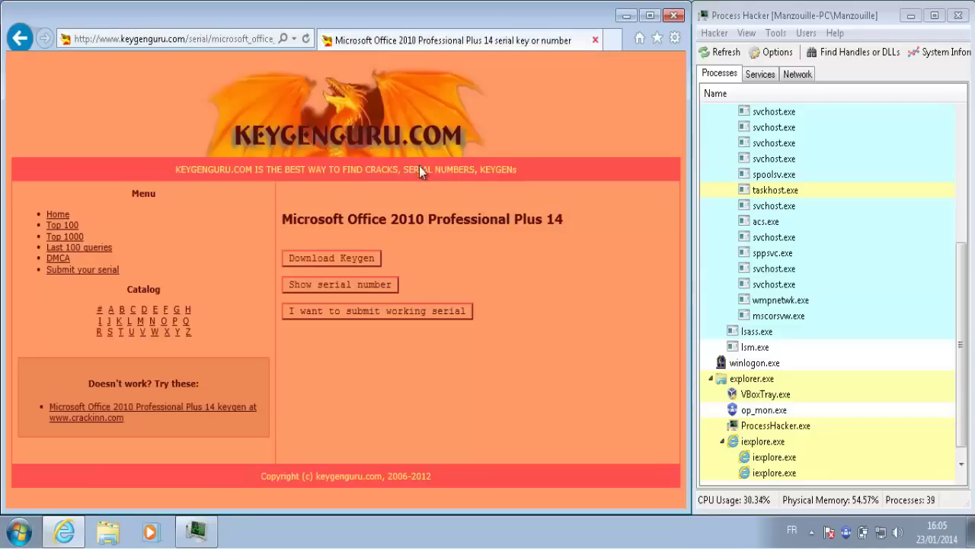
# Download the Microsoft Office 2010 Professional Plus 14 crack and save Microsoft_Office_2010_crack_by_ViKiNG.zip to the desktop.
pyautogui.click(345, 258)
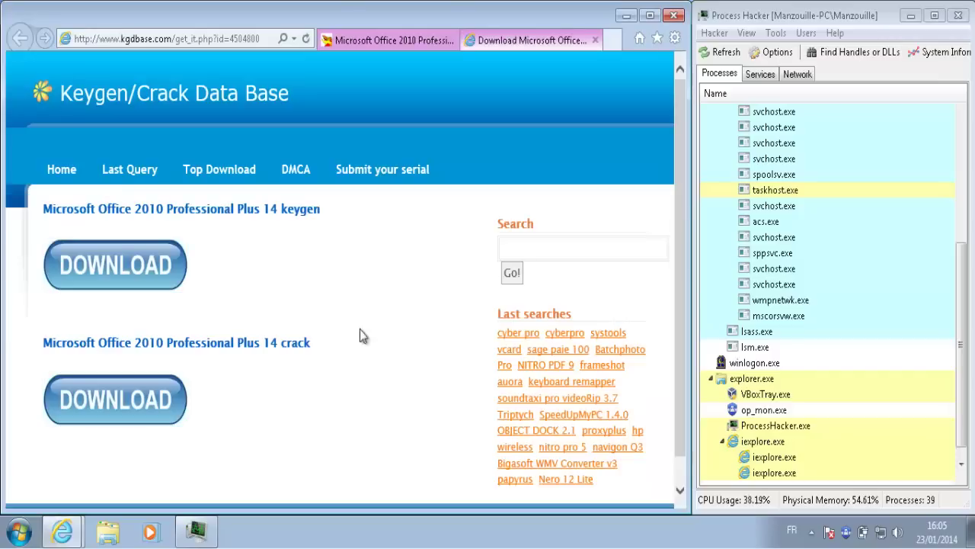
pyautogui.click(139, 404)
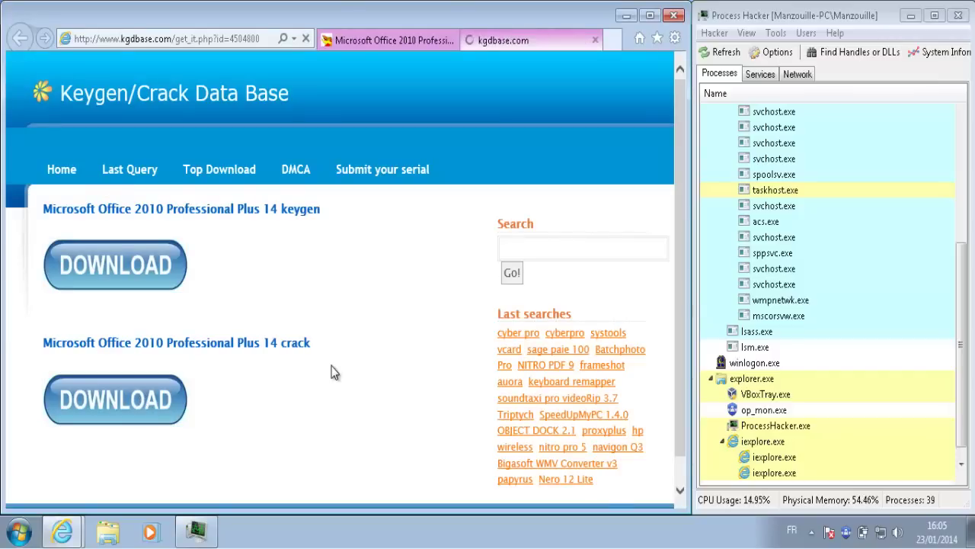
pyautogui.click(537, 490)
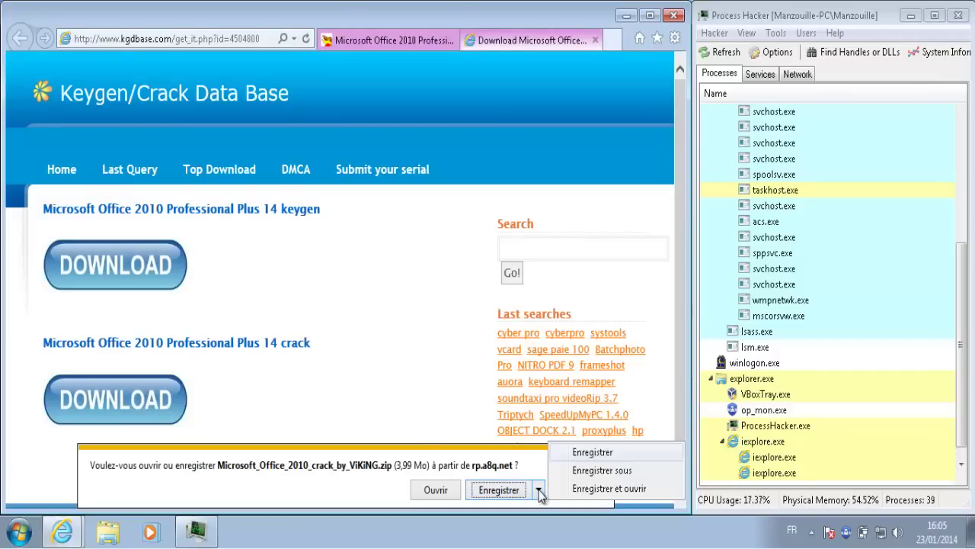
pyautogui.click(586, 472)
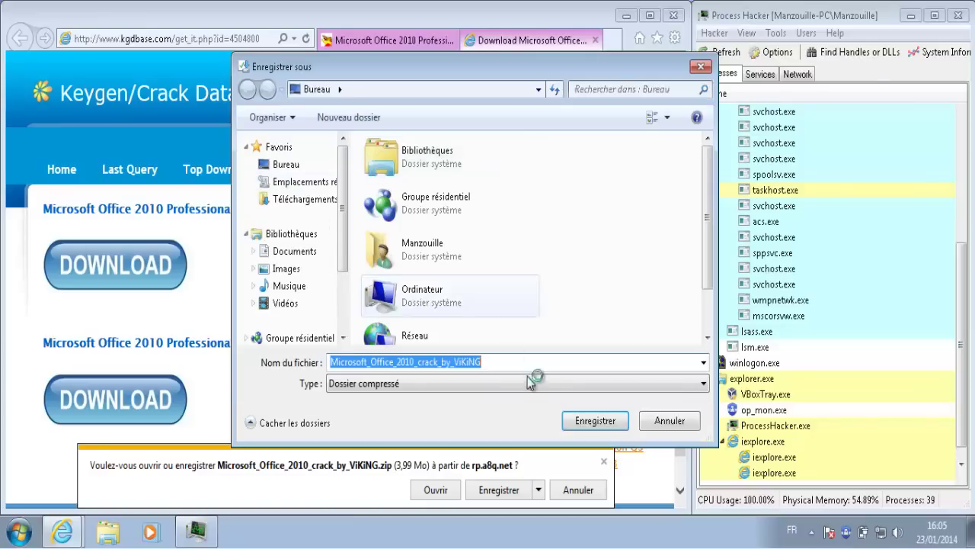
pyautogui.click(581, 425)
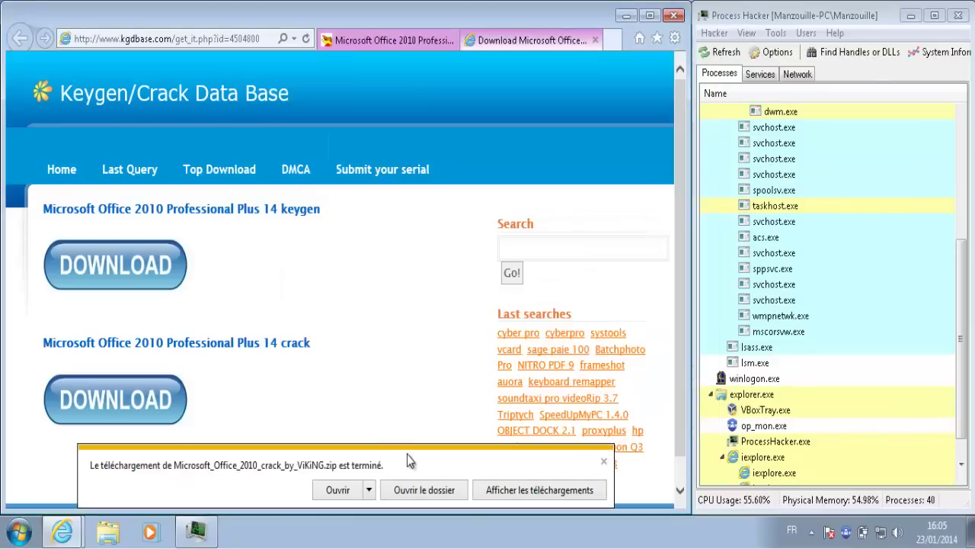
# Close Internet Explorer with all its tabs and terminate the remaining iexplore.exe process in Process Hacker.
pyautogui.click(674, 16)
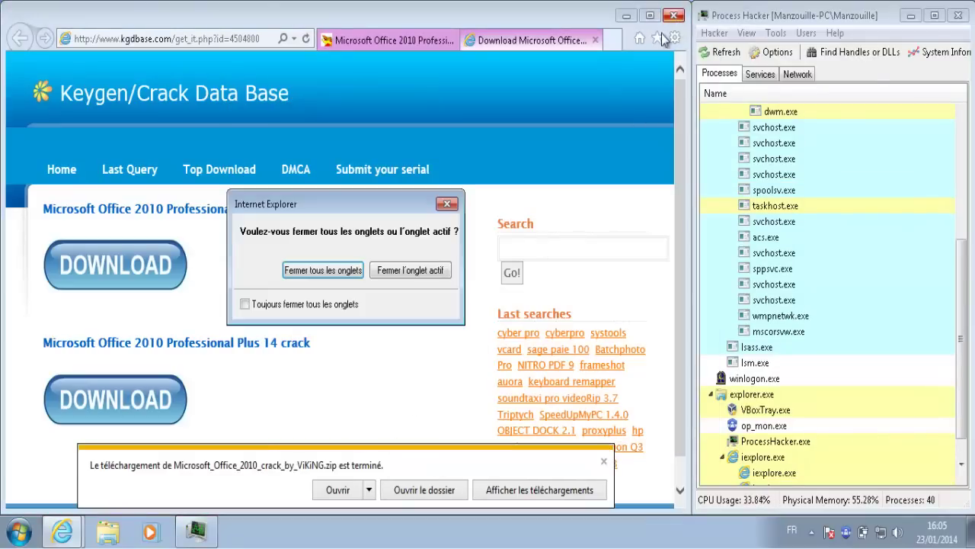
pyautogui.click(339, 272)
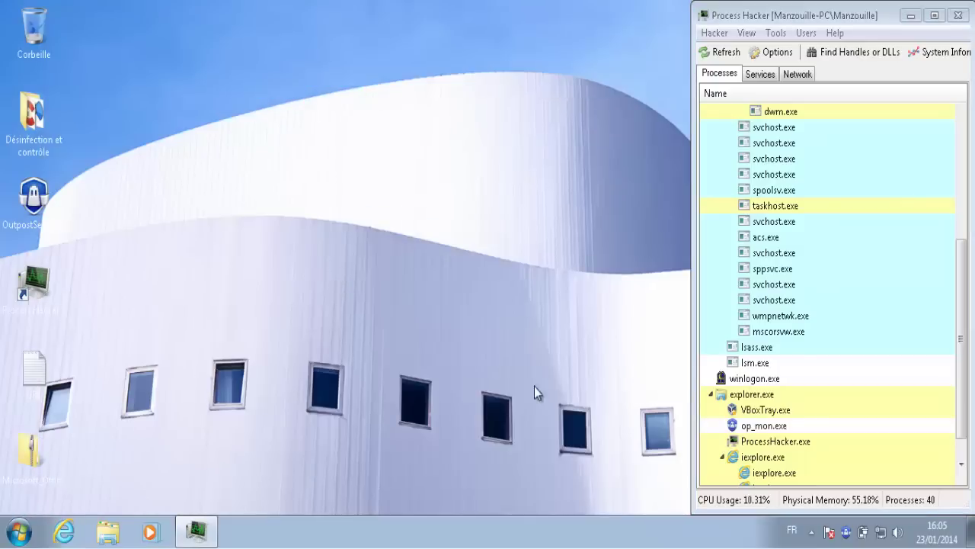
pyautogui.click(758, 457)
pyautogui.rightClick(757, 458)
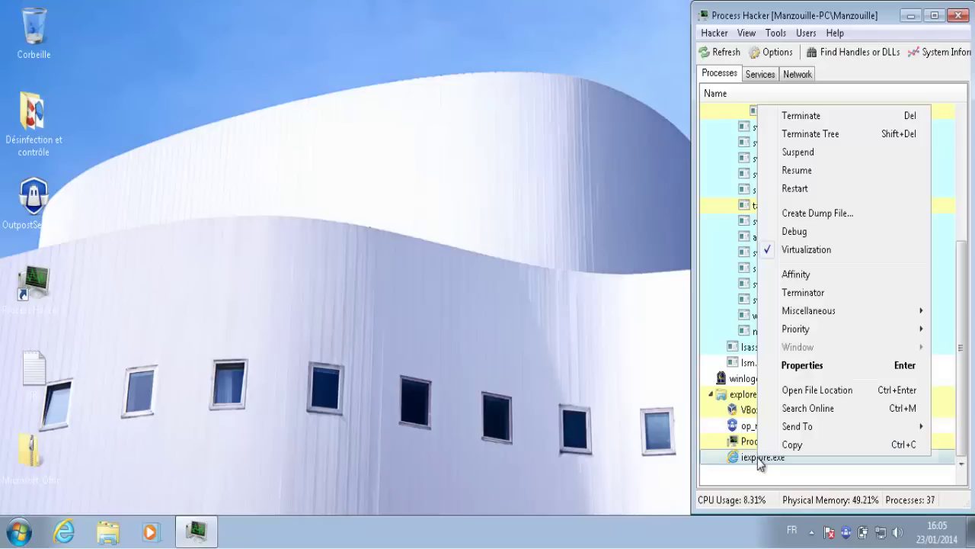
pyautogui.click(804, 115)
pyautogui.click(526, 282)
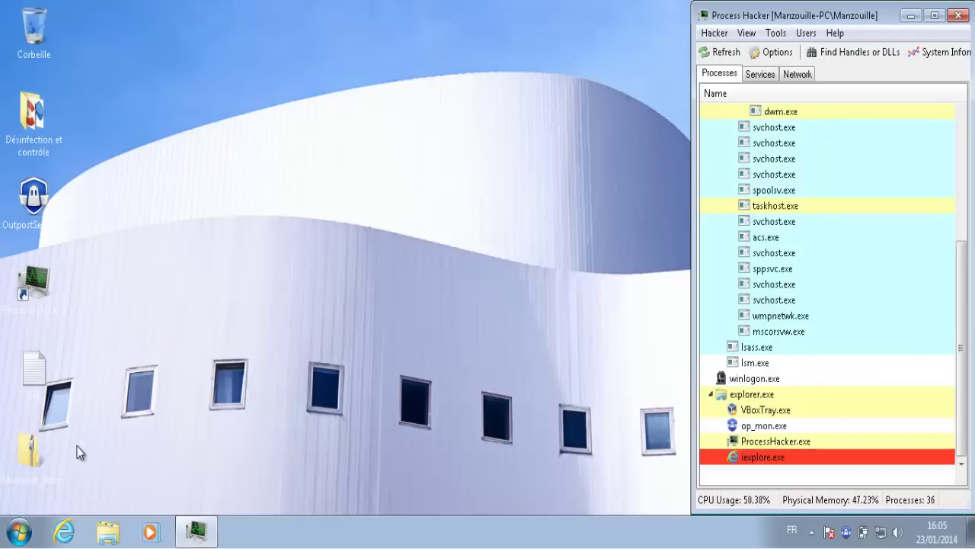
# Extract the Microsoft_Office_2010_crack_by_ViKiNG application from the downloaded archive to the desktop and close the archive window.
pyautogui.doubleClick(30, 449)
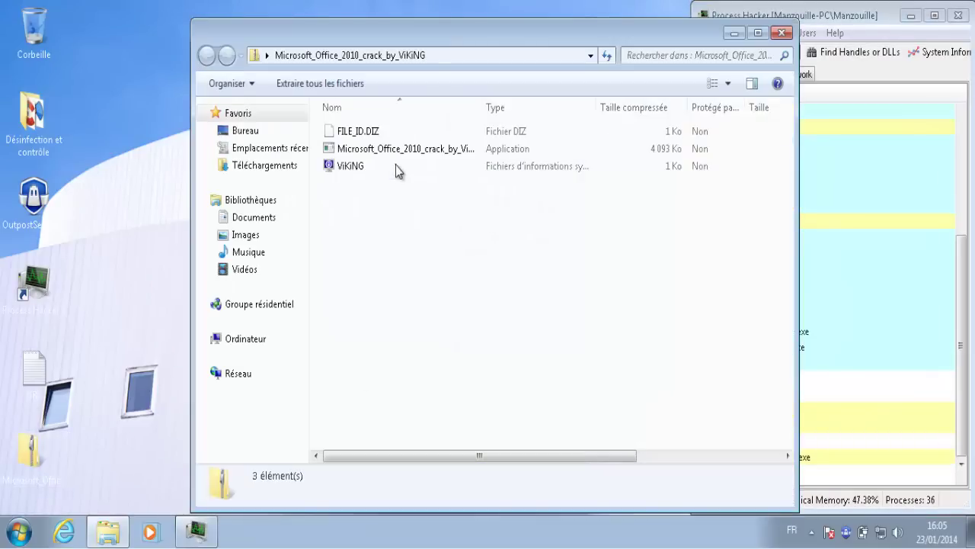
pyautogui.click(395, 152)
pyautogui.moveTo(404, 156); pyautogui.dragTo(124, 135)
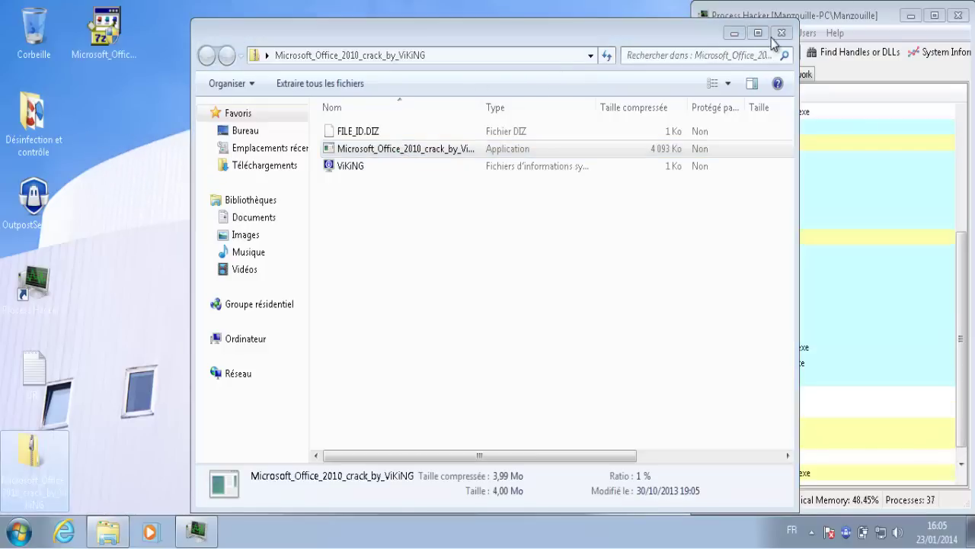
pyautogui.click(781, 33)
# Run Microsoft_Office_2010_crack_by_ViKiNG.exe from the desktop with elevated rights and check its processes in Process Hacker.
pyautogui.click(113, 67)
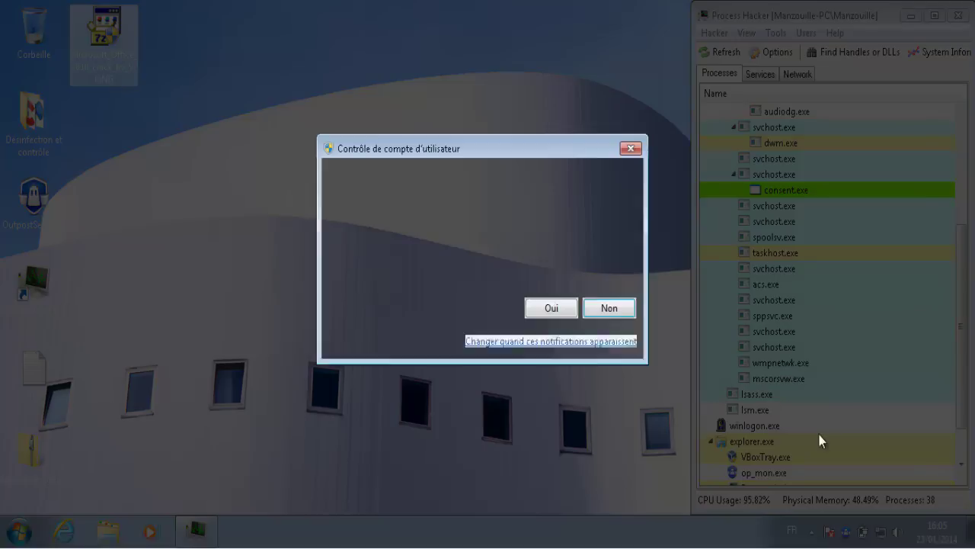
pyautogui.click(551, 308)
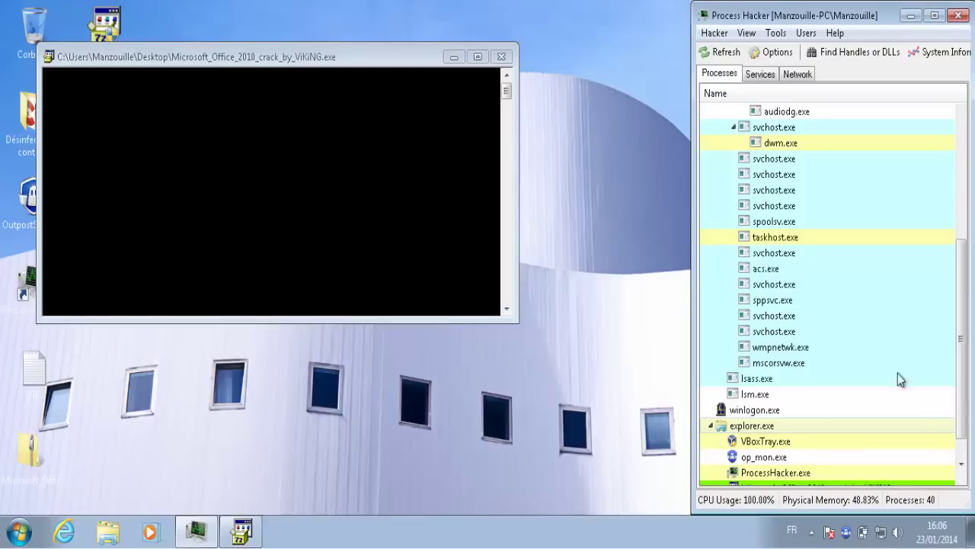
pyautogui.scroll(-1, 944, 459)
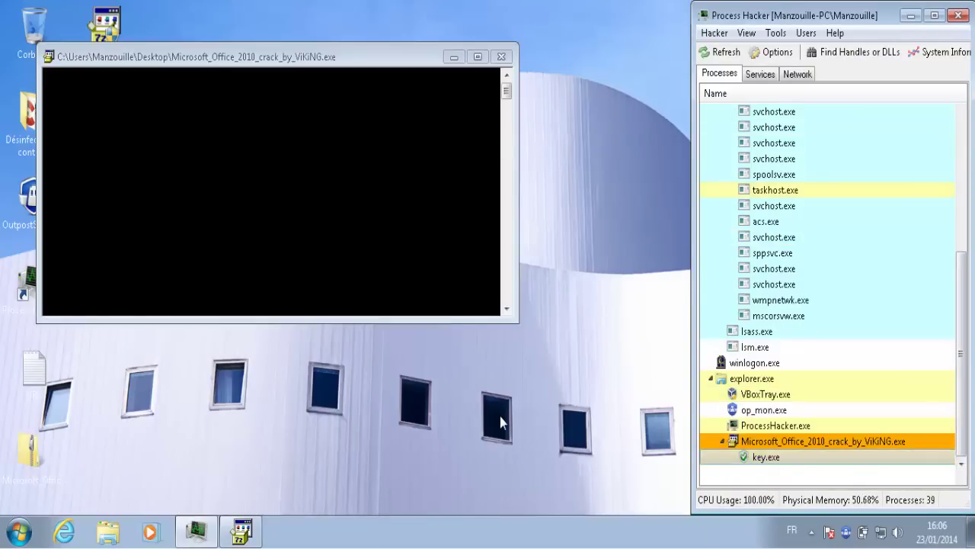
pyautogui.click(507, 354)
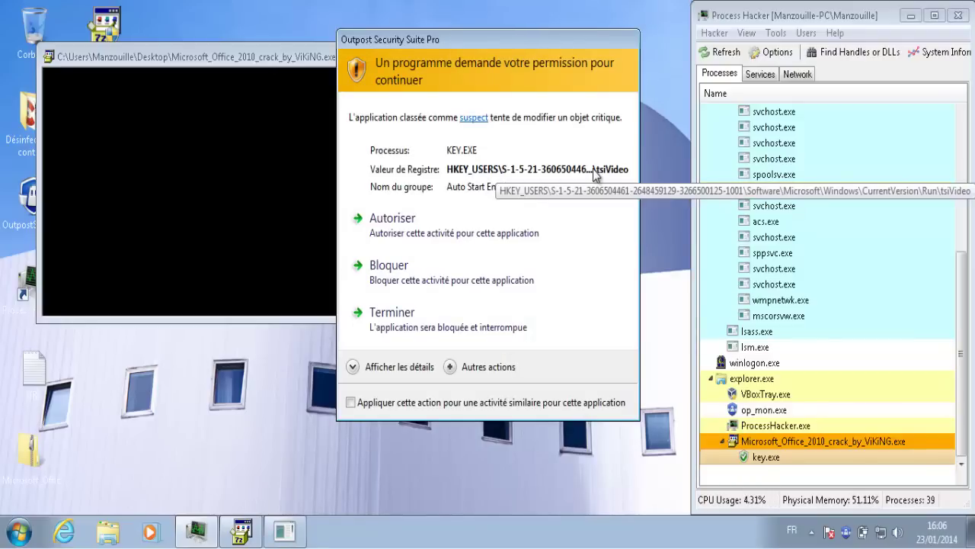
# Allow KEY.EXE's tsiVideo autostart registry change in Outpost and close the key.exe error report.
pyautogui.click(447, 230)
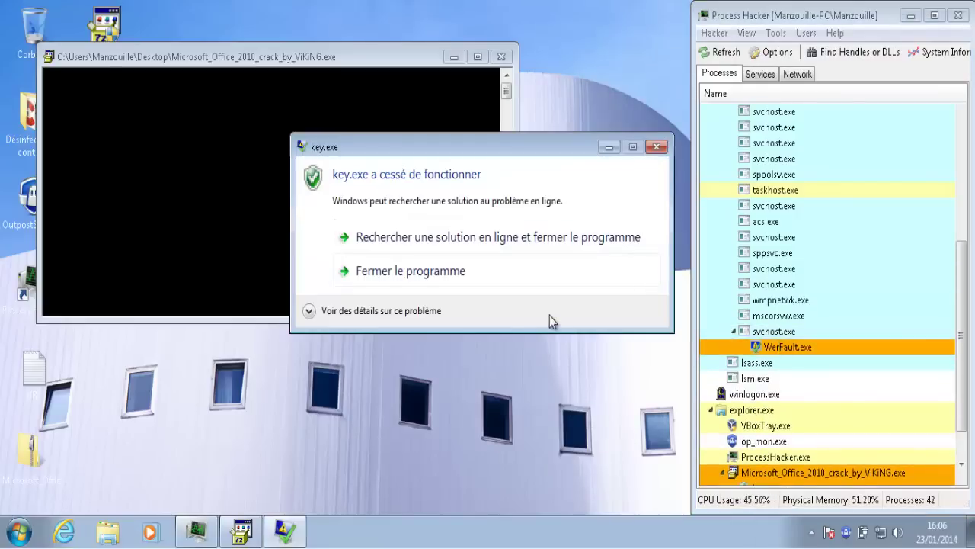
pyautogui.click(489, 279)
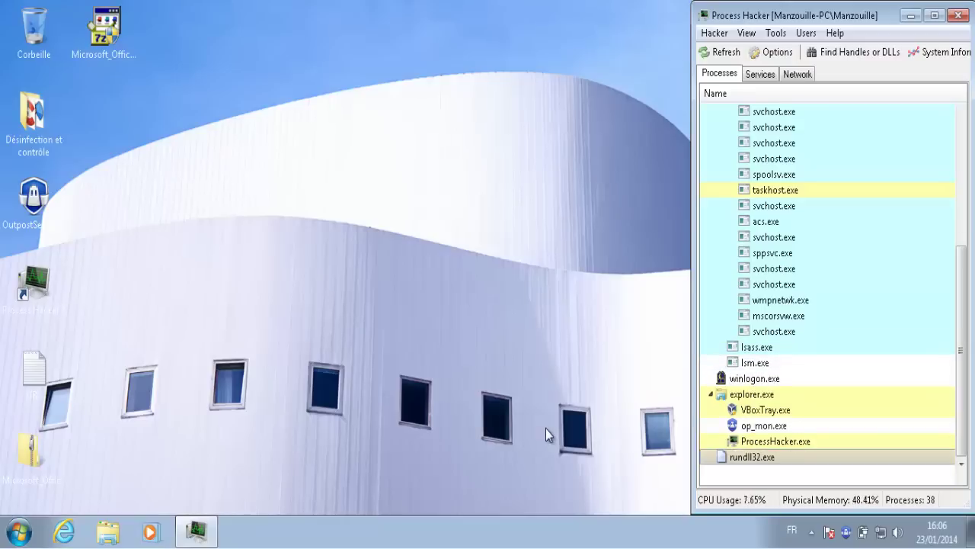
pyautogui.moveTo(751, 466)
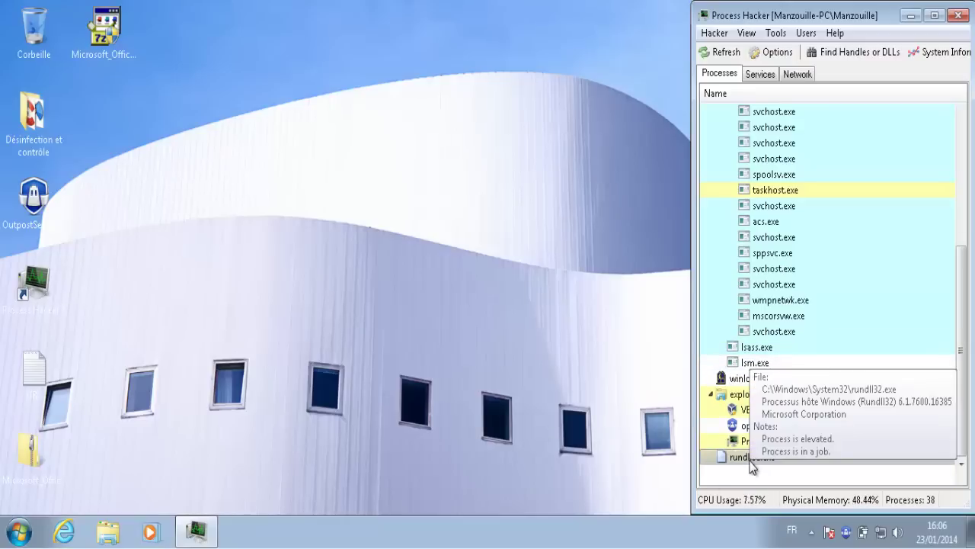
pyautogui.click(508, 385)
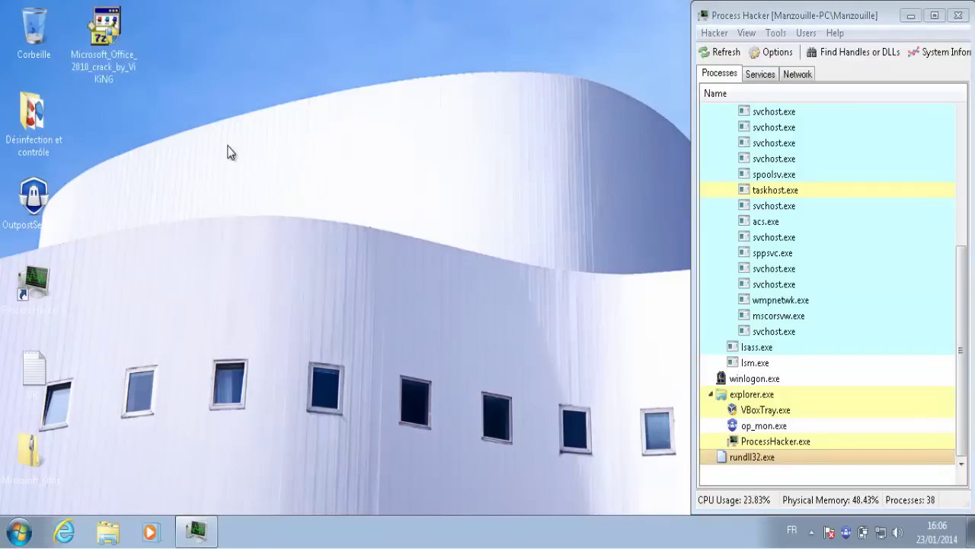
# Open the Outpost main window and examine the blocked attacks list among its tools.
pyautogui.doubleClick(846, 531)
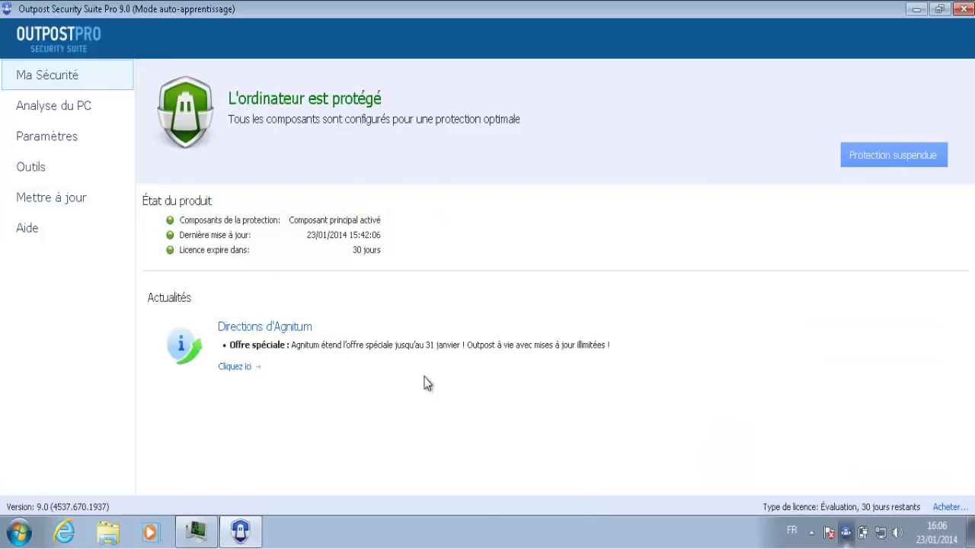
pyautogui.click(32, 171)
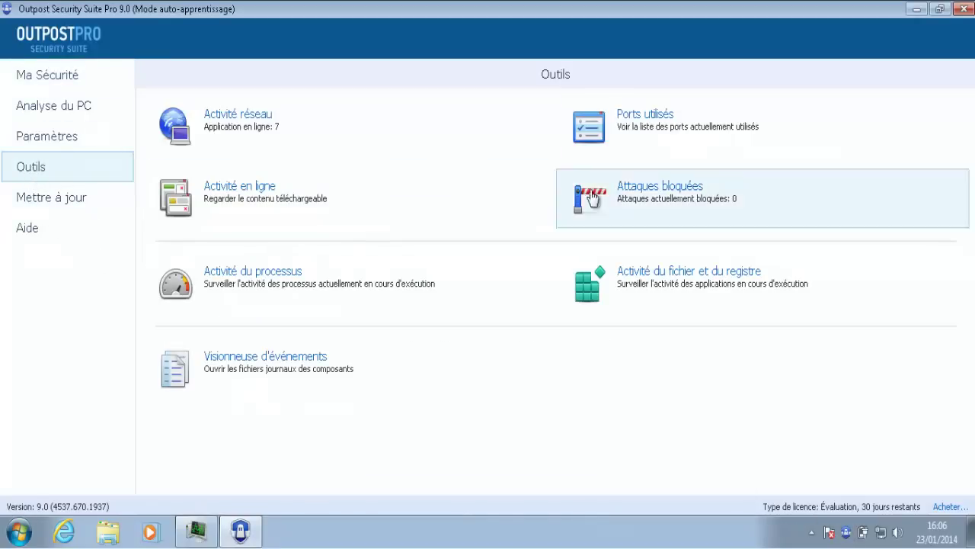
pyautogui.click(625, 204)
pyautogui.rightClick(323, 200)
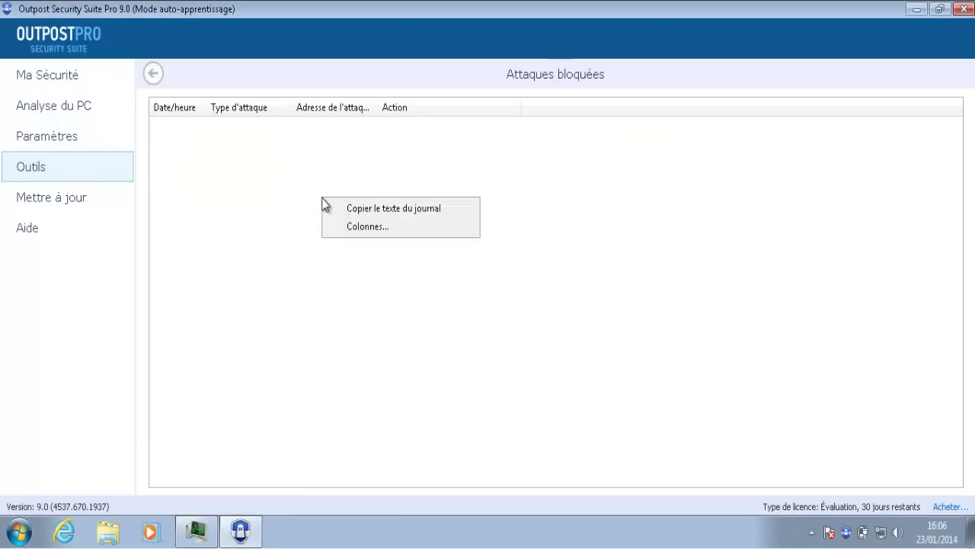
pyautogui.click(245, 189)
pyautogui.click(155, 76)
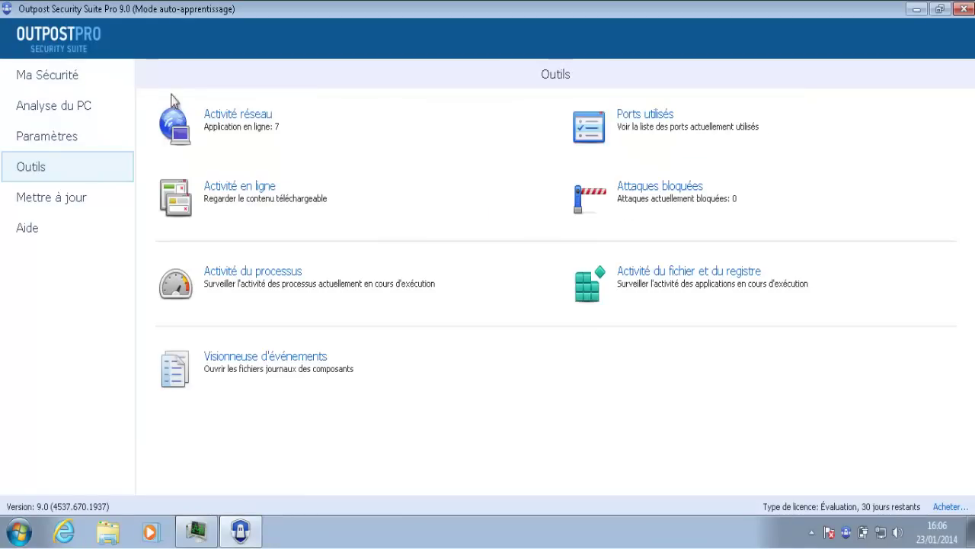
# Examine the network activity and used ports lists in Outpost, then close its main window.
pyautogui.click(259, 131)
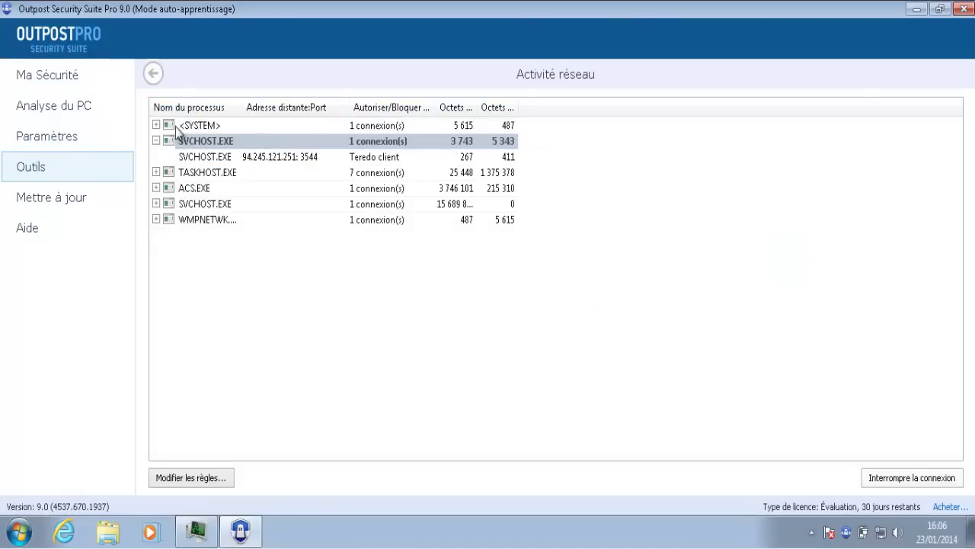
pyautogui.click(155, 76)
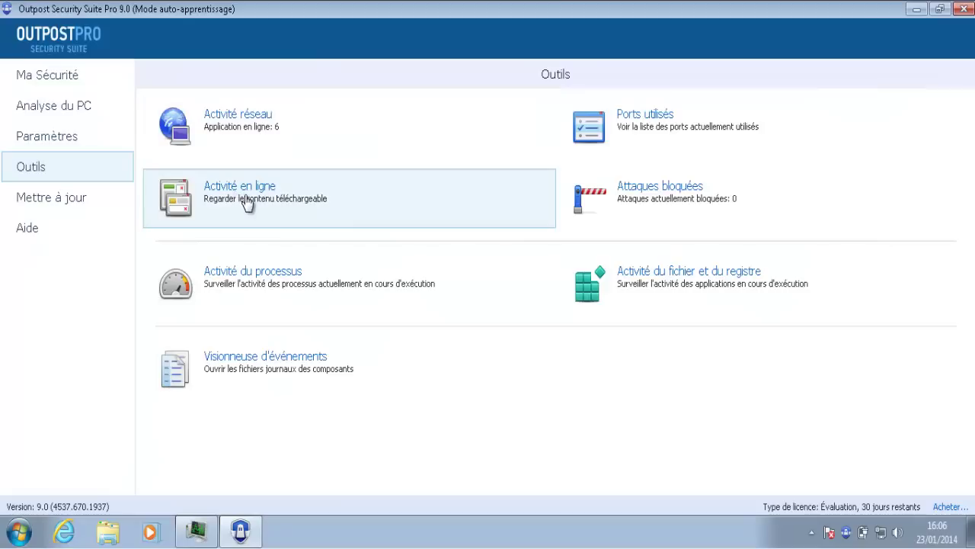
pyautogui.click(630, 140)
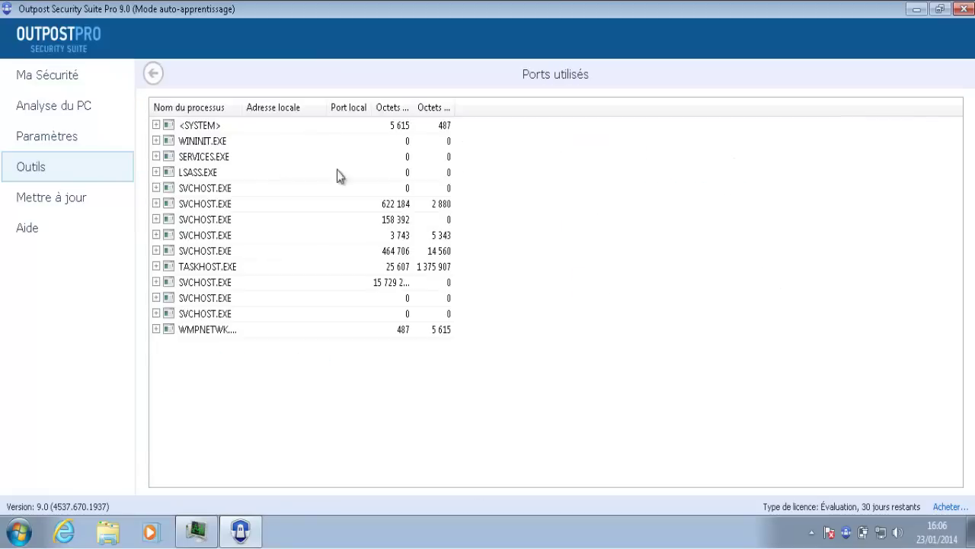
pyautogui.click(154, 73)
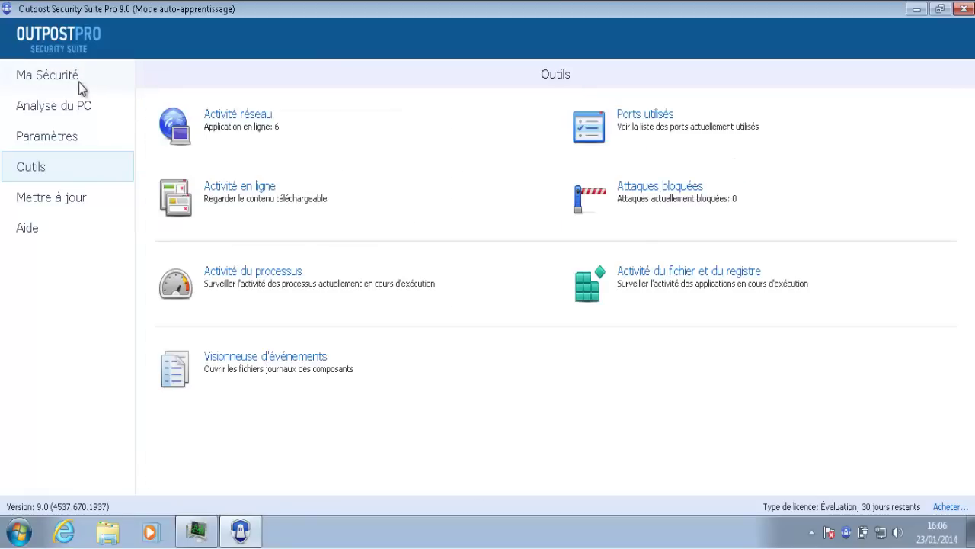
pyautogui.click(78, 80)
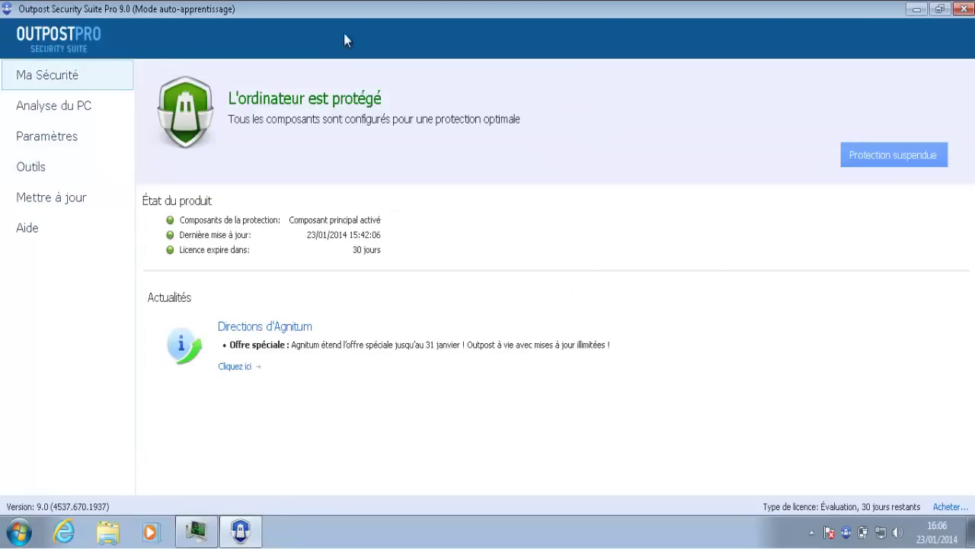
pyautogui.click(964, 8)
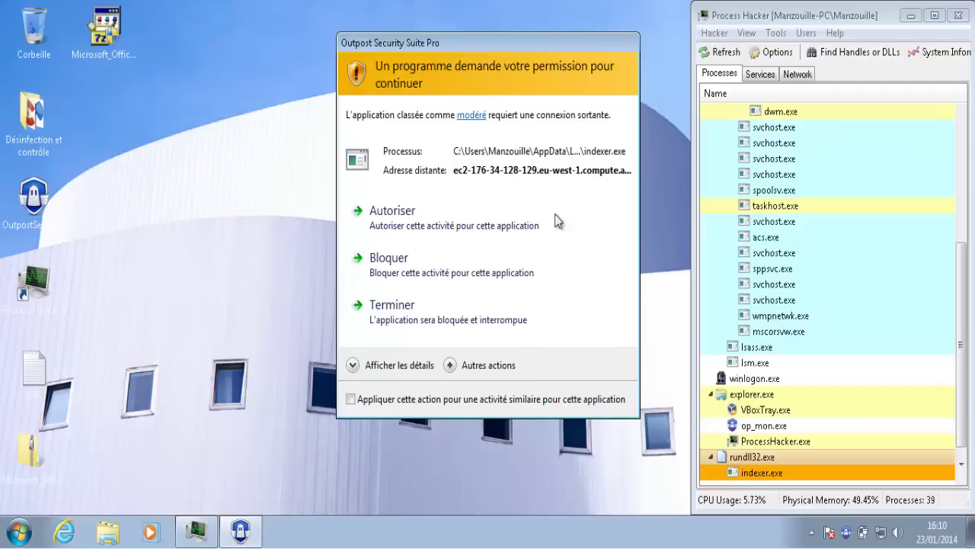
# Block the outgoing connection requested by indexer.exe and reopen the Outpost main window.
pyautogui.click(519, 274)
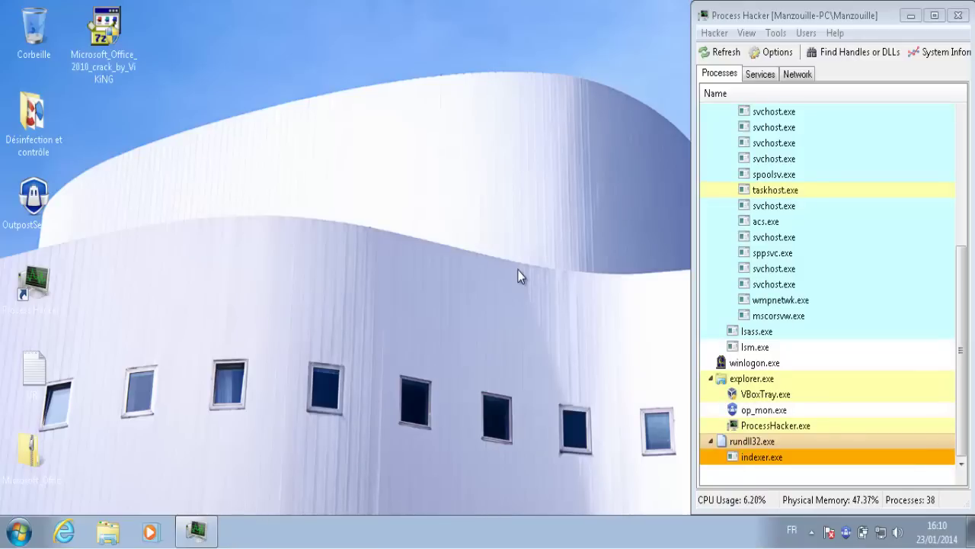
pyautogui.doubleClick(847, 534)
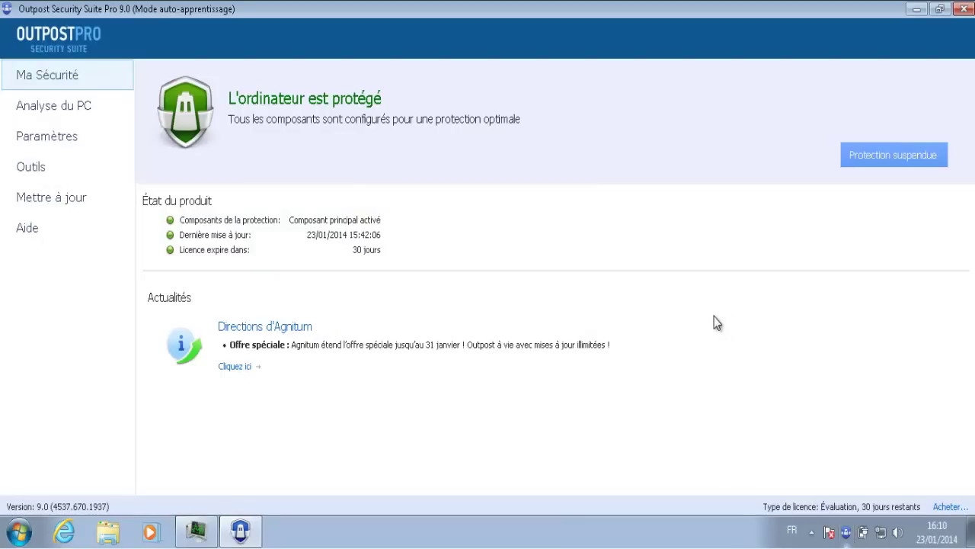